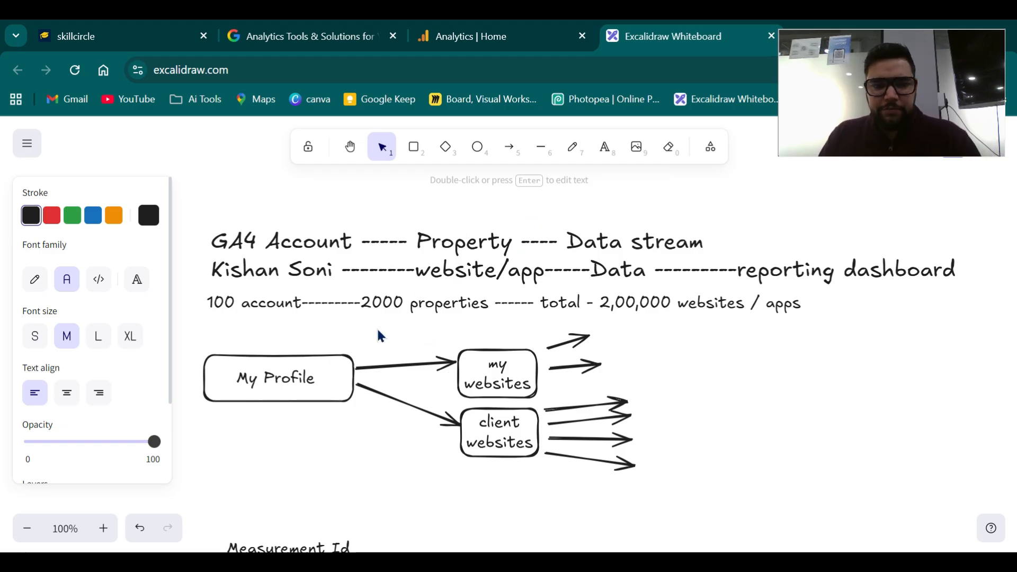
# Switch to Google Analytics and look over the Home overview of the GA4 Lecture Website property, including the suggested cards.
pyautogui.click(445, 41)
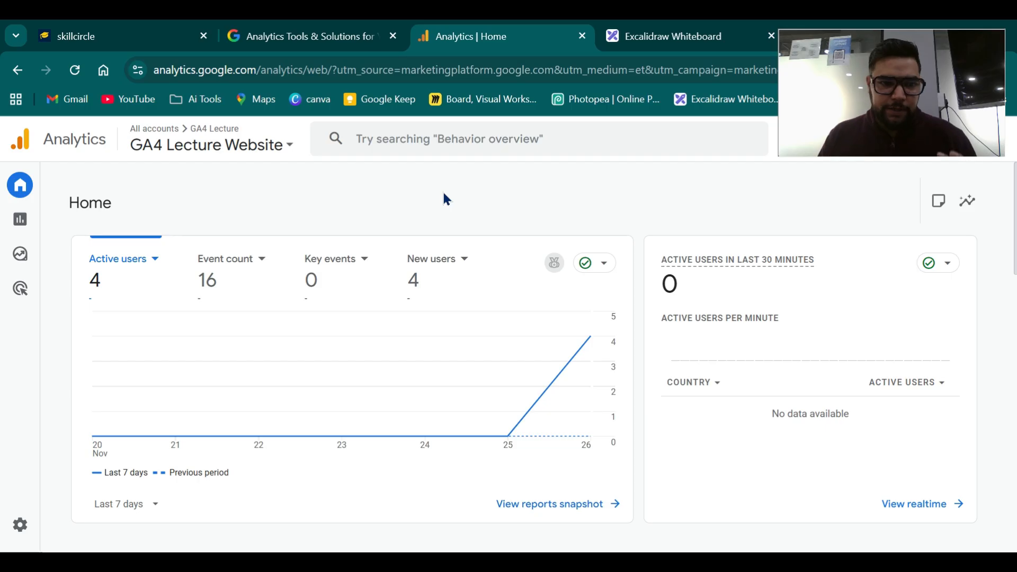
pyautogui.moveTo(90, 211)
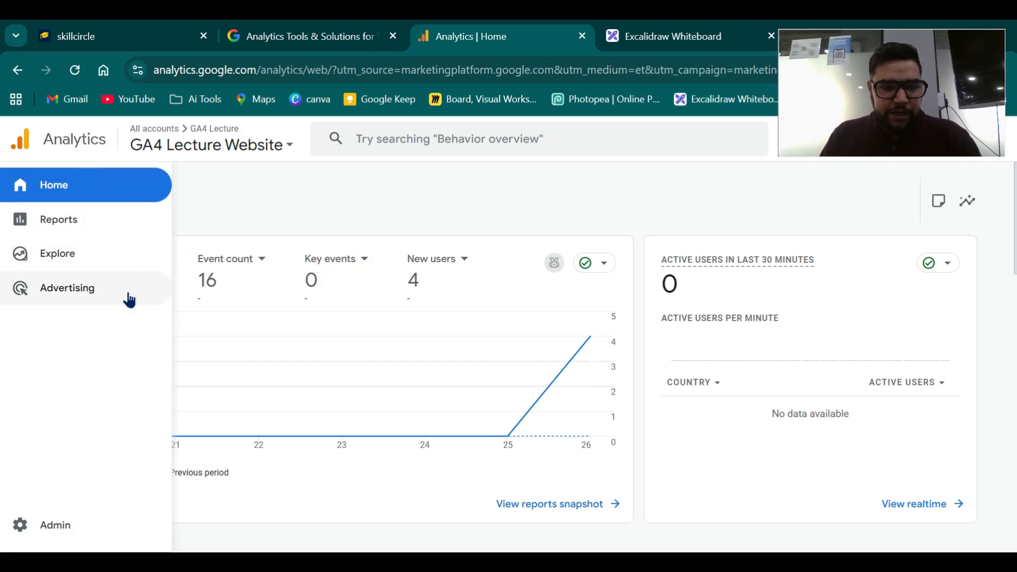
pyautogui.click(194, 144)
pyautogui.click(709, 211)
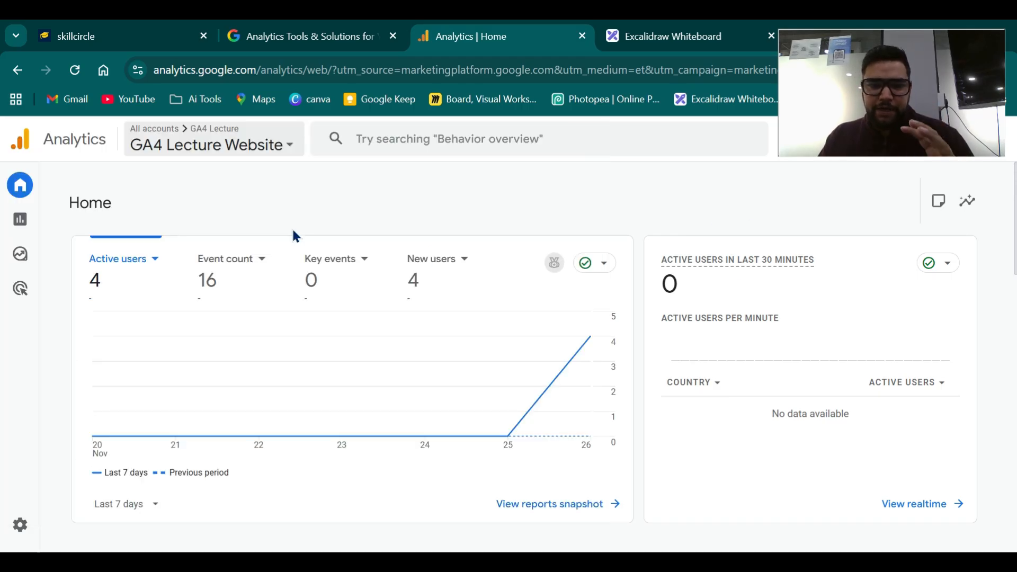
pyautogui.scroll(-10, 530, 260)
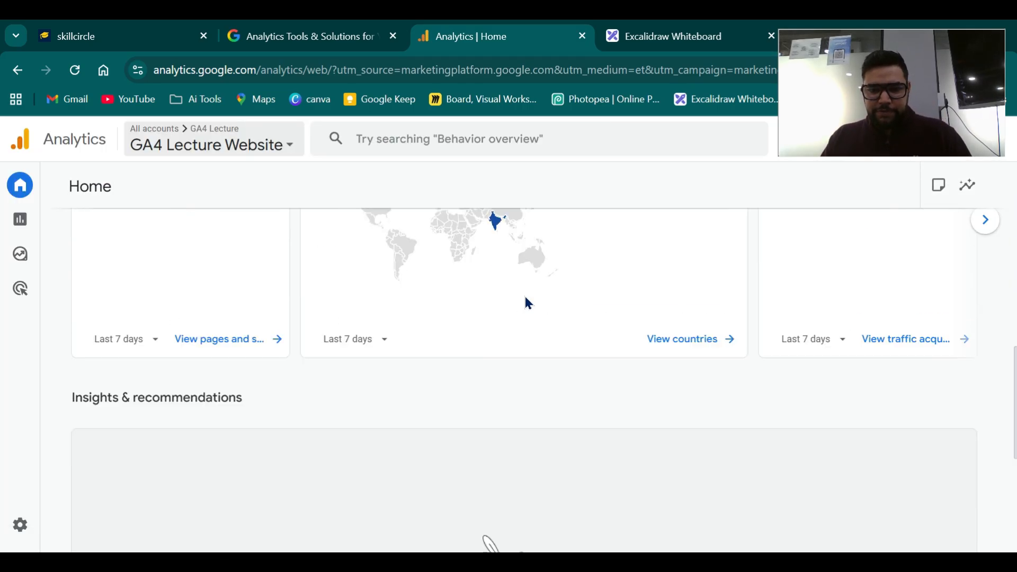
pyautogui.scroll(5, 510, 363)
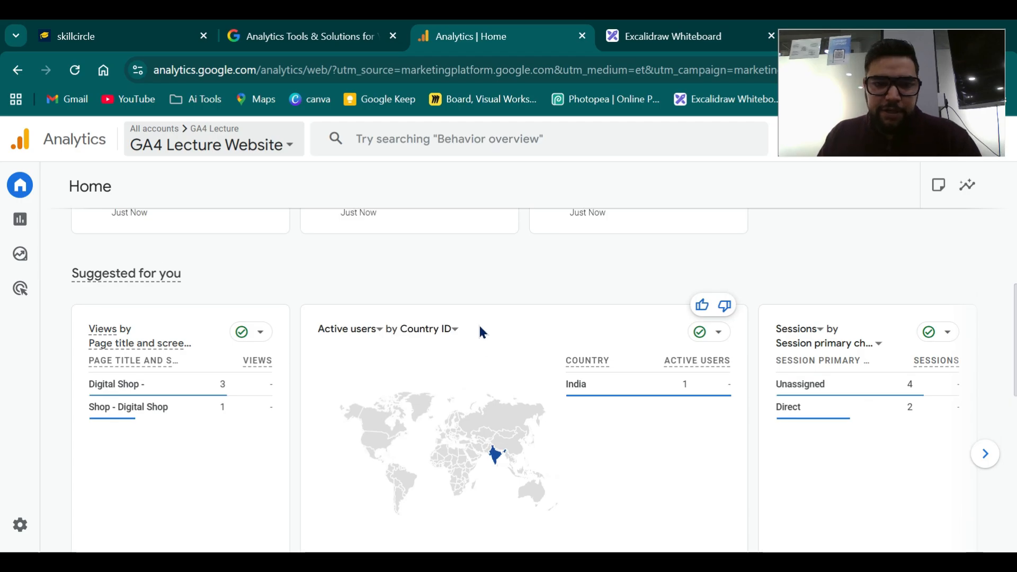
pyautogui.scroll(2, 481, 332)
pyautogui.scroll(5, 512, 260)
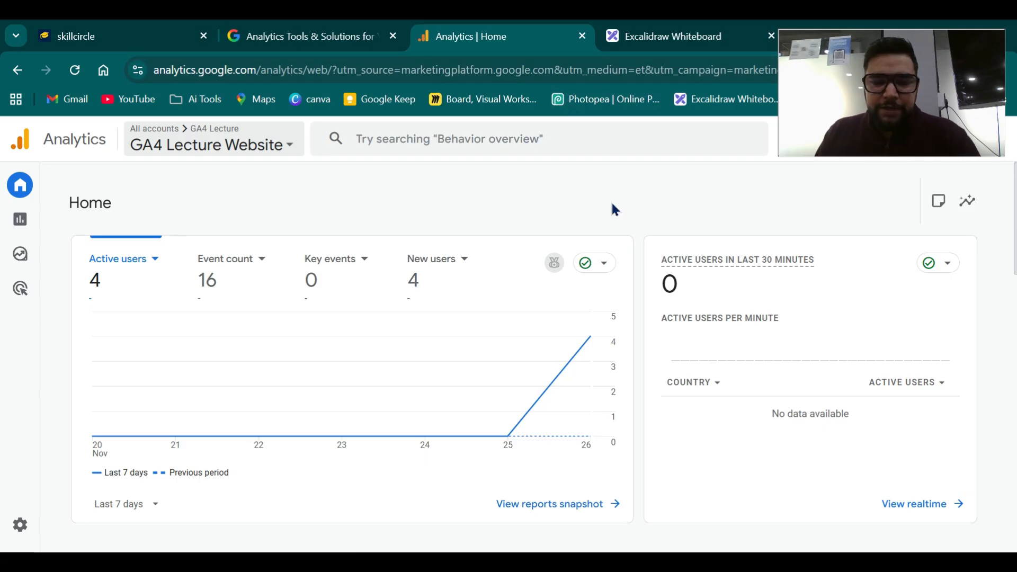
# Return to the Excalidraw whiteboard and read the Google Tag Manager definition, highlighting "tags", "mobile app" and the part about editing code.
pyautogui.click(667, 47)
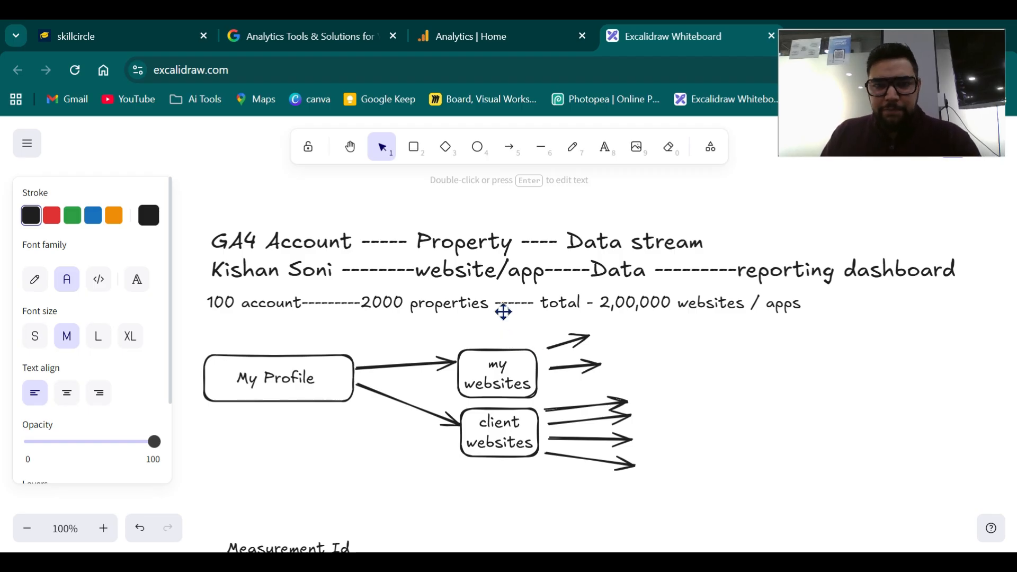
pyautogui.scroll(-6, 596, 308)
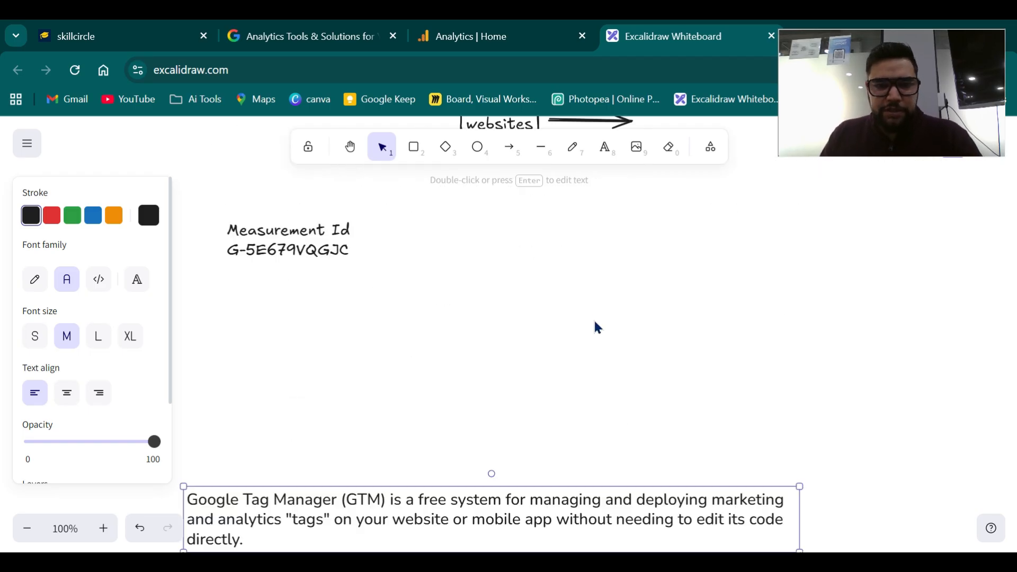
pyautogui.scroll(-5, 595, 327)
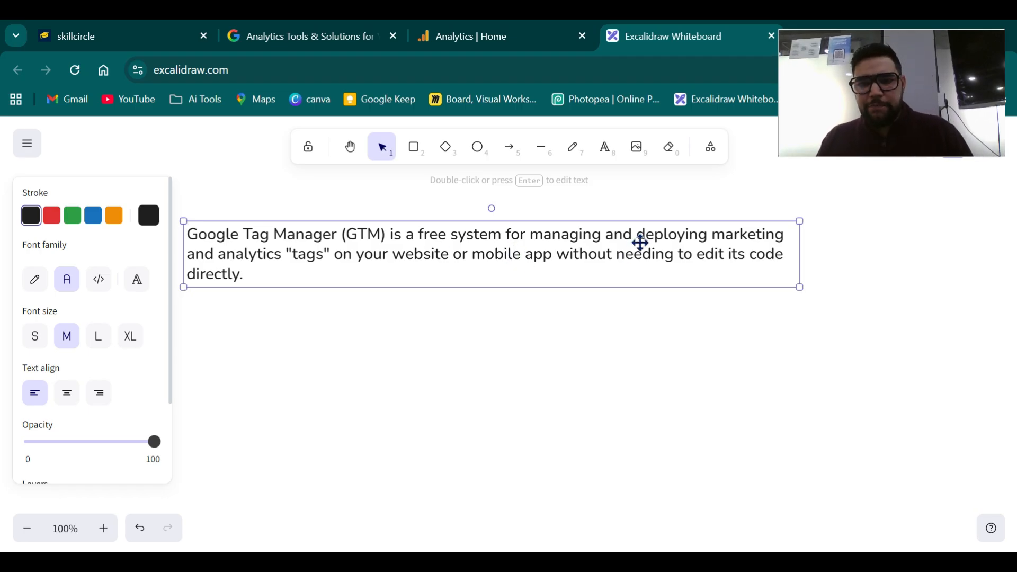
pyautogui.doubleClick(332, 253)
pyautogui.click(316, 252)
pyautogui.moveTo(282, 253); pyautogui.dragTo(334, 252)
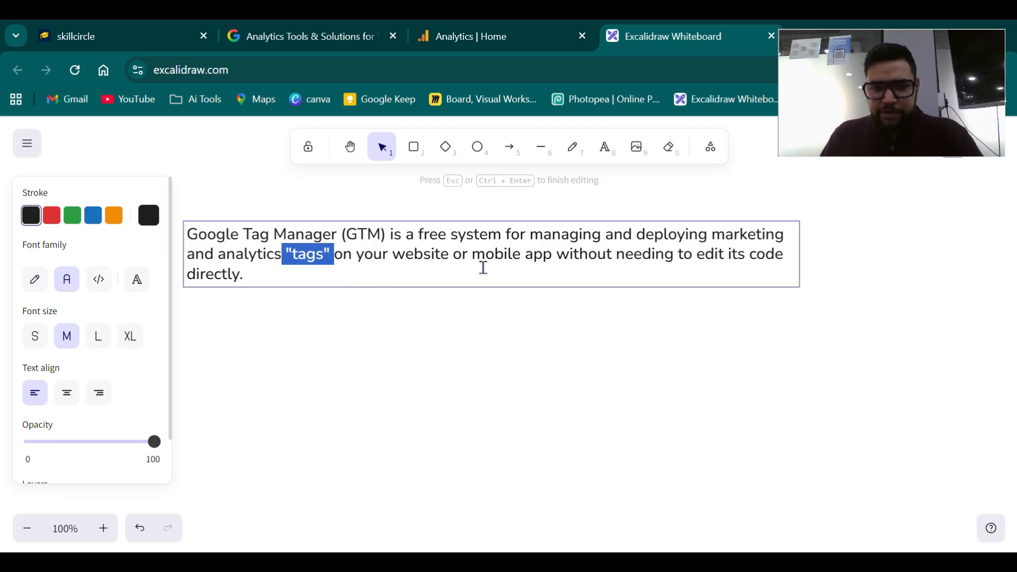
pyautogui.moveTo(473, 253); pyautogui.dragTo(532, 256)
pyautogui.moveTo(614, 255); pyautogui.dragTo(725, 263)
pyautogui.click(724, 262)
pyautogui.click(261, 255)
pyautogui.doubleClick(261, 256)
pyautogui.click(346, 304)
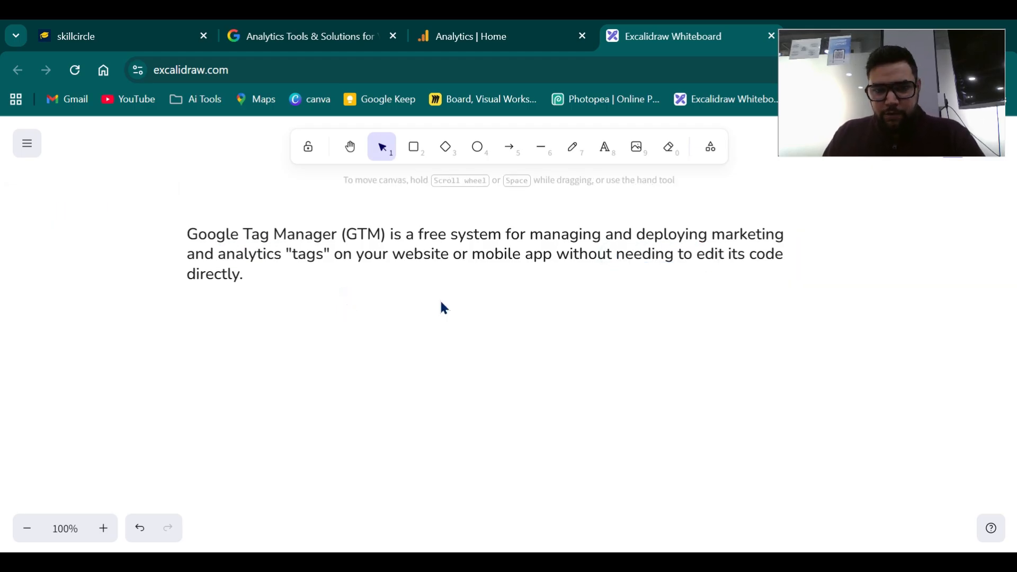
pyautogui.click(490, 37)
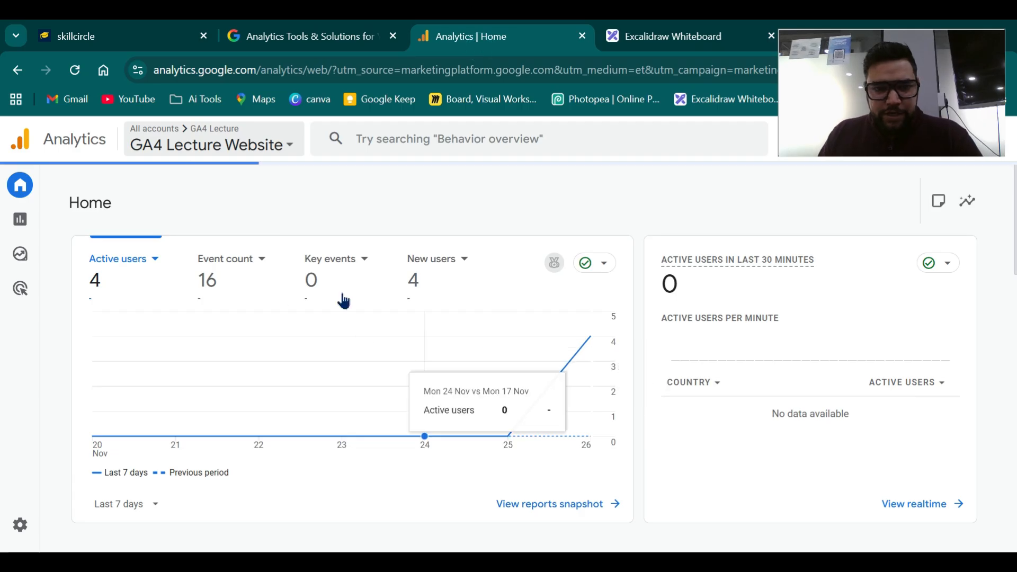
pyautogui.click(671, 35)
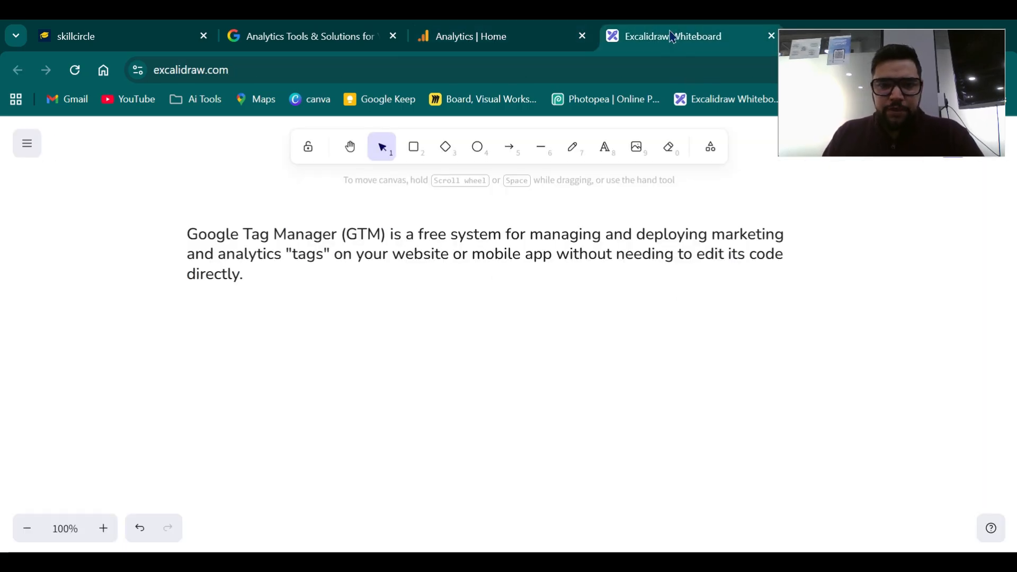
# Open digital.cozmohardware.com/wp-admin/ in a new browser tab and log in to WordPress with the saved credentials.
pyautogui.click(799, 35)
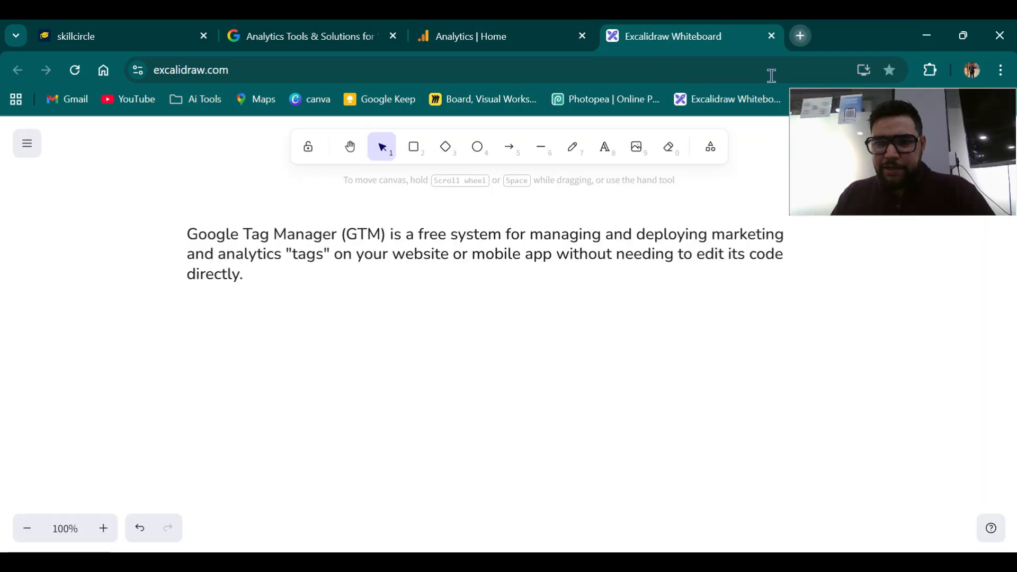
pyautogui.write('digital.cozmohardware.com')
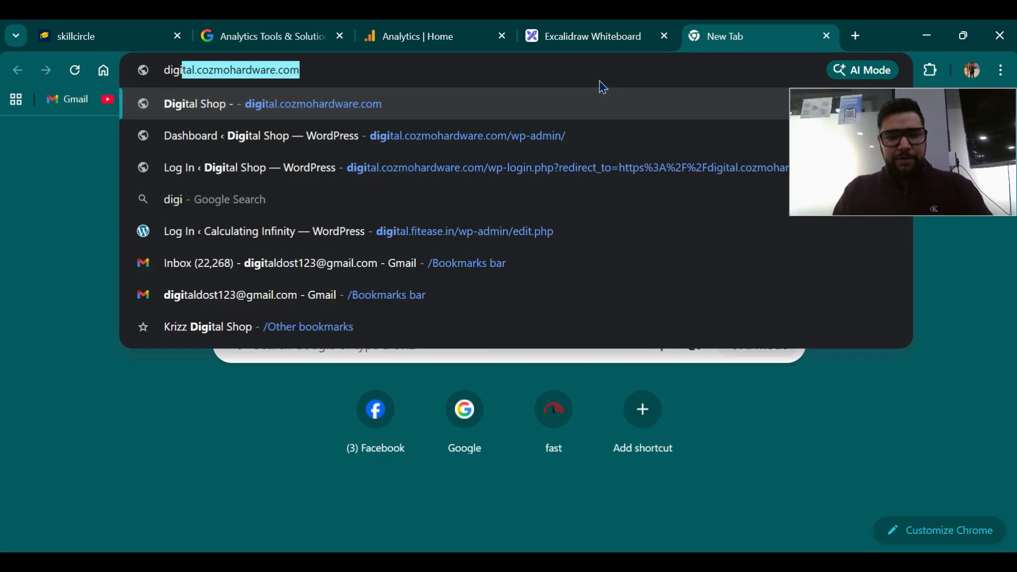
pyautogui.write('/wp-admin/')
pyautogui.press('Return')
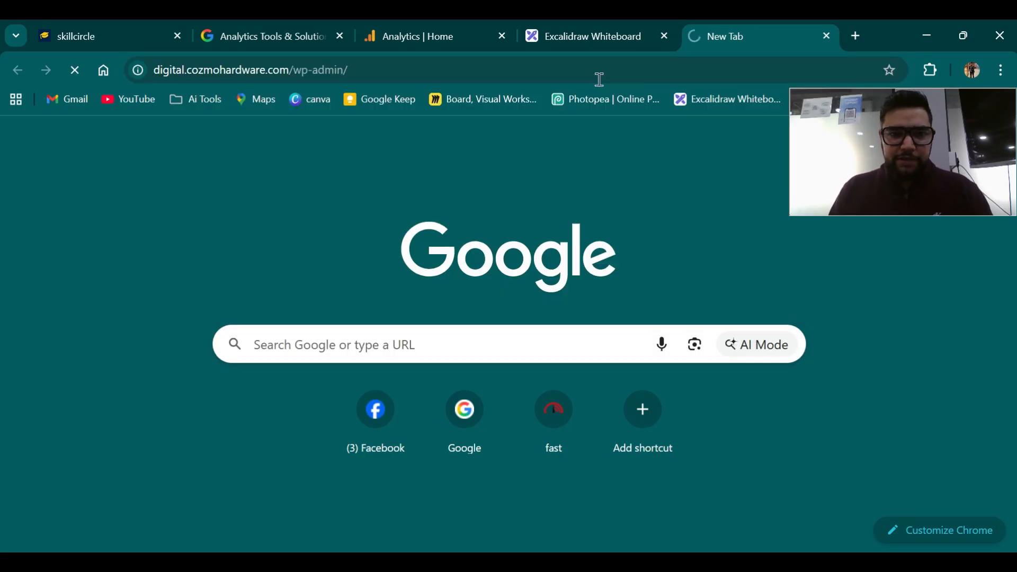
pyautogui.moveTo(863, 159); pyautogui.dragTo(864, 129)
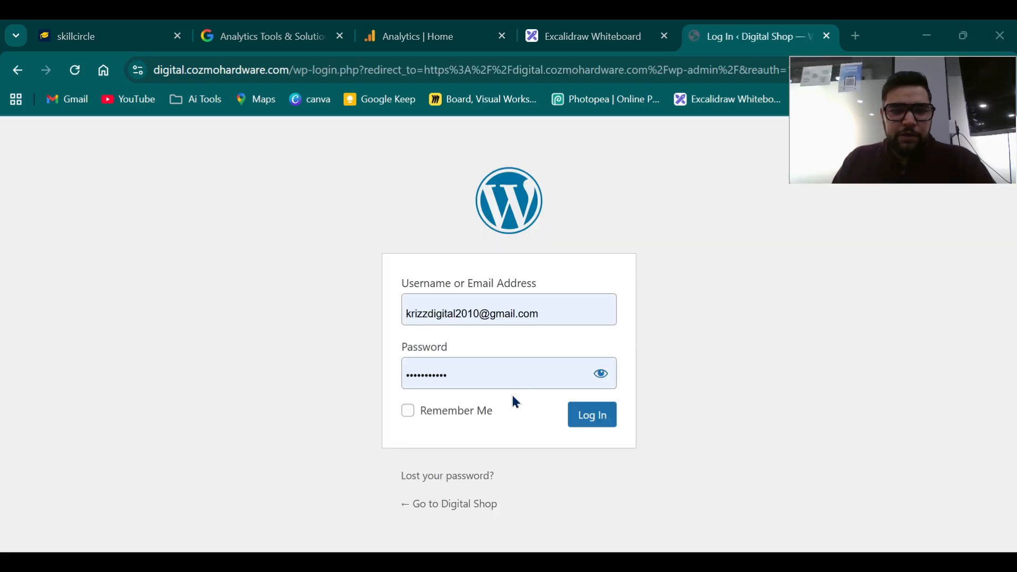
pyautogui.click(596, 415)
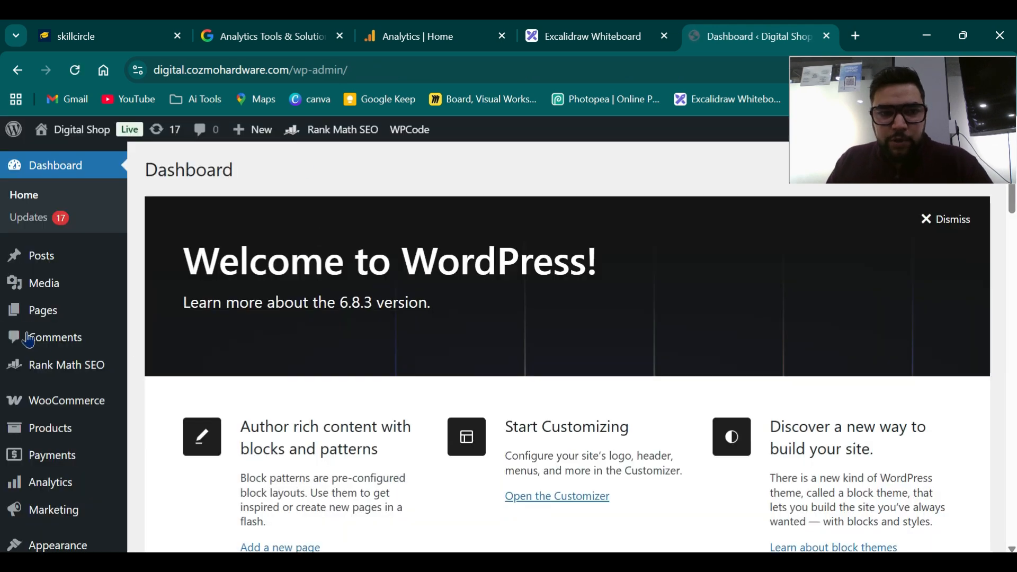
# Open the Header & Footer page of Code Snippets in the WordPress admin.
pyautogui.scroll(-3, 18, 419)
pyautogui.scroll(-4, 18, 422)
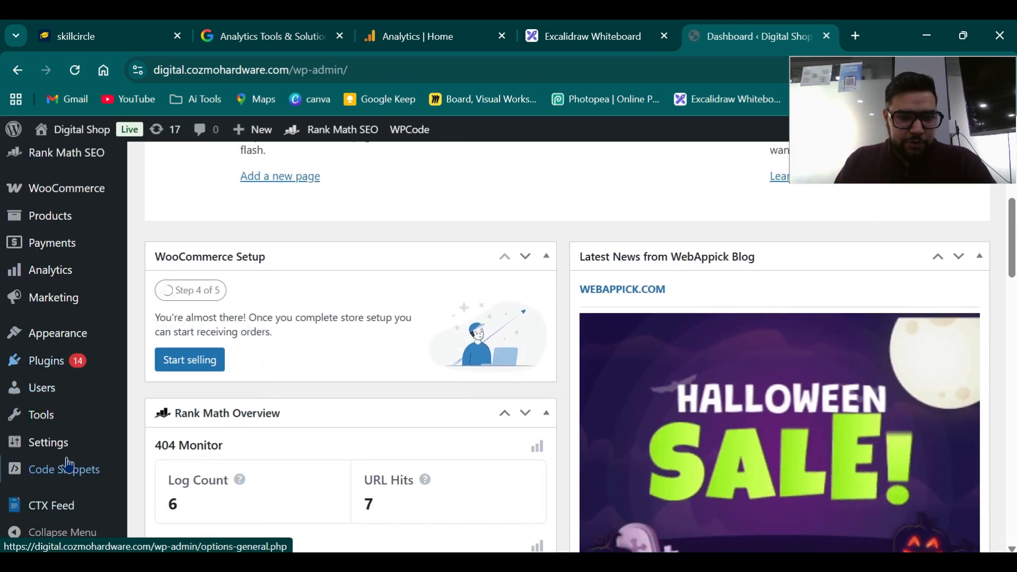
pyautogui.moveTo(37, 485)
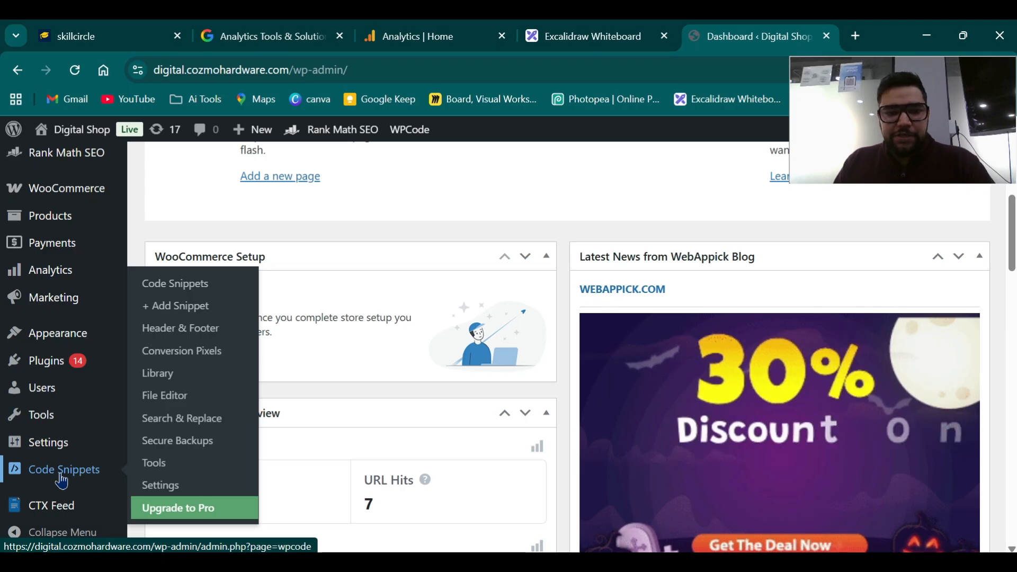
pyautogui.click(181, 335)
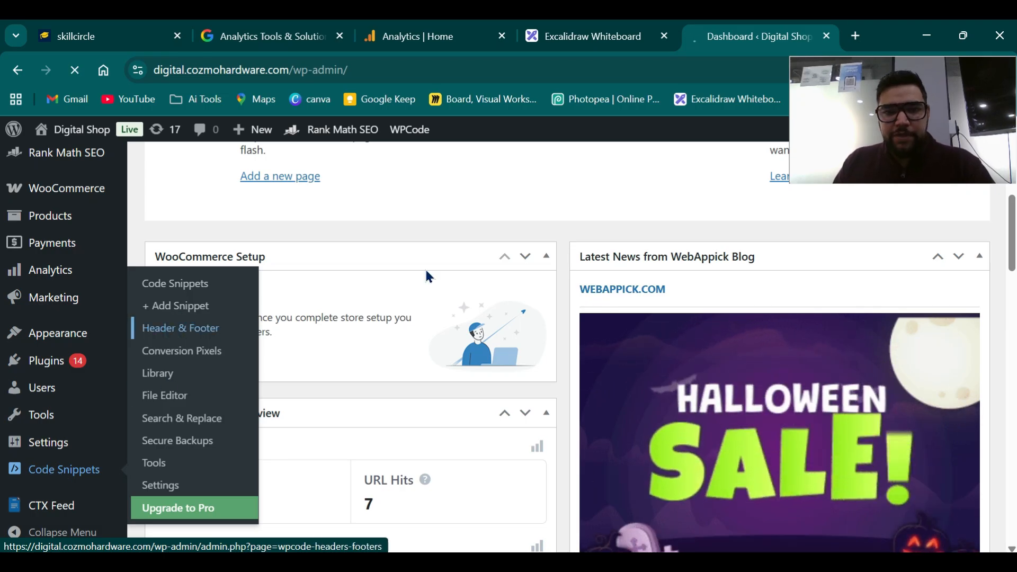
# Examine the scripts in the global Header code, from the site-verification meta tag through the Google tags and the mcjs script.
pyautogui.scroll(-5, 438, 297)
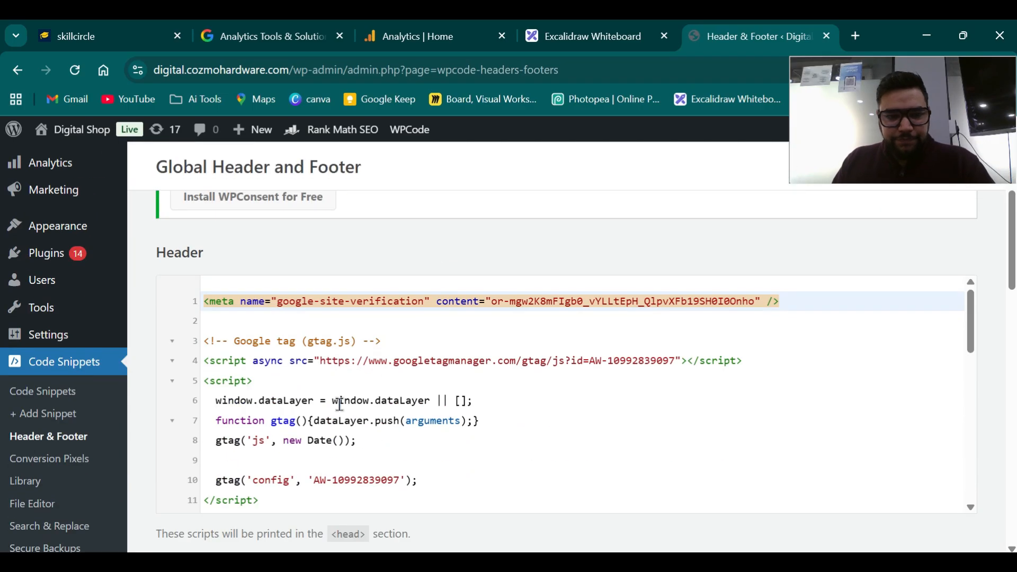
pyautogui.scroll(-1, 386, 364)
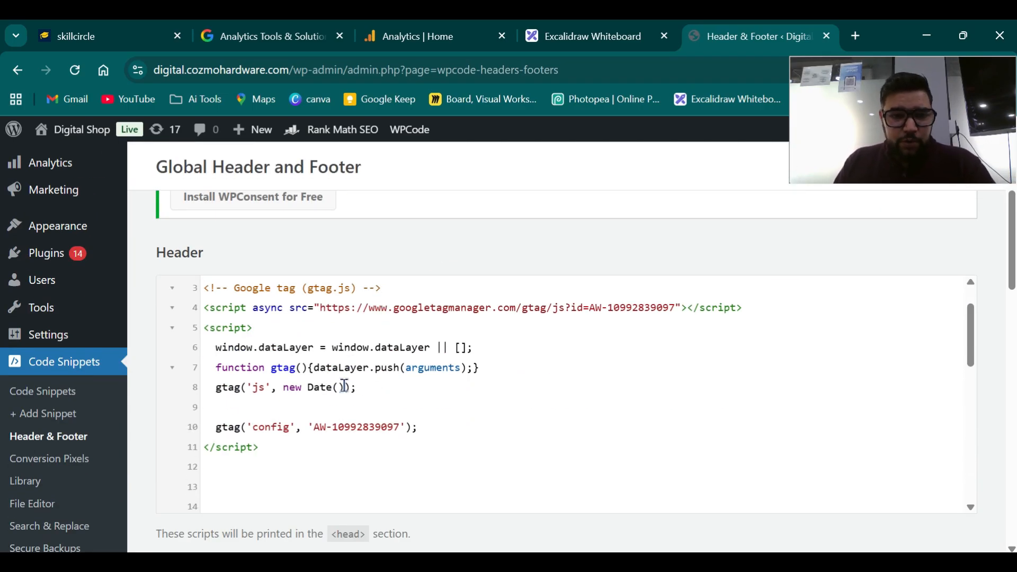
pyautogui.scroll(1, 344, 387)
pyautogui.tripleClick(275, 301)
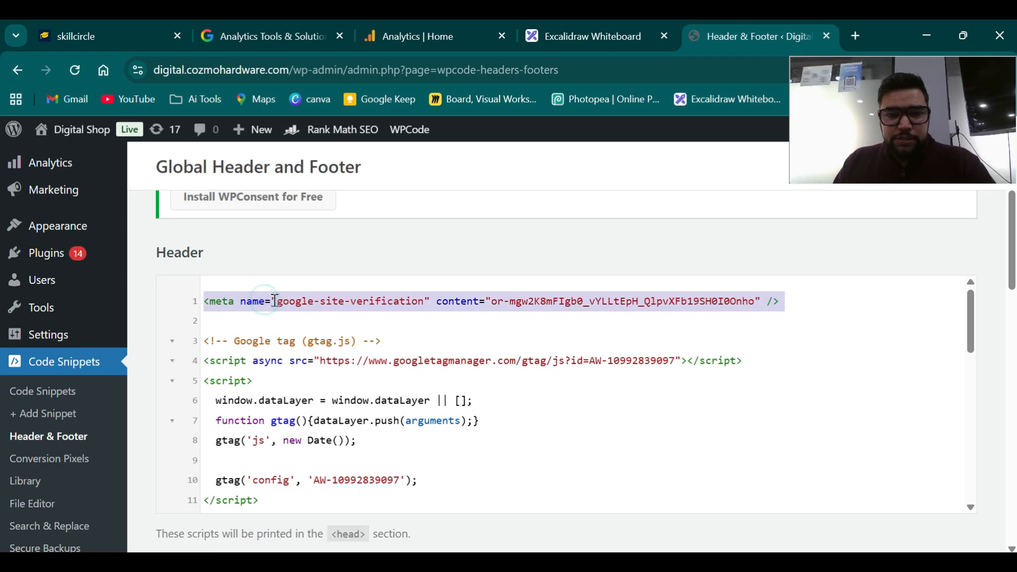
pyautogui.scroll(-4, 408, 386)
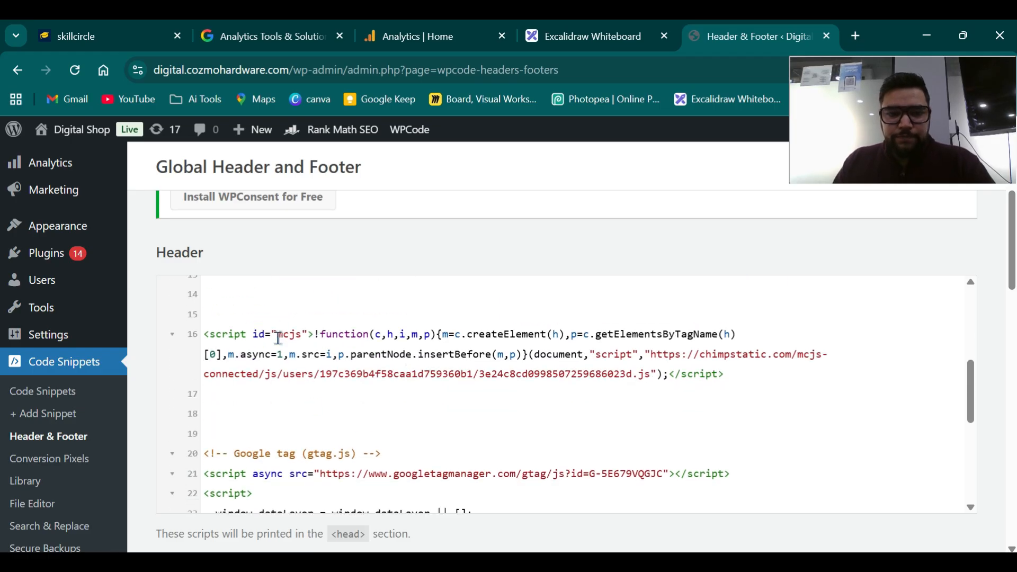
pyautogui.tripleClick(281, 335)
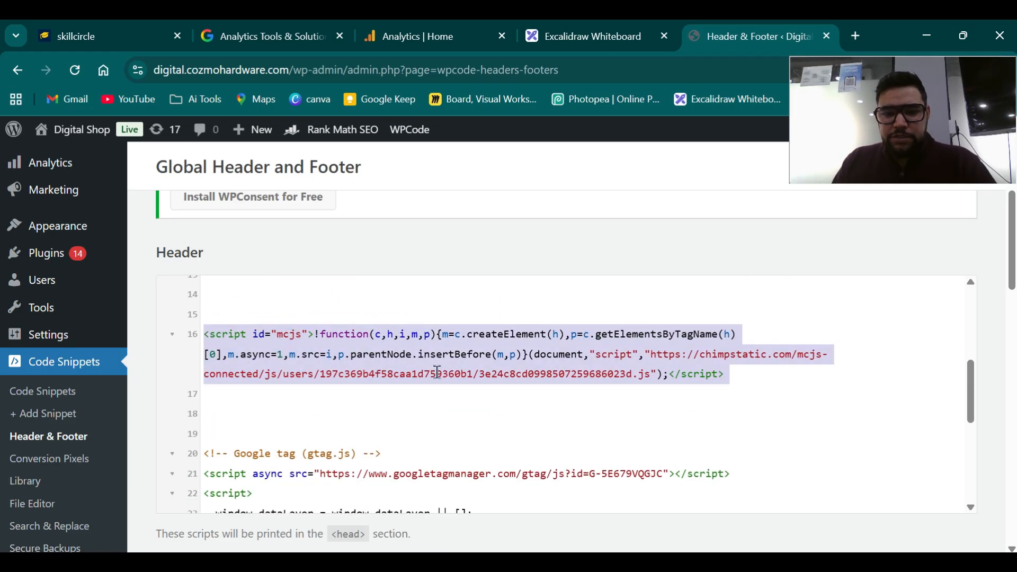
pyautogui.click(495, 410)
pyautogui.scroll(-3, 500, 403)
pyautogui.scroll(5, 501, 399)
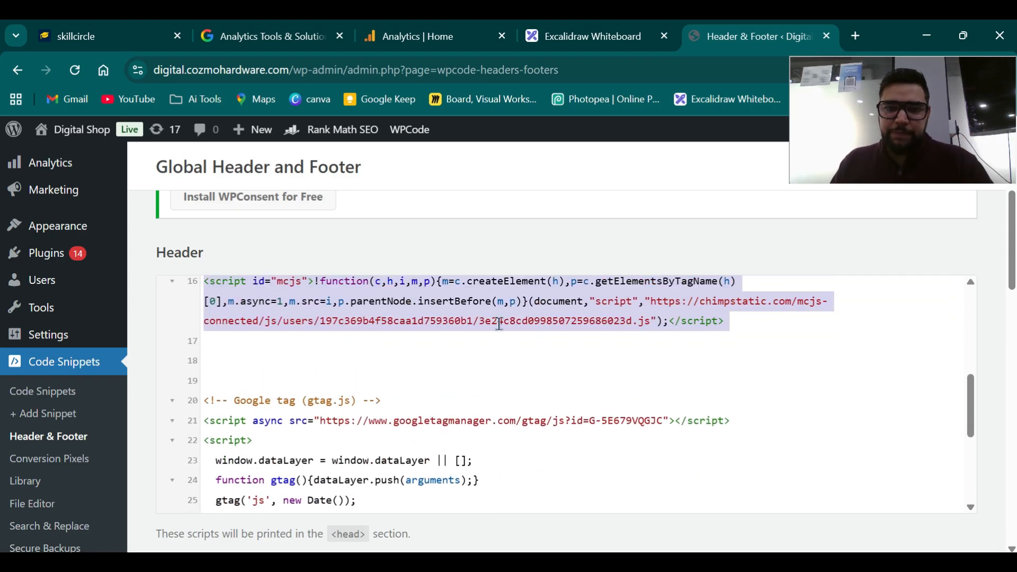
pyautogui.scroll(1, 509, 315)
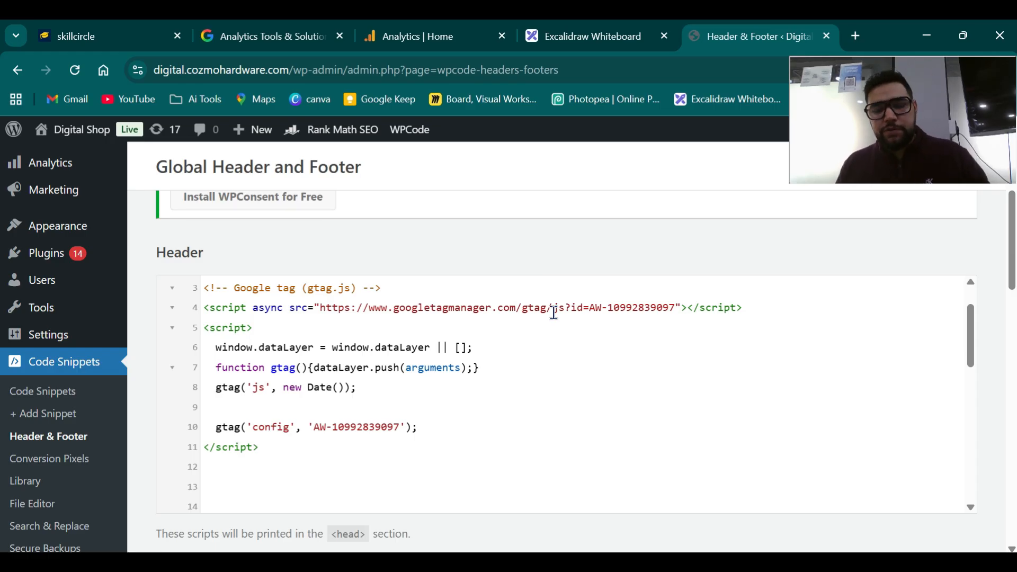
pyautogui.moveTo(210, 292); pyautogui.dragTo(411, 413)
pyautogui.click(544, 389)
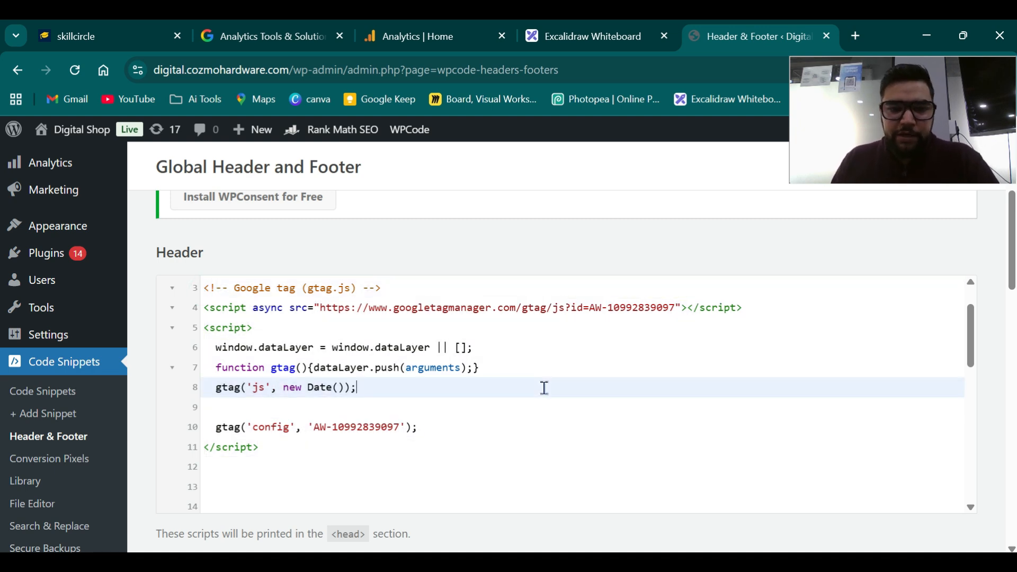
pyautogui.scroll(-5, 508, 415)
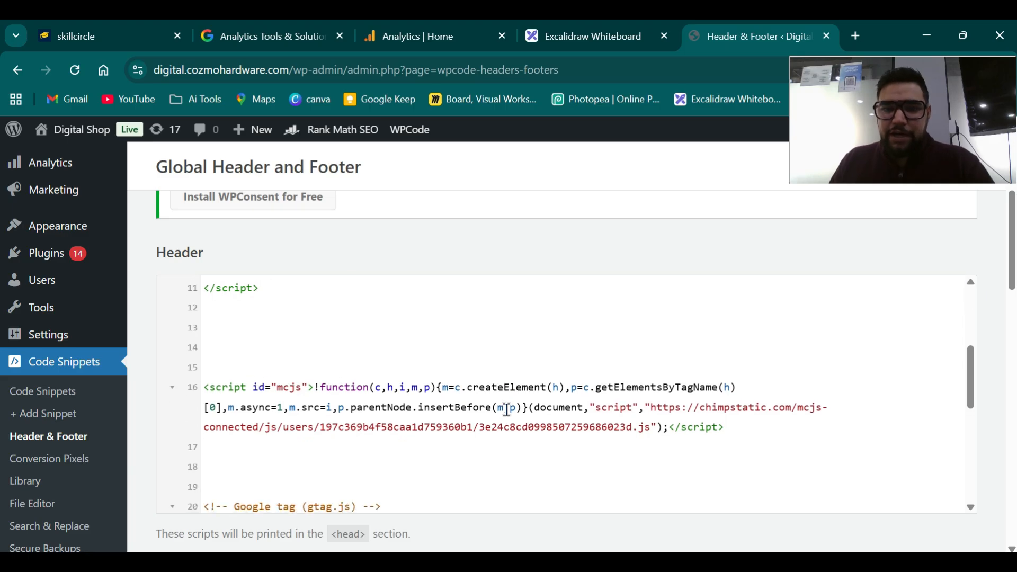
pyautogui.scroll(-1, 490, 360)
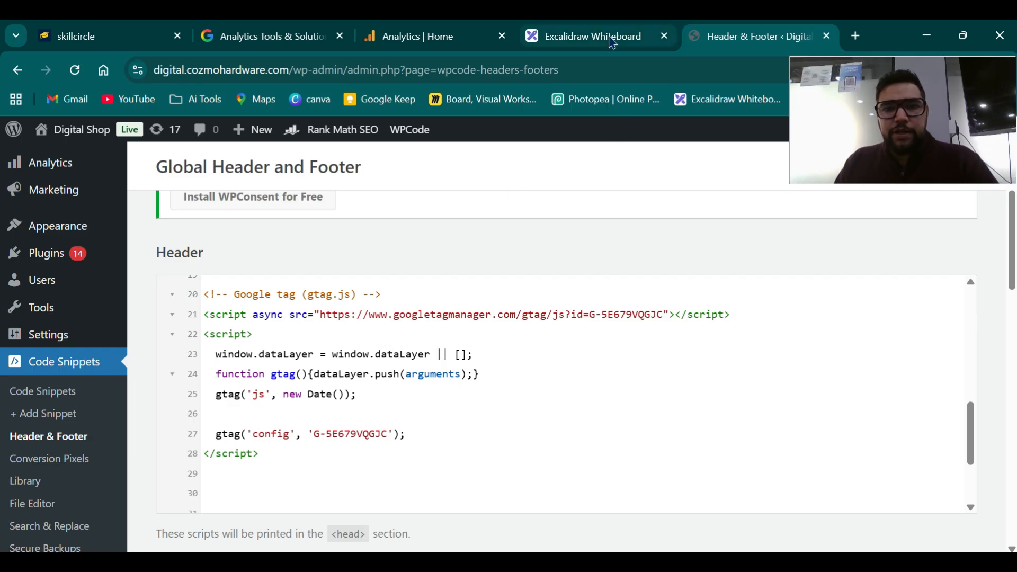
# Switch to the Excalidraw whiteboard, draw a rectangle below the Google Tag Manager definition and move it under the right end of the text.
pyautogui.click(587, 36)
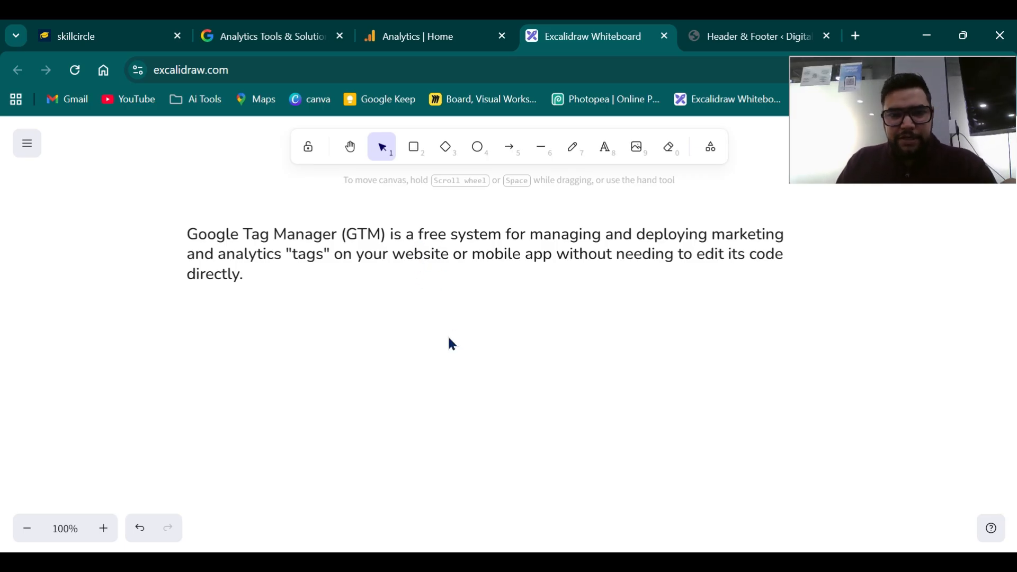
pyautogui.click(415, 151)
pyautogui.moveTo(211, 337); pyautogui.dragTo(328, 436)
pyautogui.moveTo(260, 396)
pyautogui.mouseDown()
pyautogui.moveTo(500, 403)
pyautogui.moveTo(767, 386)
pyautogui.moveTo(726, 393)
pyautogui.mouseUp()
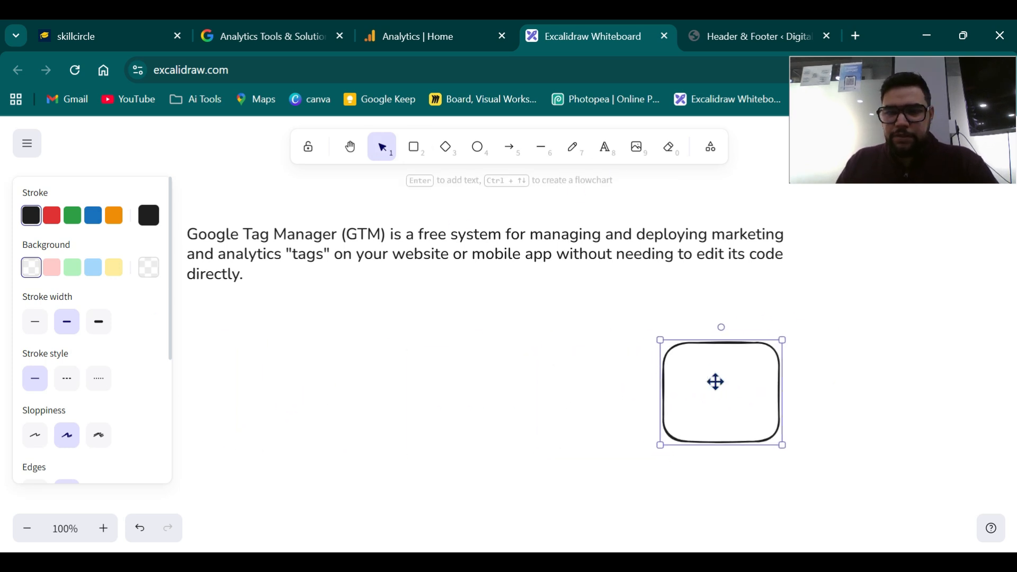
# Label the rectangle below the definition "Your website".
pyautogui.doubleClick(715, 382)
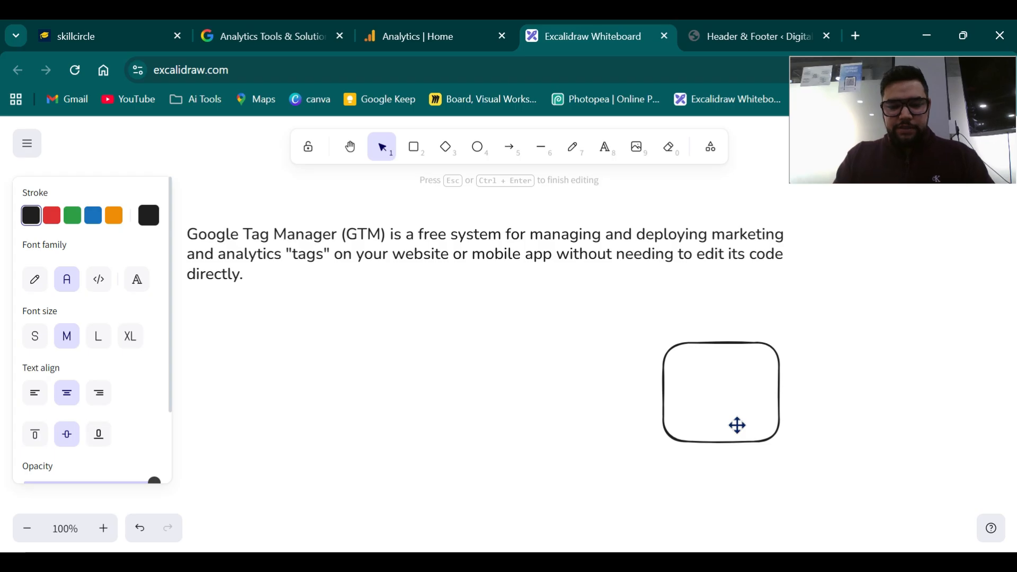
pyautogui.write('Your webs')
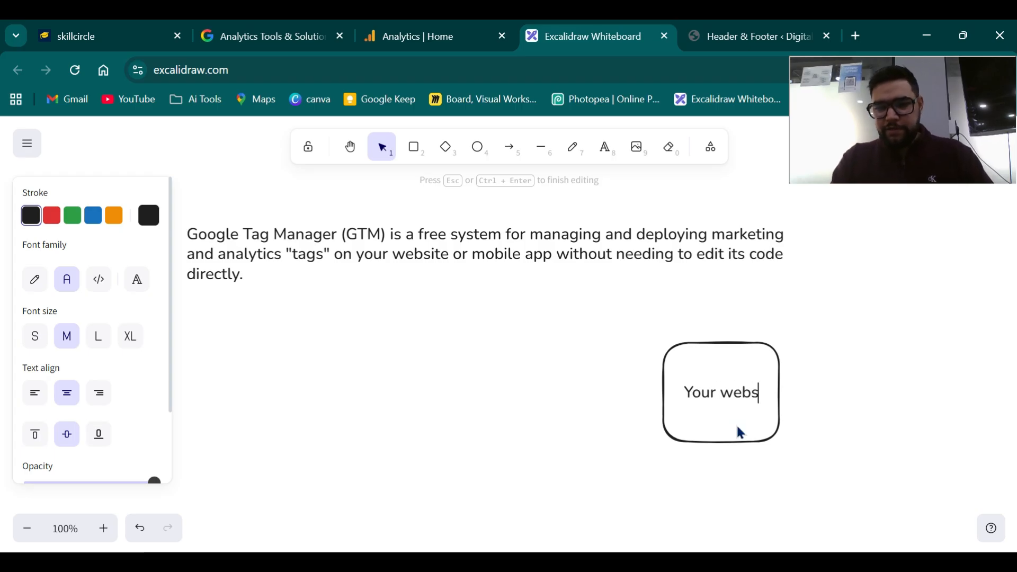
pyautogui.write('ite')
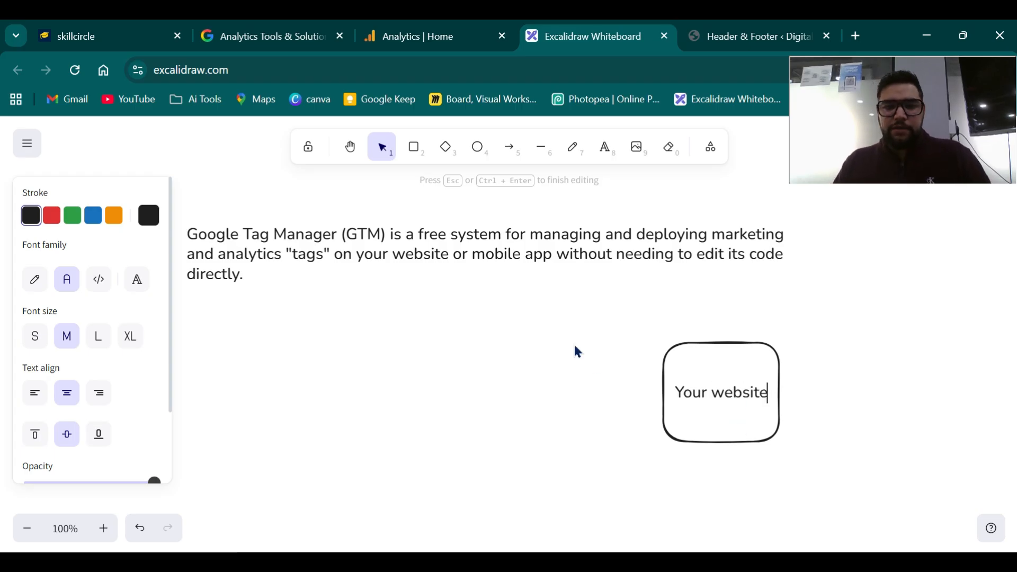
pyautogui.click(573, 343)
# Draw a second, slightly smaller rectangle well to the left of the "Your website" box and open its label for editing.
pyautogui.click(413, 147)
pyautogui.moveTo(293, 357)
pyautogui.mouseDown()
pyautogui.moveTo(393, 437)
pyautogui.moveTo(339, 408)
pyautogui.mouseUp()
pyautogui.doubleClick(308, 390)
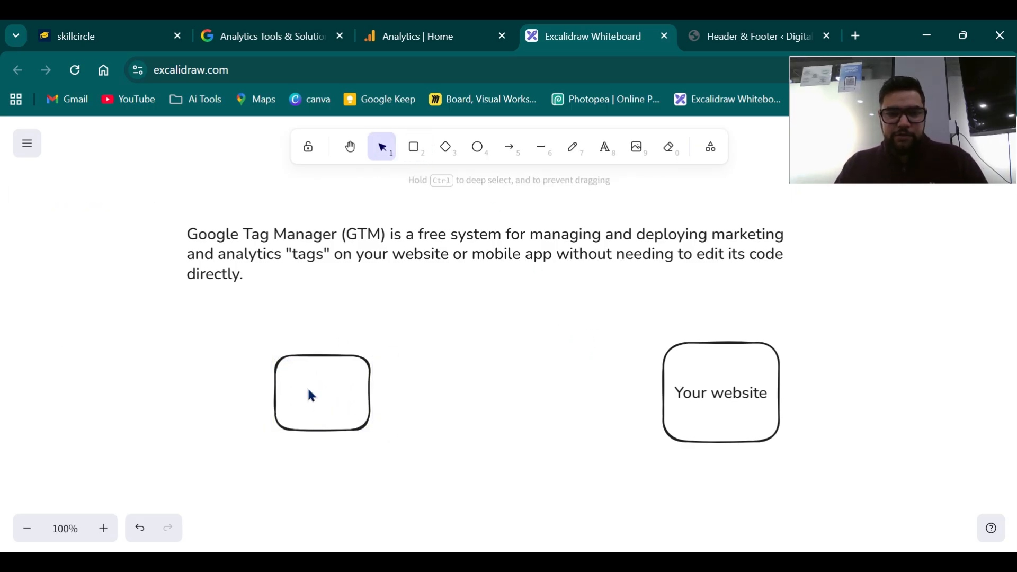
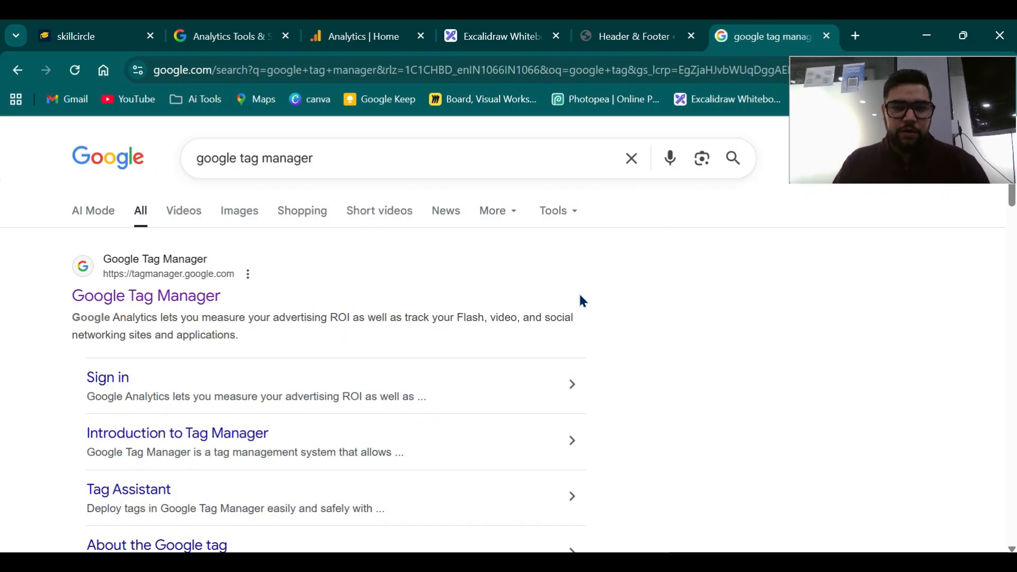
# Open Google Tag Manager from the search results and start creating a new account.
pyautogui.click(142, 298)
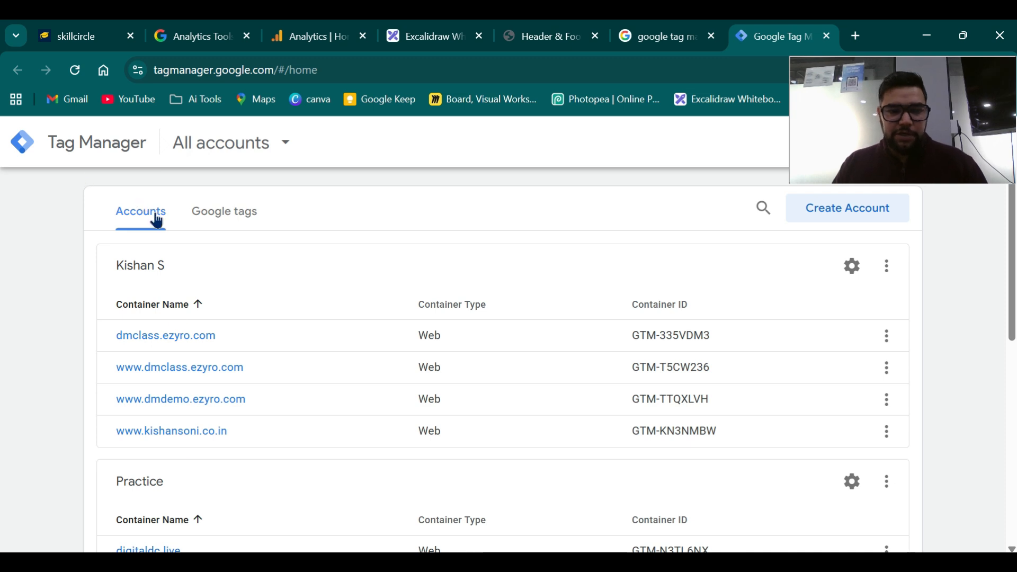
pyautogui.click(868, 220)
pyautogui.scroll(-2, 240, 304)
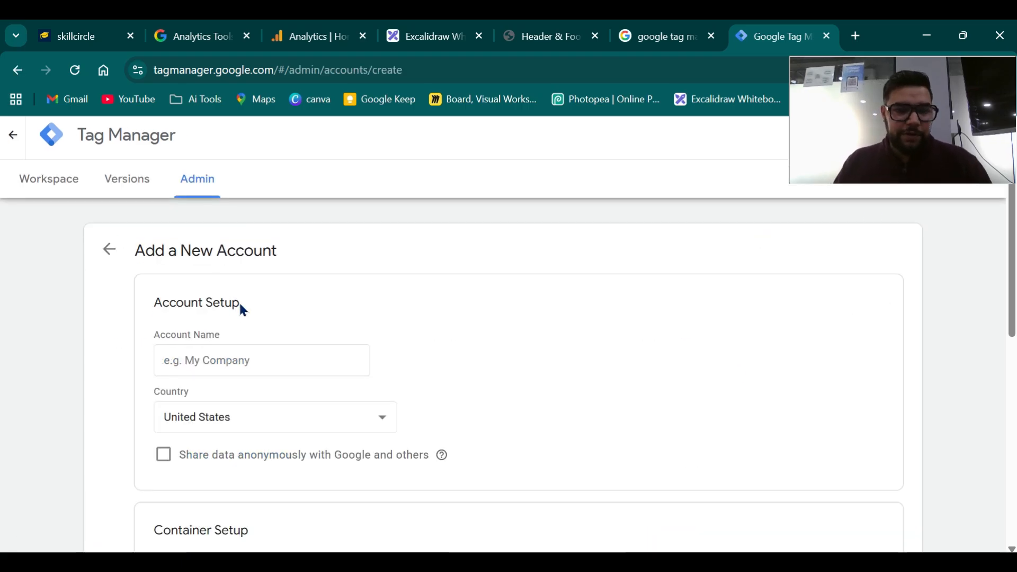
# Check the account name in Google Analytics, return to Tag Manager and enter "GA4 Lecture" as the account name.
pyautogui.click(279, 262)
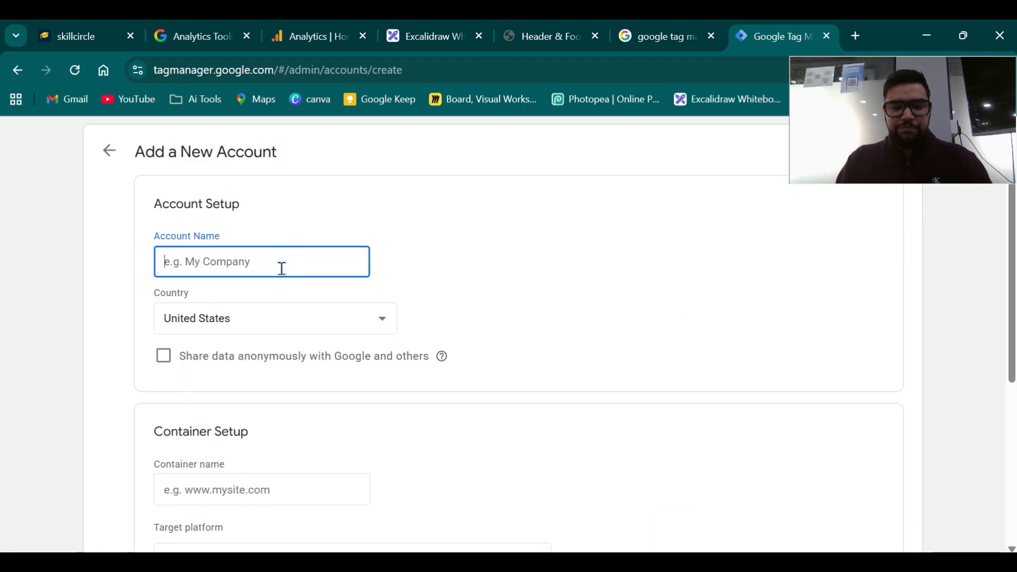
pyautogui.click(315, 36)
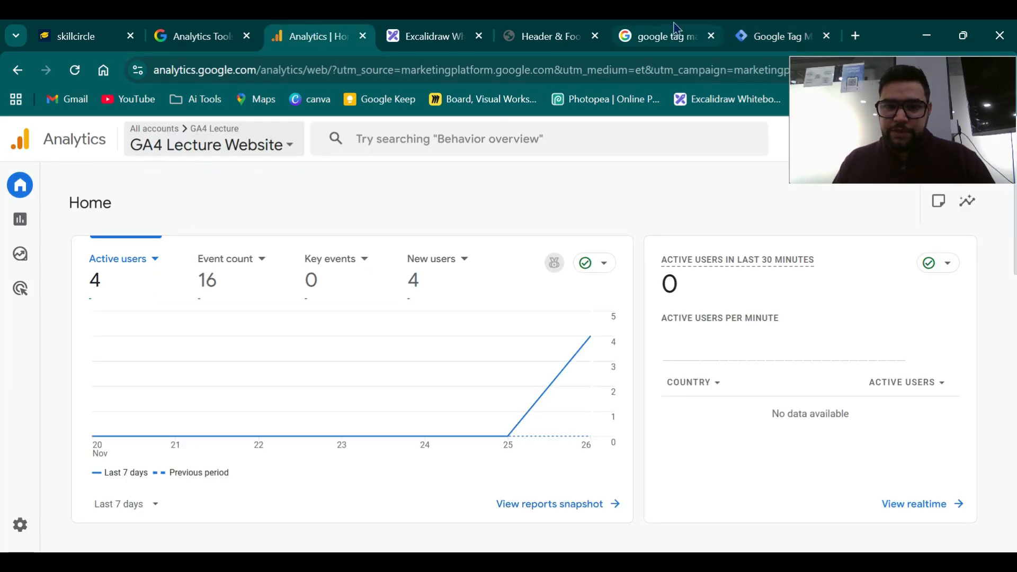
pyautogui.click(769, 36)
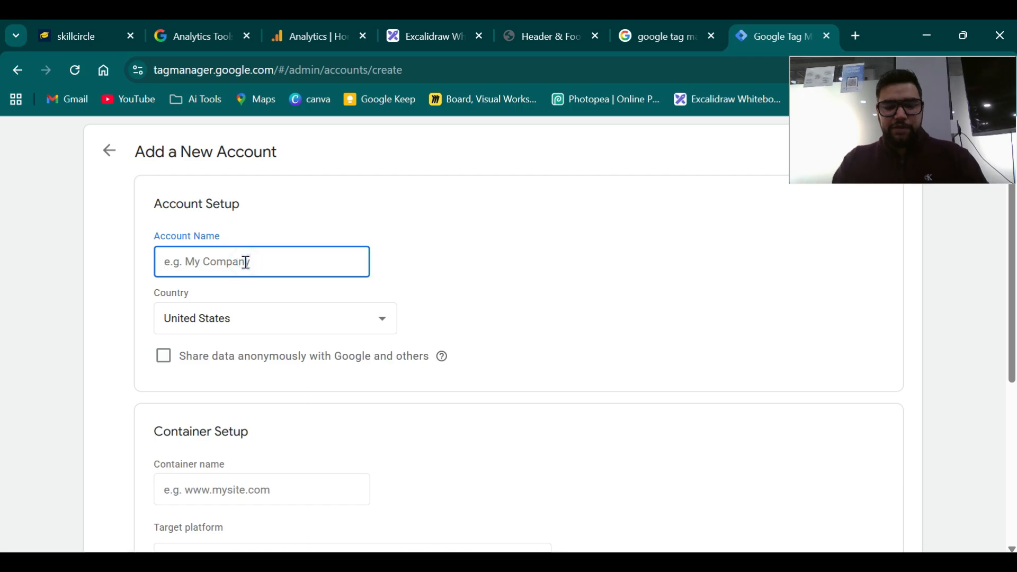
pyautogui.write('GA')
pyautogui.press('BackSpace')
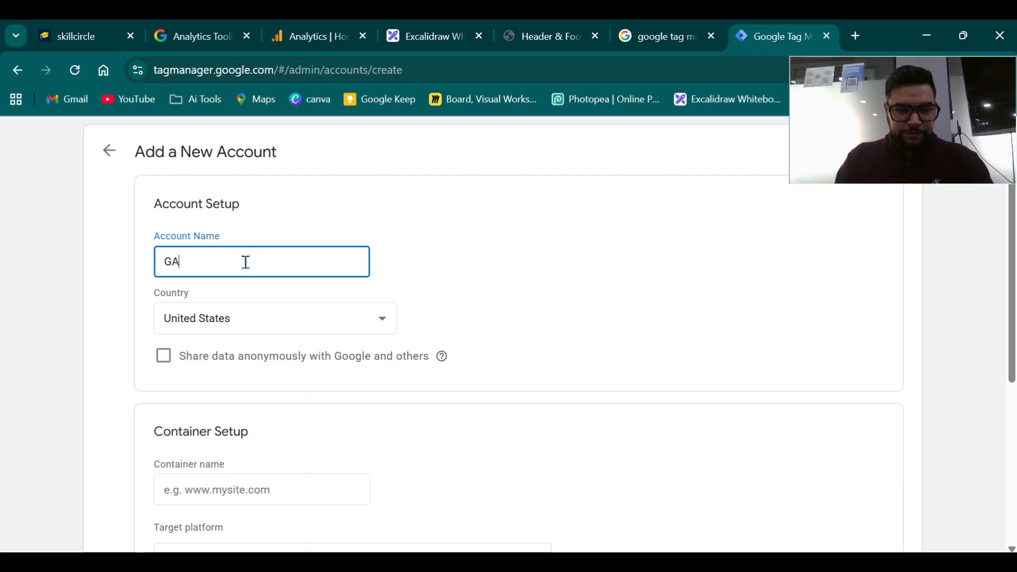
pyautogui.write('4 L')
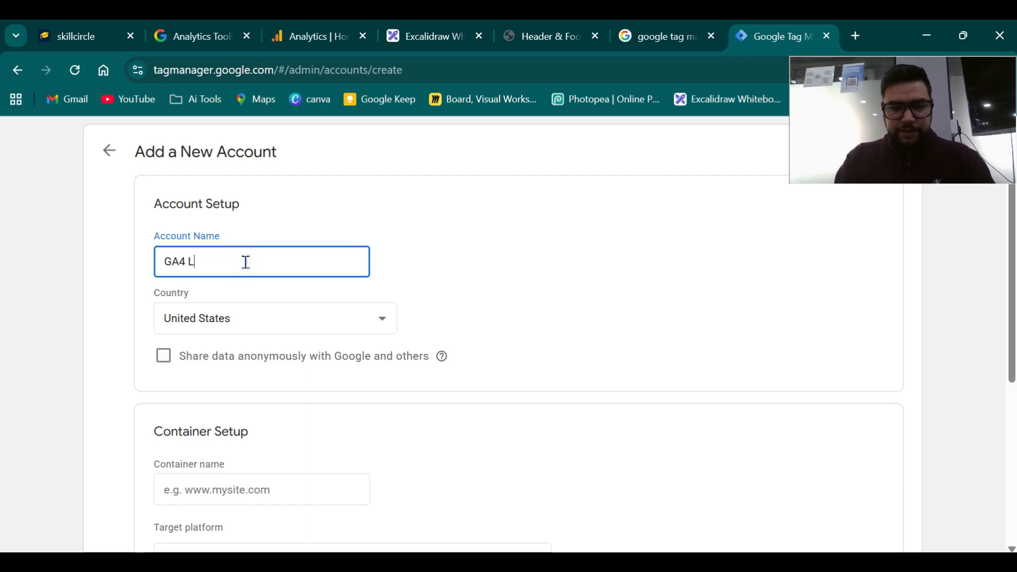
pyautogui.write('ecture')
# Set the account's country to India and enable anonymous data sharing with Google and others.
pyautogui.scroll(-1, 245, 263)
pyautogui.click(279, 279)
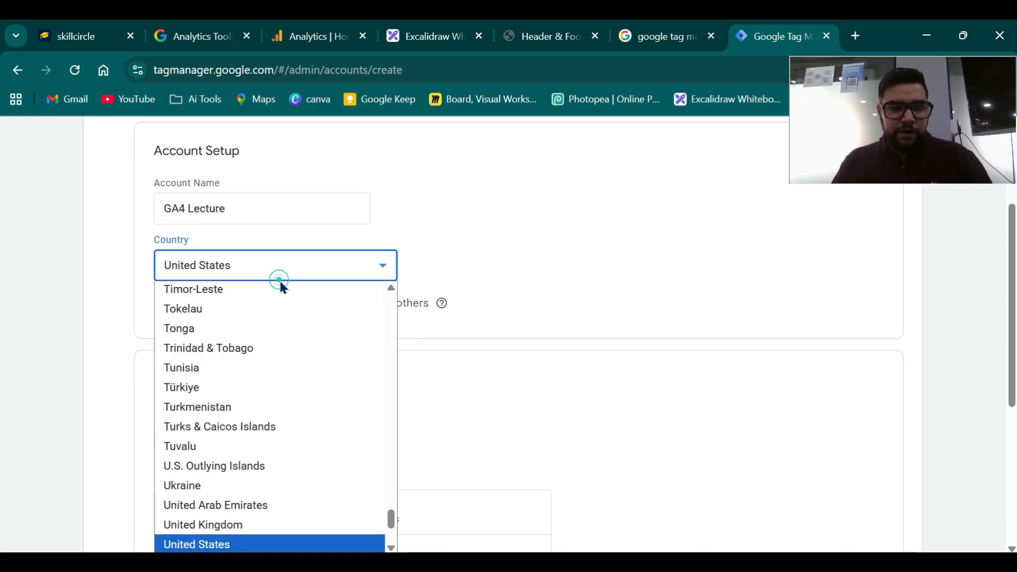
pyautogui.press('i')
pyautogui.press('n')
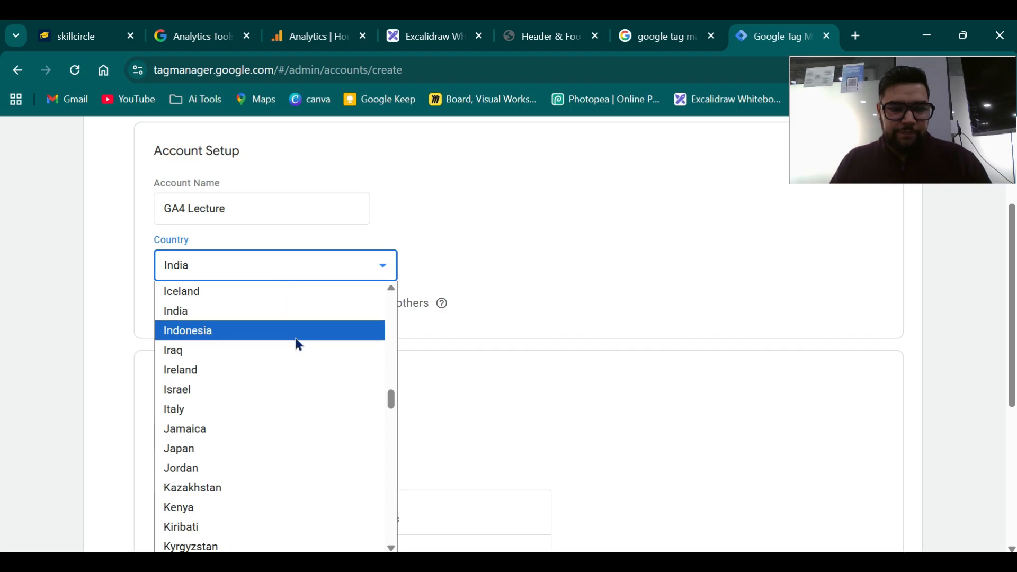
pyautogui.click(286, 316)
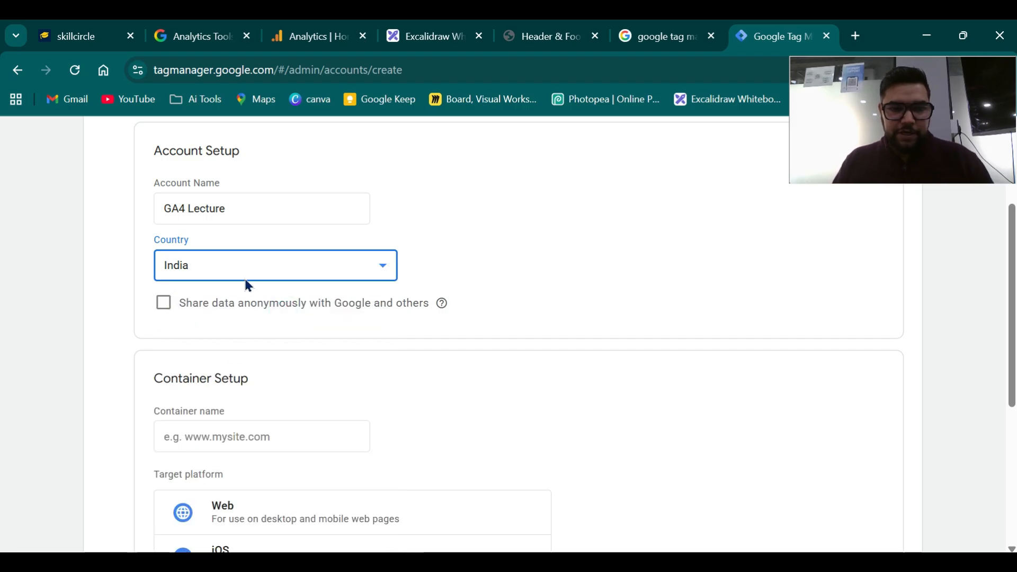
pyautogui.click(163, 303)
# Compare the Container Setup section with the GA4 account, property and data stream outline on the Excalidraw whiteboard.
pyautogui.scroll(2, 281, 332)
pyautogui.scroll(-4, 280, 332)
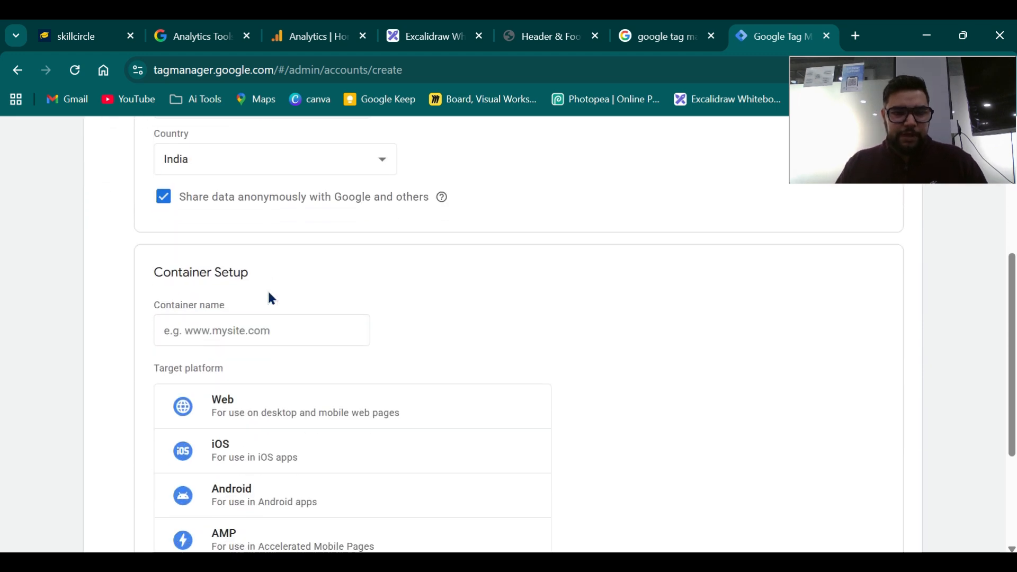
pyautogui.scroll(-1, 270, 298)
pyautogui.moveTo(152, 220); pyautogui.dragTo(249, 221)
pyautogui.click(250, 222)
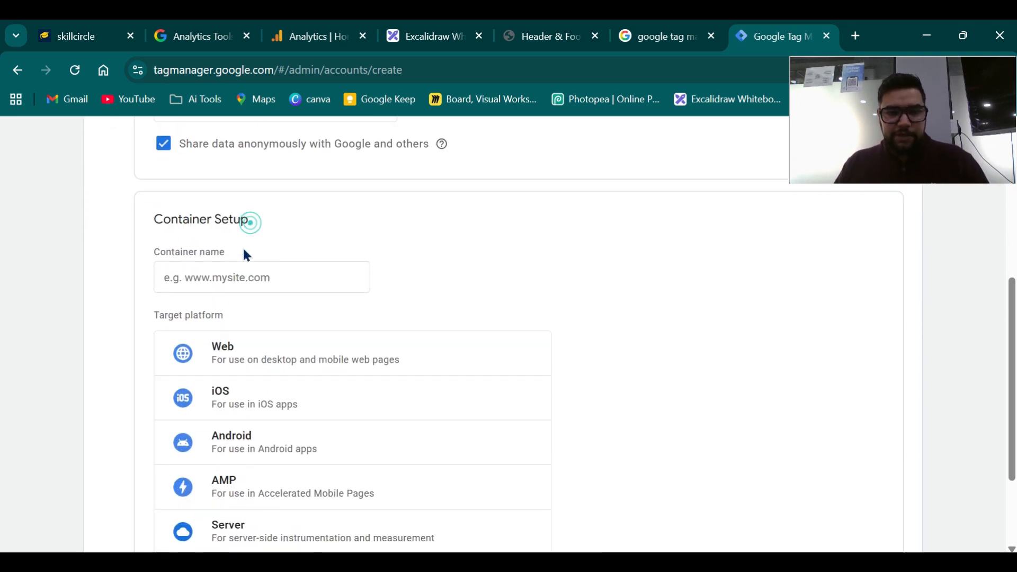
pyautogui.scroll(5, 281, 350)
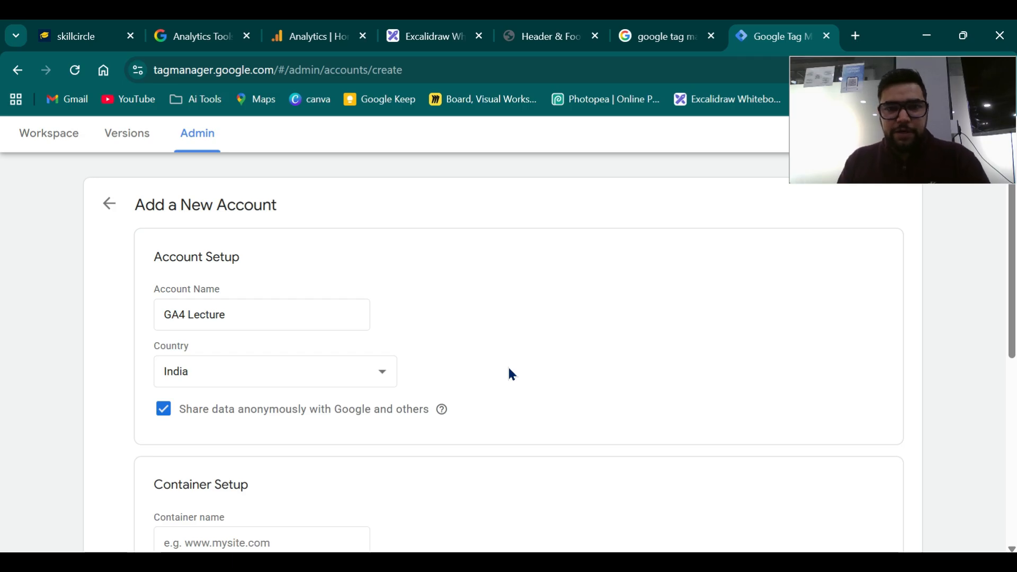
pyautogui.click(426, 36)
pyautogui.scroll(10, 503, 357)
pyautogui.scroll(3, 481, 345)
pyautogui.scroll(-2, 482, 345)
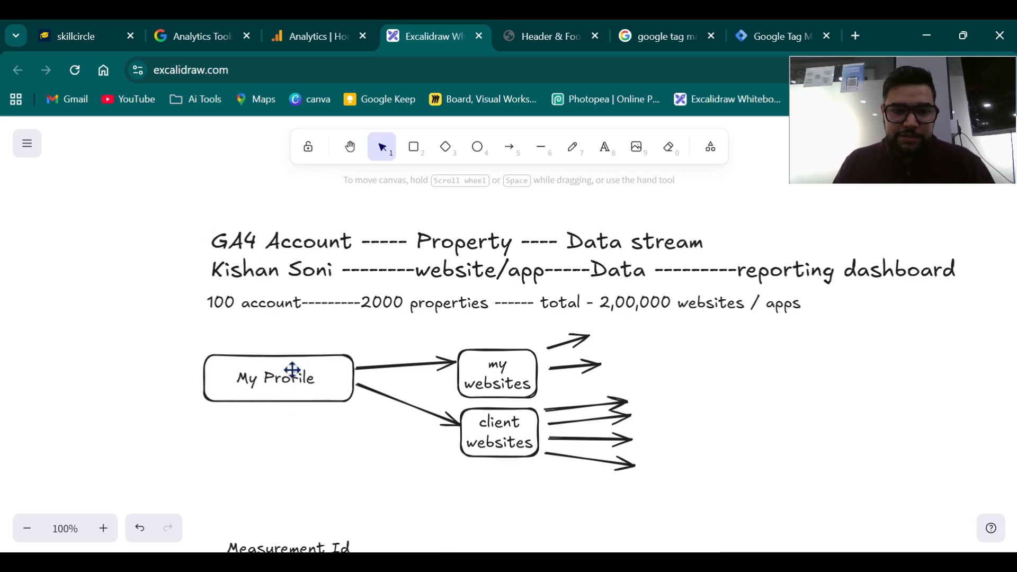
pyautogui.doubleClick(449, 242)
pyautogui.click(514, 233)
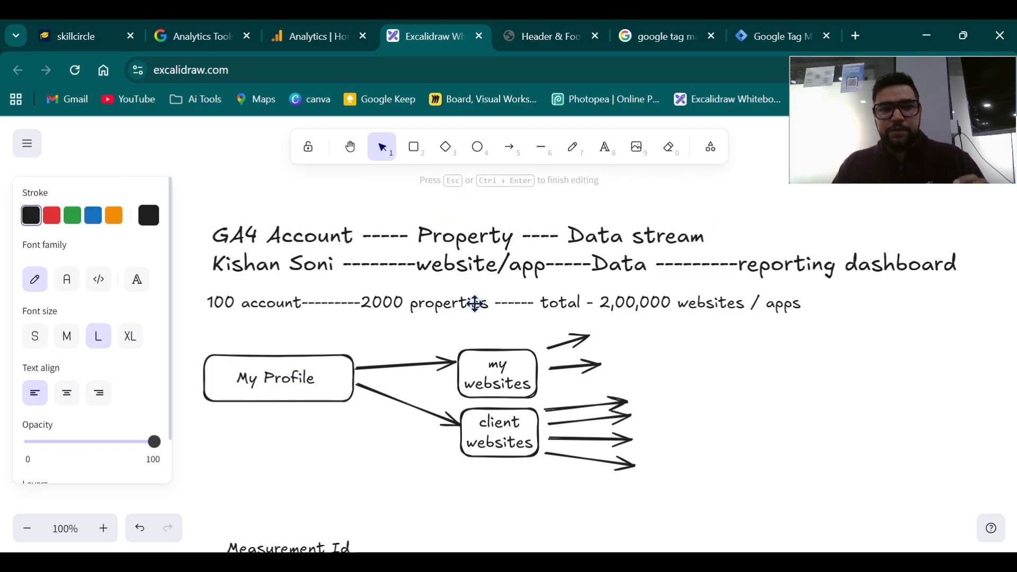
# Return to the Tag Manager account form and enter digital.cozmohardware.com as the container name.
pyautogui.click(750, 33)
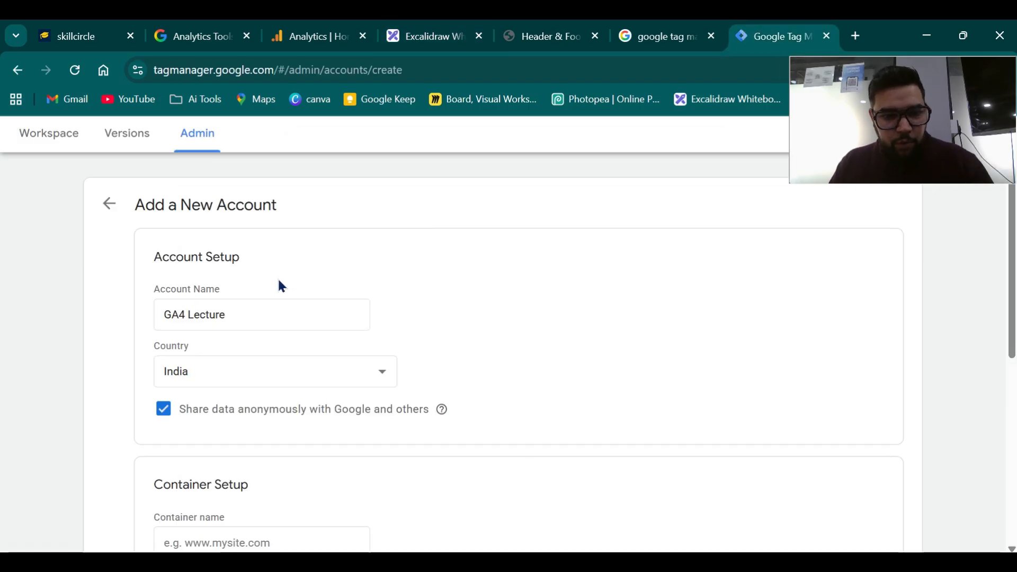
pyautogui.scroll(-2, 278, 284)
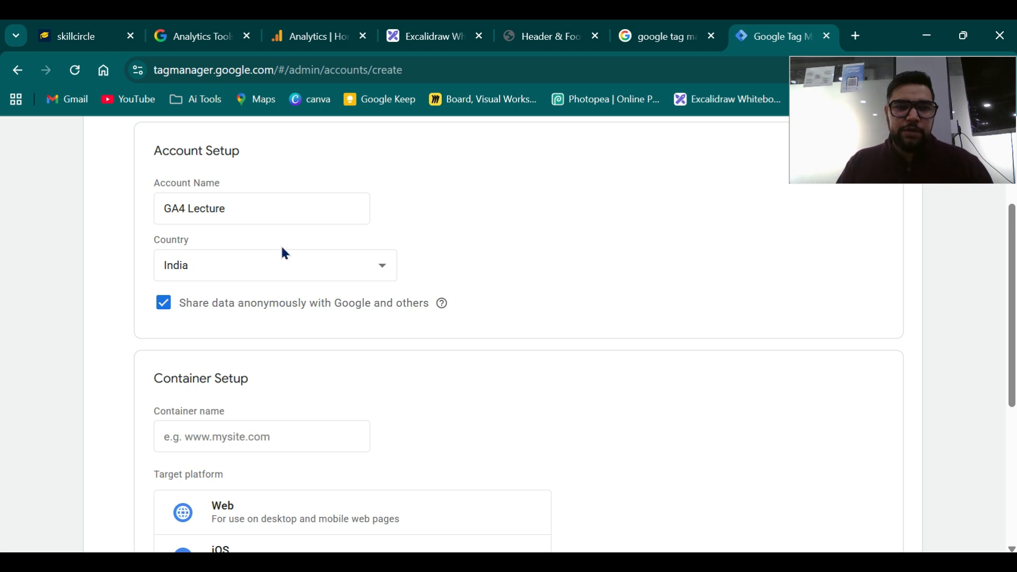
pyautogui.scroll(-2, 277, 244)
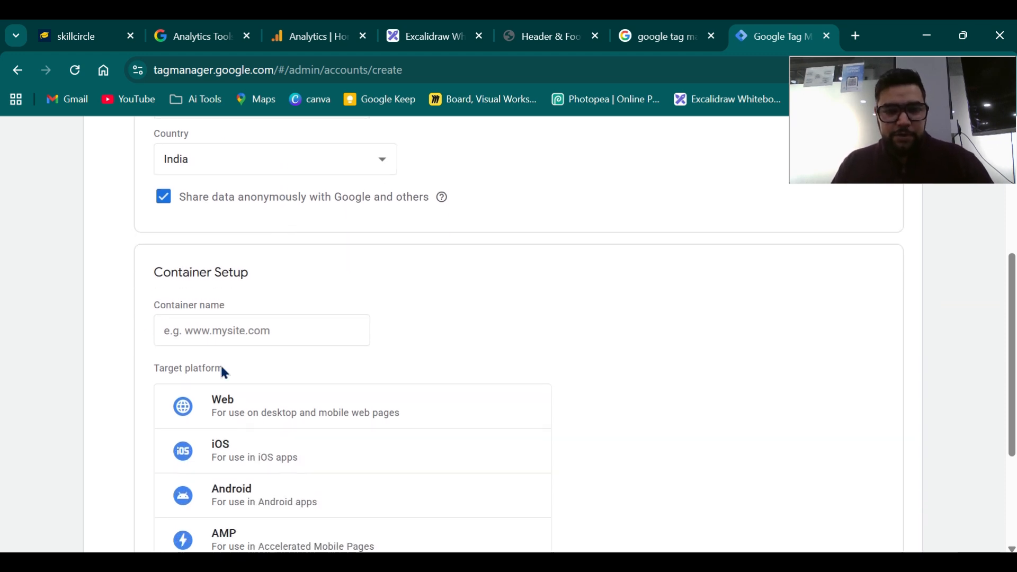
pyautogui.moveTo(146, 274); pyautogui.dragTo(266, 286)
pyautogui.click(263, 280)
pyautogui.click(283, 332)
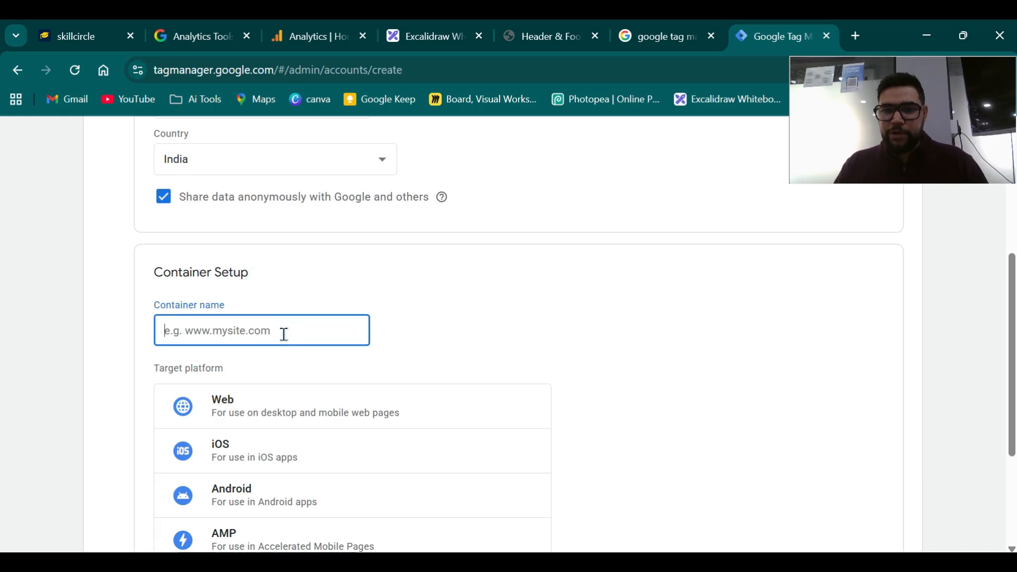
pyautogui.scroll(-1, 286, 318)
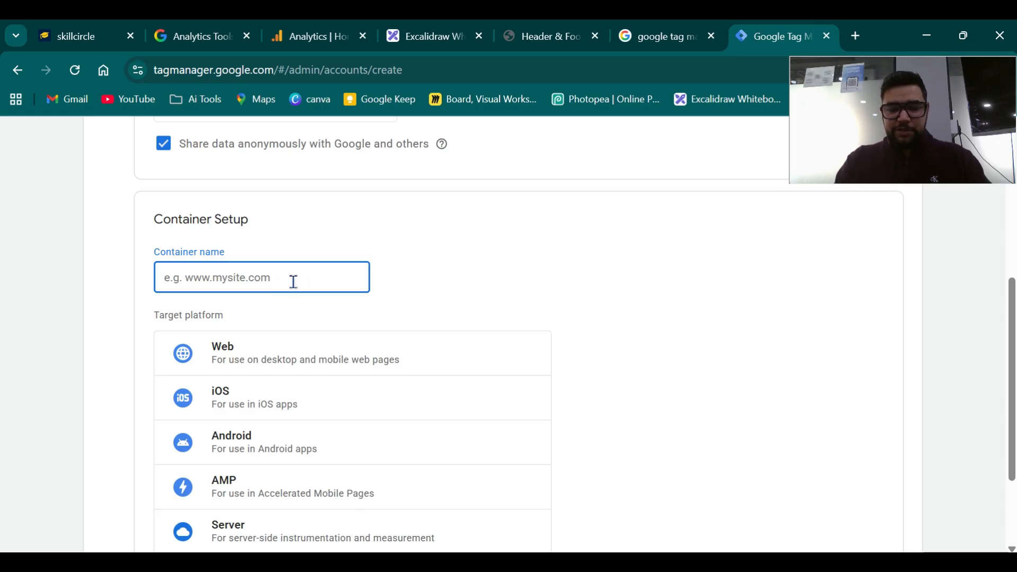
pyautogui.write('digital.c')
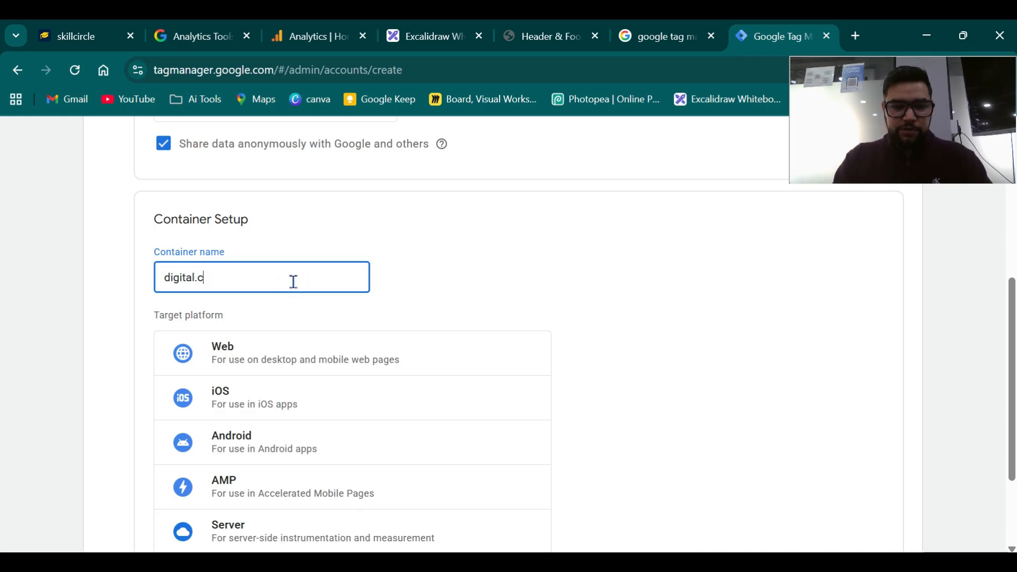
pyautogui.write('omz')
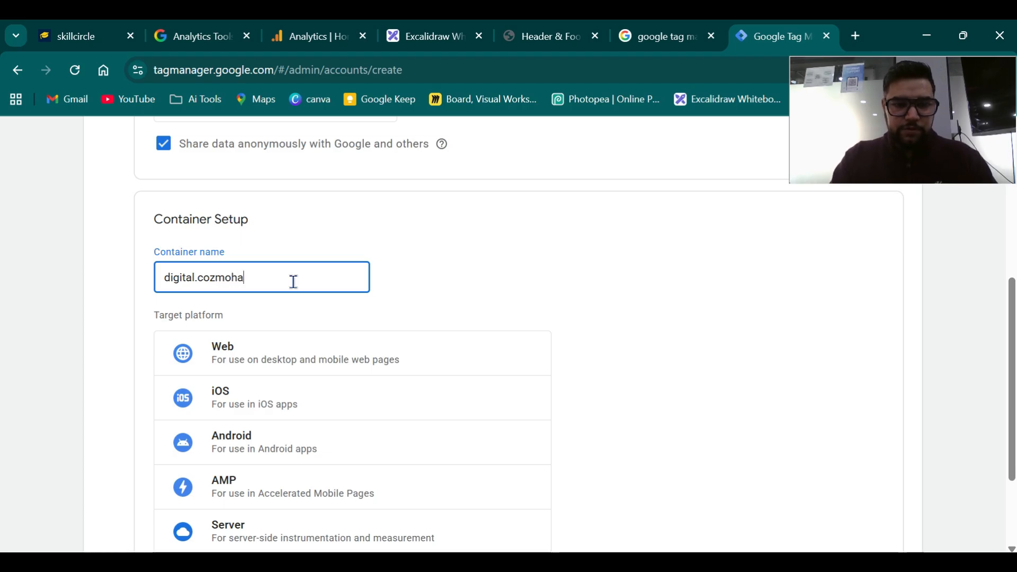
pyautogui.write('mohardware.com')
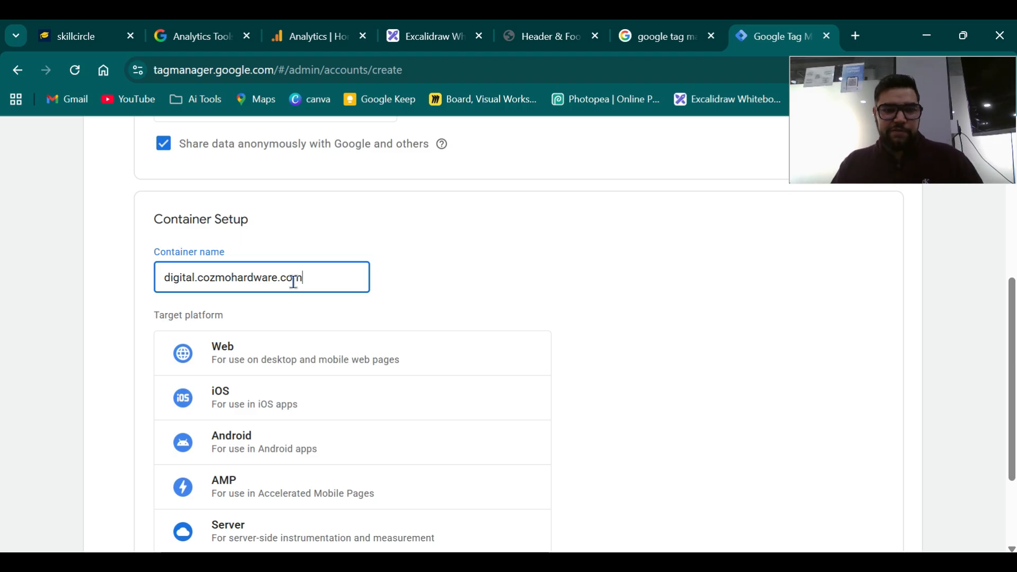
# Choose Web as the container's target platform and submit the new account for creation.
pyautogui.scroll(-1, 293, 282)
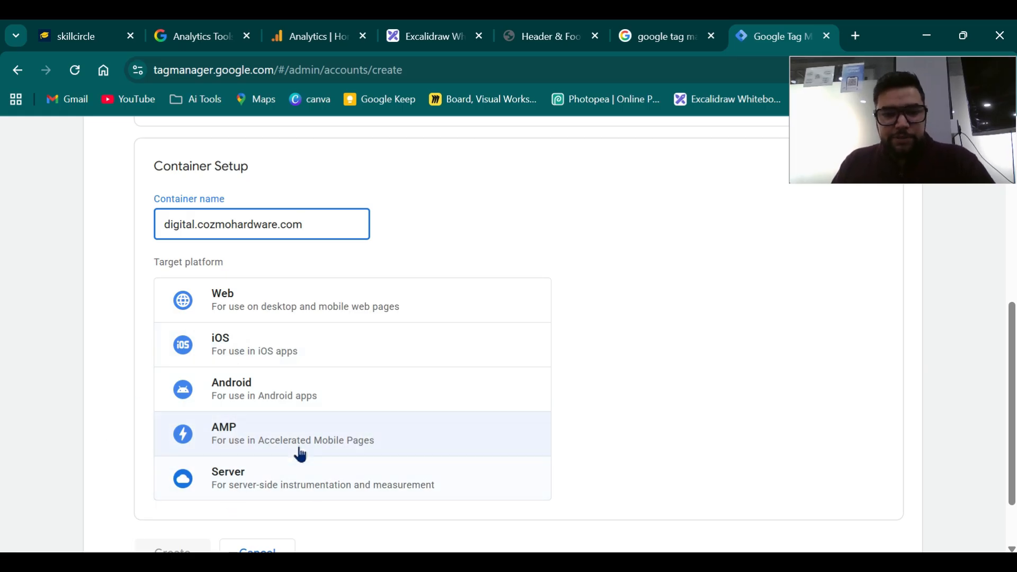
pyautogui.click(238, 317)
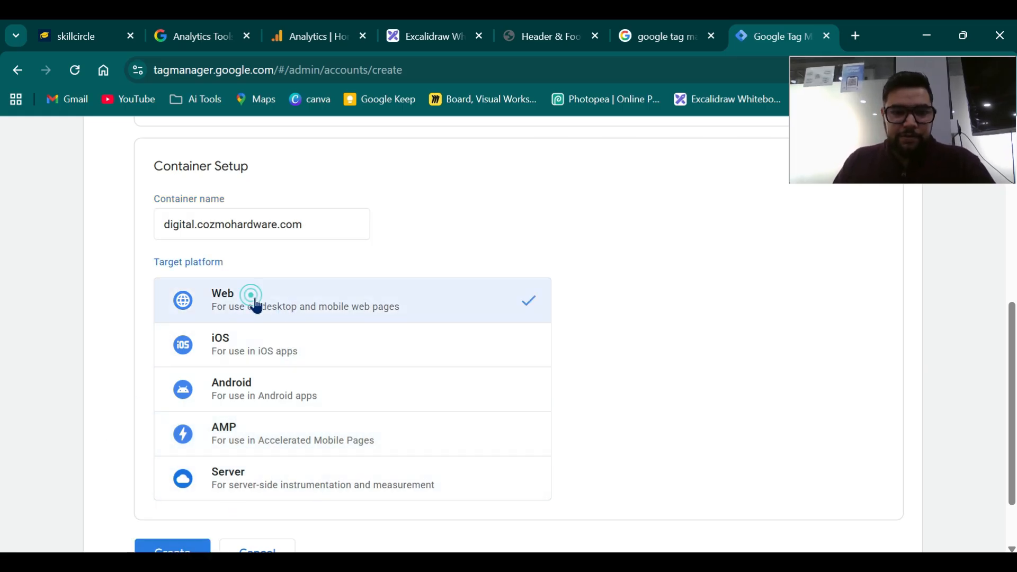
pyautogui.scroll(-2, 256, 462)
pyautogui.click(175, 477)
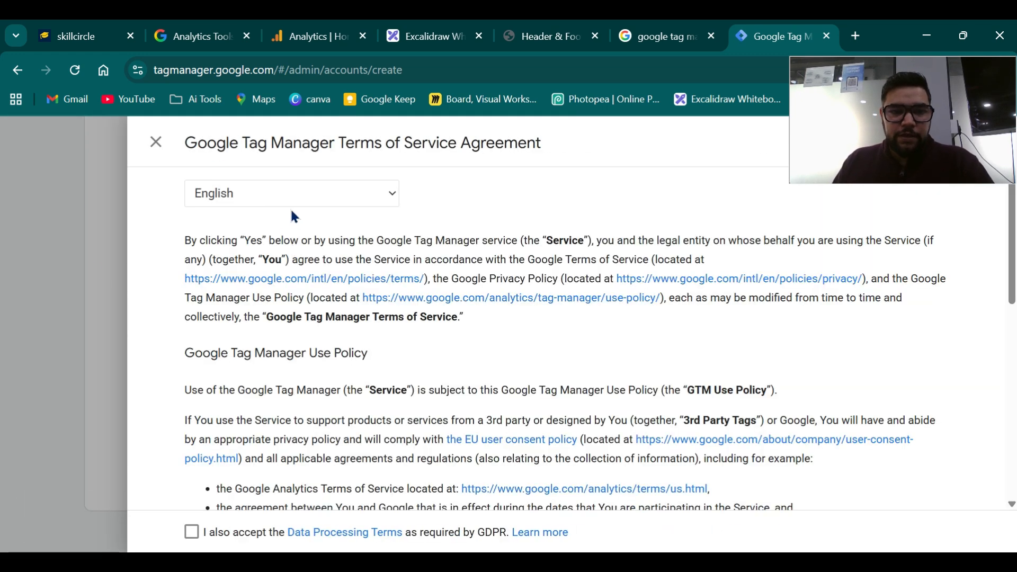
# Read through the Tag Manager Terms of Service, accept the GDPR Data Processing Terms and agree to the agreement.
pyautogui.scroll(-6, 592, 192)
pyautogui.scroll(-3, 269, 242)
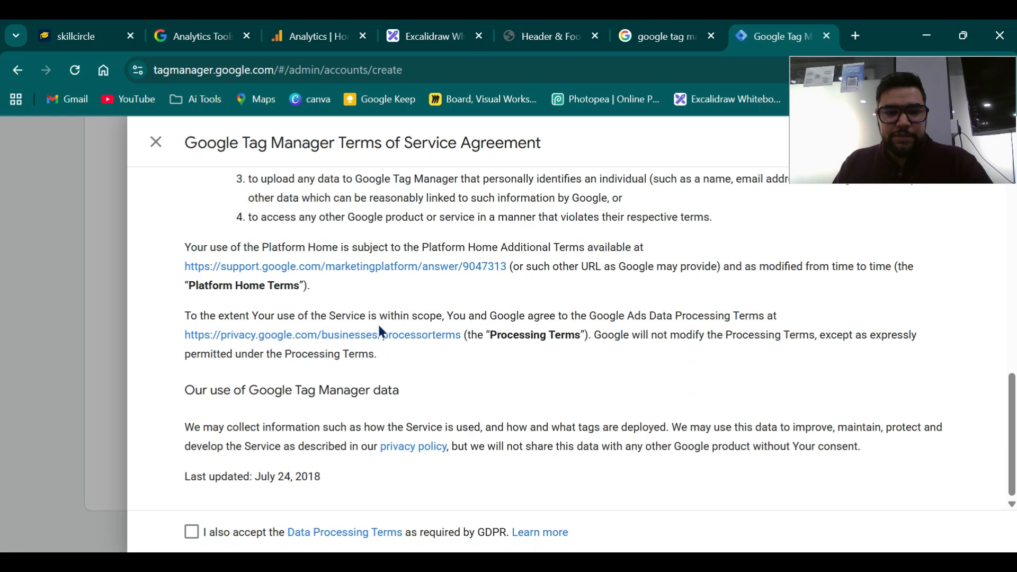
pyautogui.click(192, 533)
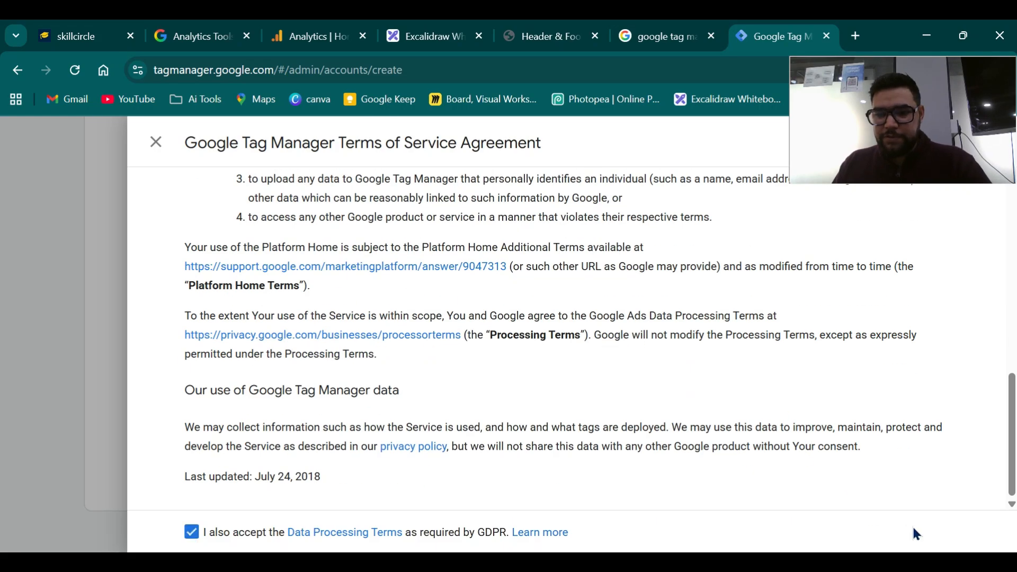
pyautogui.scroll(10, 911, 524)
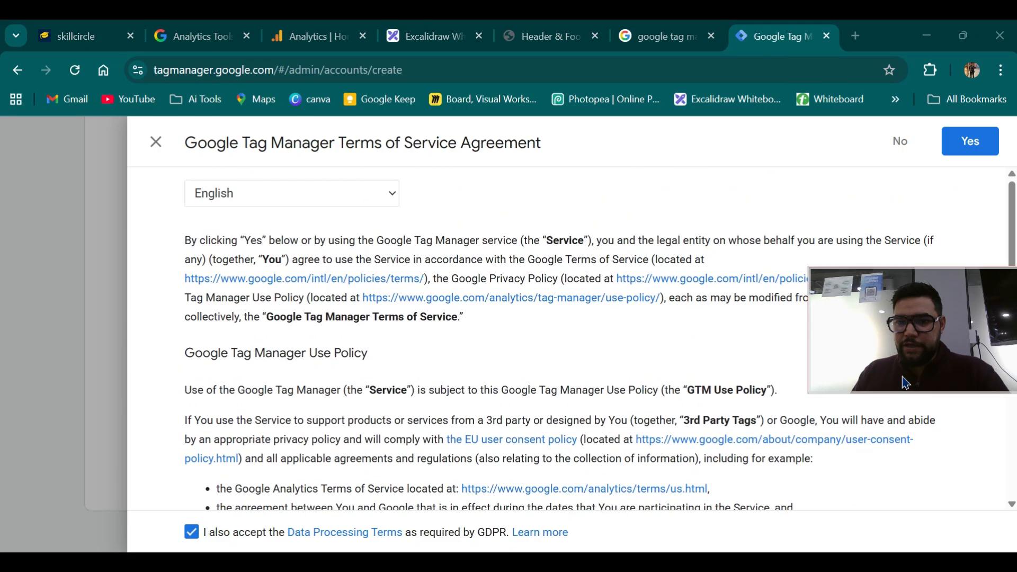
pyautogui.click(967, 148)
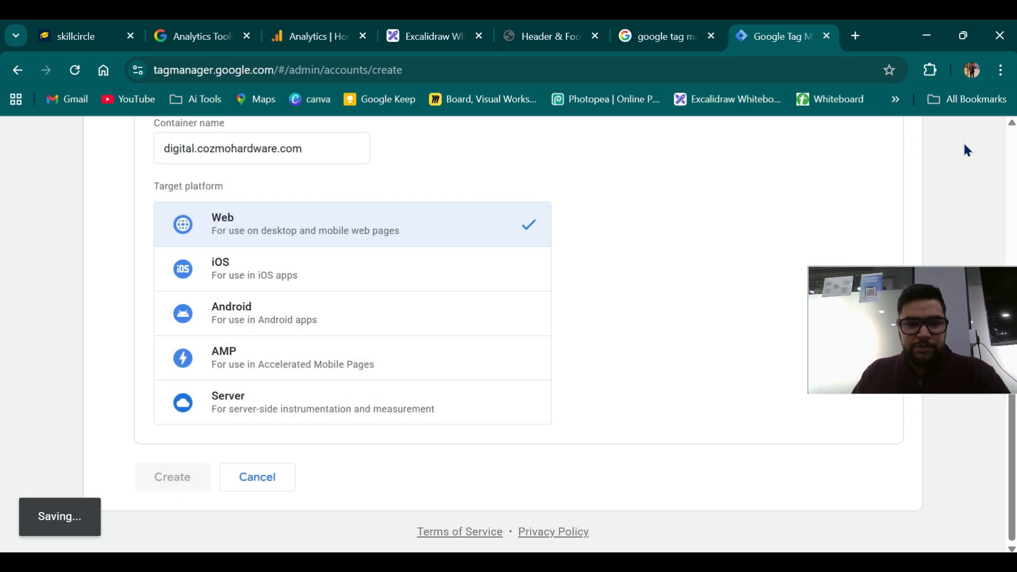
pyautogui.moveTo(929, 319); pyautogui.dragTo(893, 176)
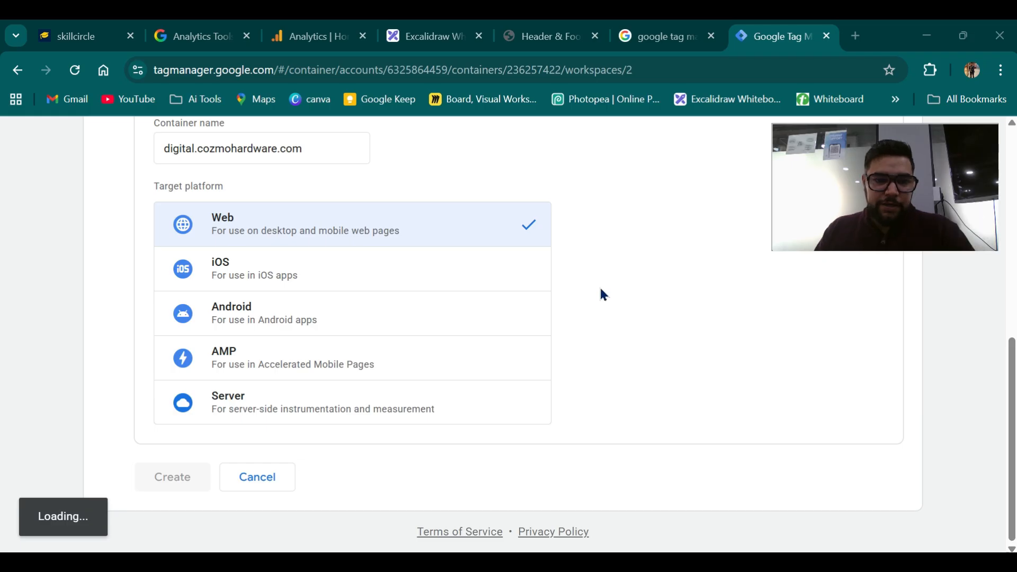
pyautogui.scroll(-3, 598, 290)
pyautogui.scroll(3, 598, 290)
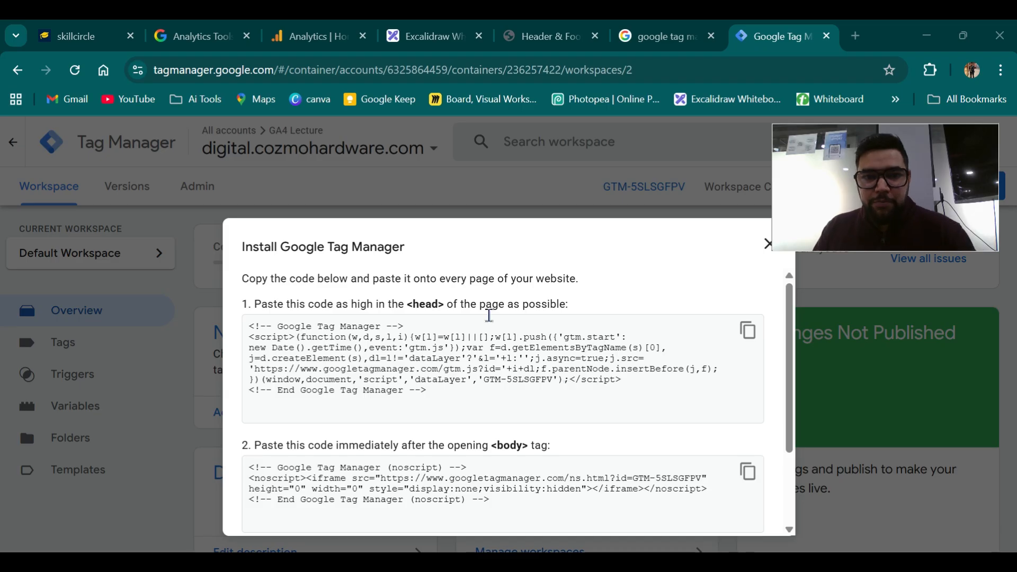
# Switch to the Excalidraw whiteboard and draw a curved arrow from below the Google Tag Manager box to the Your website box.
pyautogui.click(429, 36)
pyautogui.scroll(-12, 513, 350)
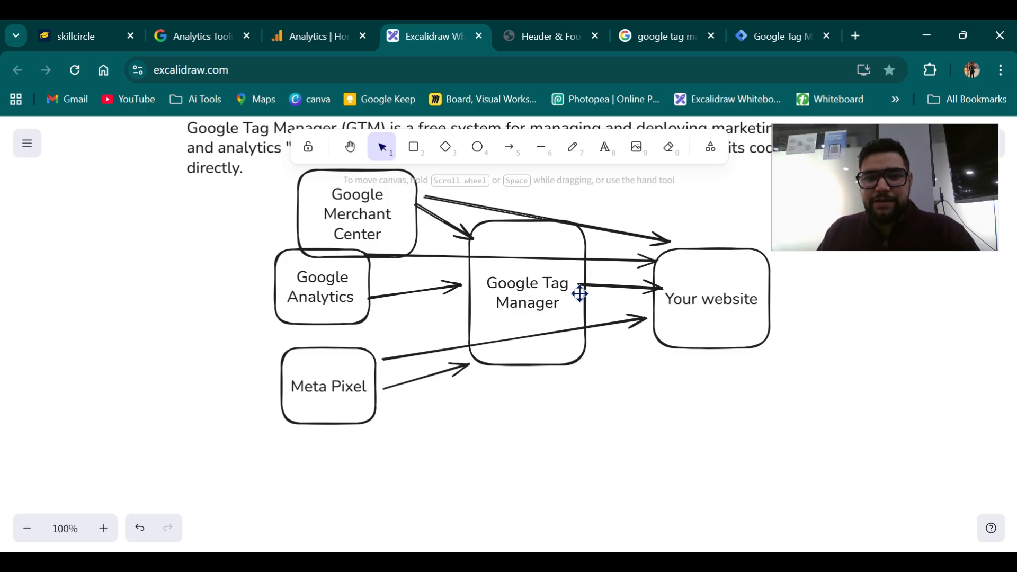
pyautogui.click(510, 146)
pyautogui.moveTo(535, 370); pyautogui.dragTo(637, 443)
pyautogui.moveTo(595, 349); pyautogui.dragTo(545, 373)
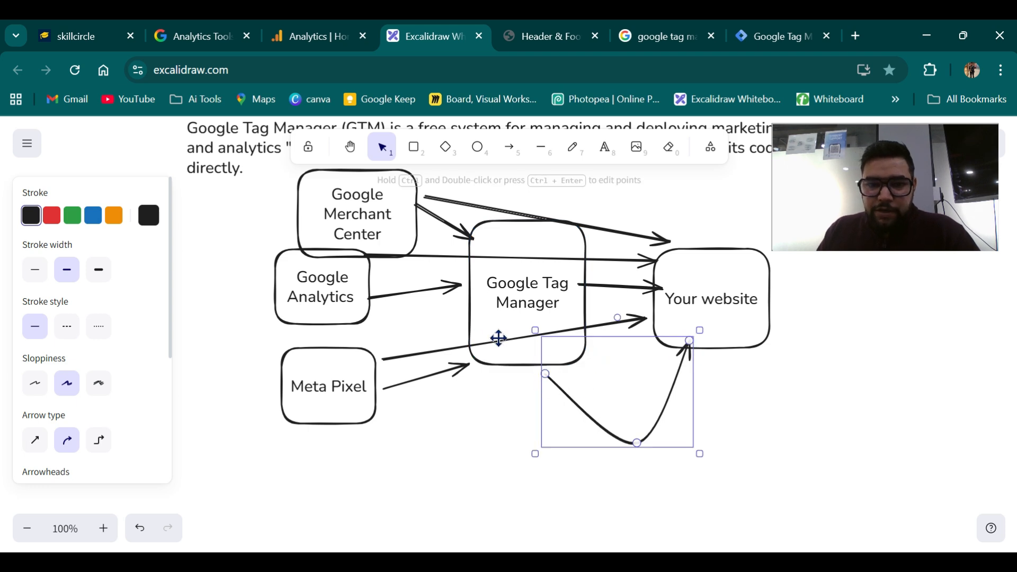
pyautogui.click(480, 410)
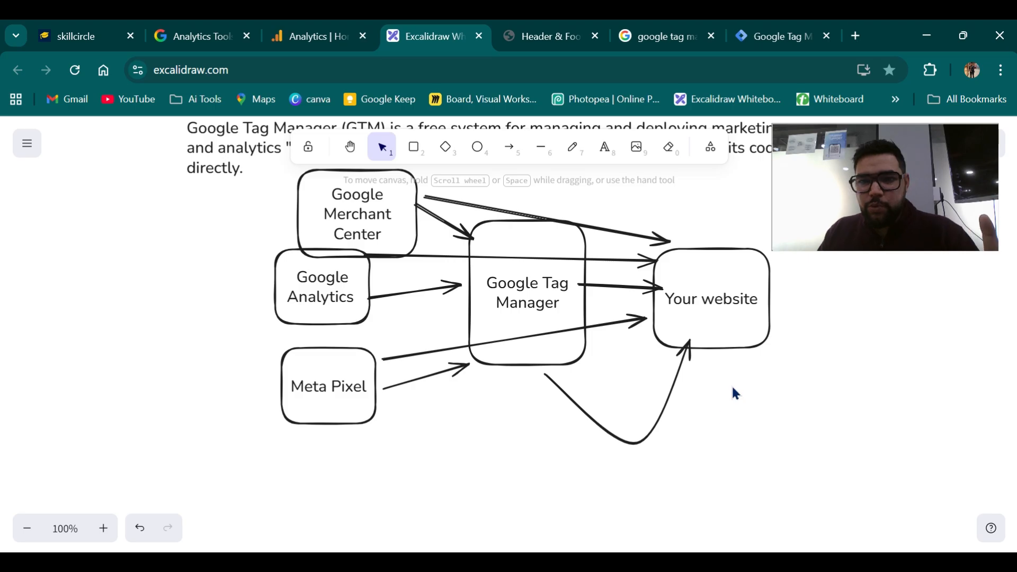
# Return to Tag Manager and read where the head and body snippets go in the Install Google Tag Manager instructions.
pyautogui.click(757, 38)
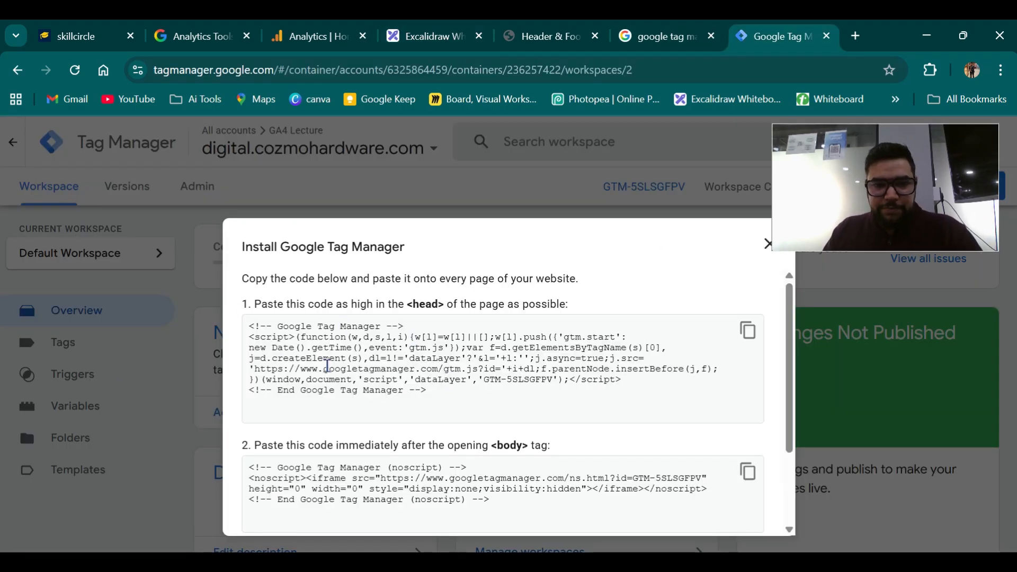
pyautogui.scroll(-2, 327, 365)
pyautogui.scroll(2, 323, 364)
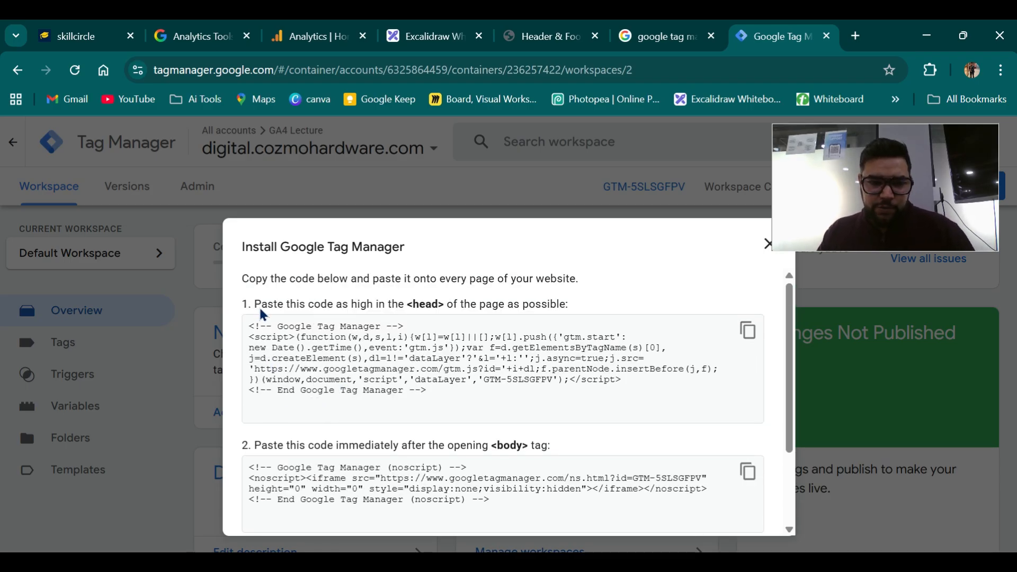
pyautogui.click(348, 303)
pyautogui.moveTo(412, 304); pyautogui.dragTo(552, 311)
pyautogui.click(552, 310)
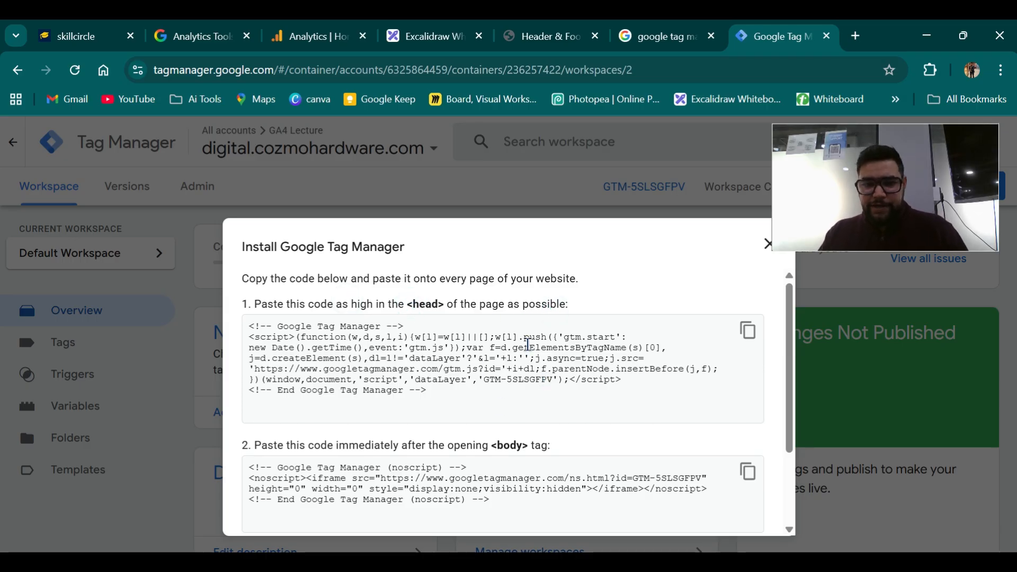
pyautogui.scroll(-2, 452, 372)
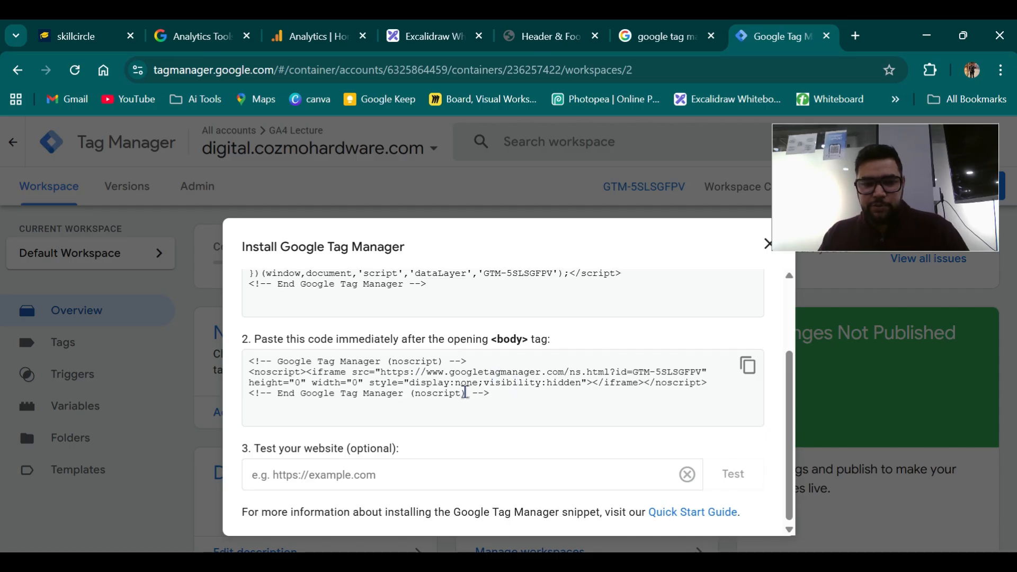
pyautogui.scroll(2, 465, 392)
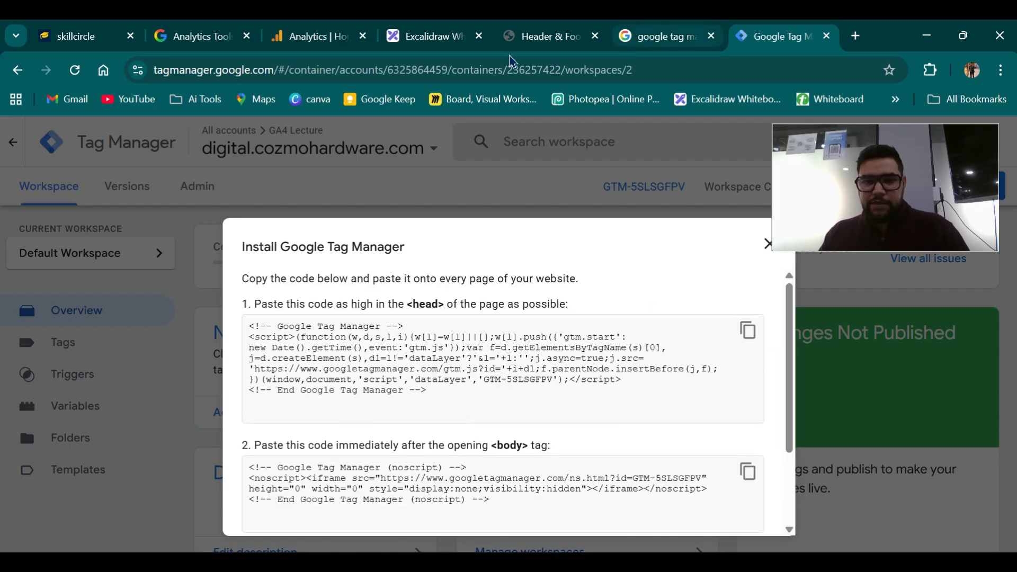
# Switch to WPCode's Global Header and Footer page in WordPress and examine its Header, Body and Footer script sections.
pyautogui.click(538, 36)
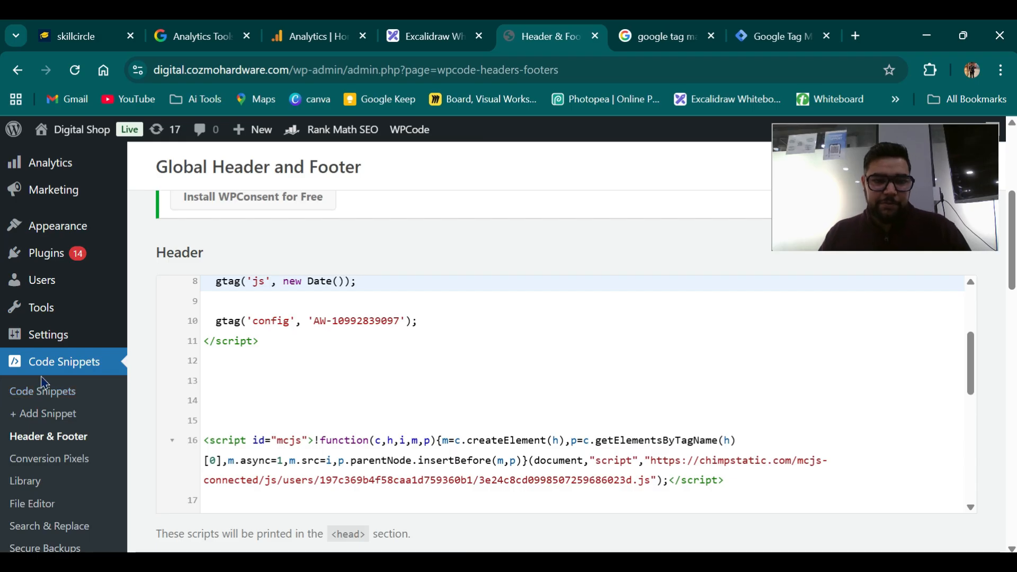
pyautogui.scroll(1, 44, 382)
pyautogui.scroll(-2, 60, 421)
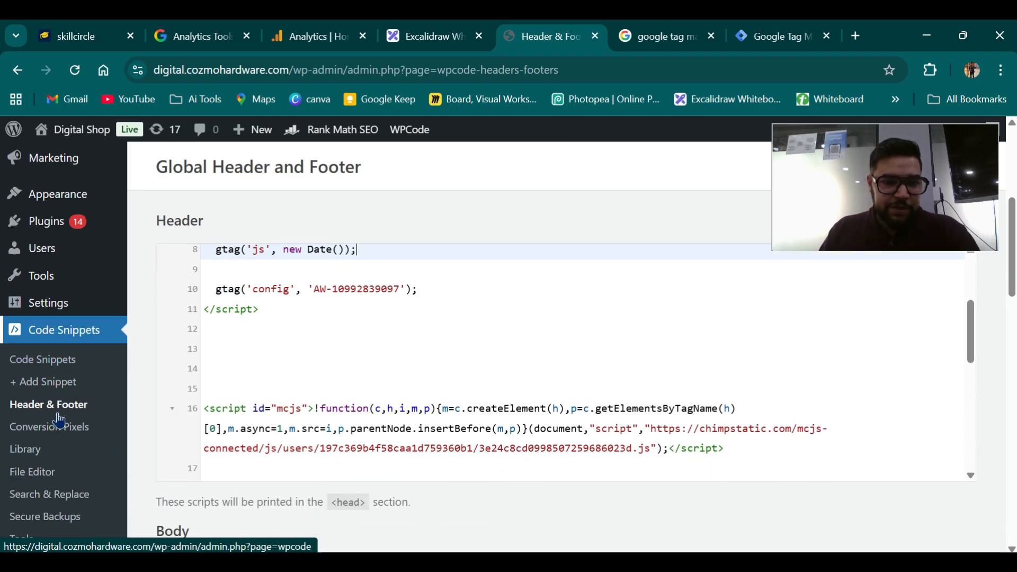
pyautogui.scroll(-1, 60, 422)
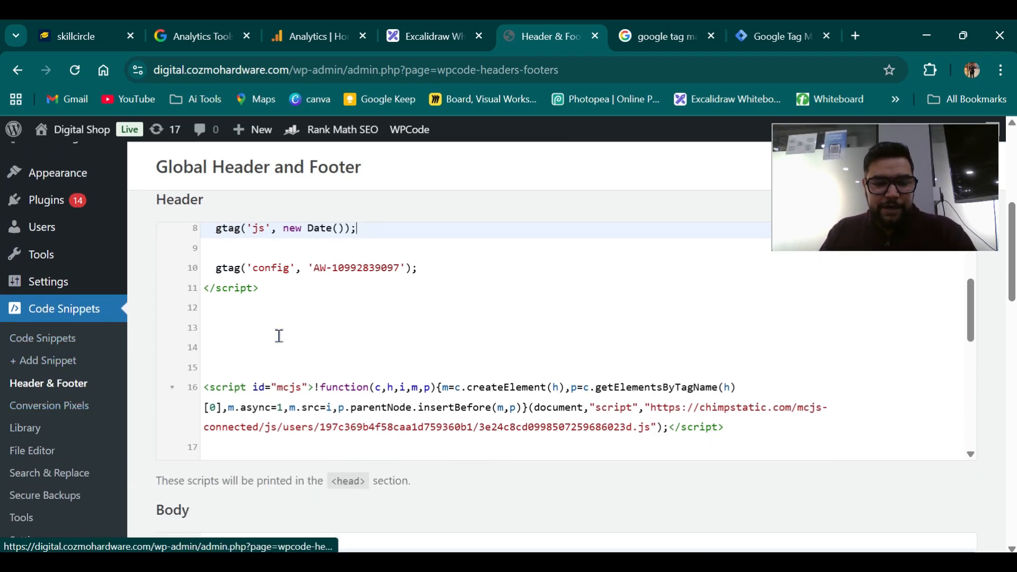
pyautogui.scroll(3, 333, 316)
pyautogui.scroll(3, 132, 227)
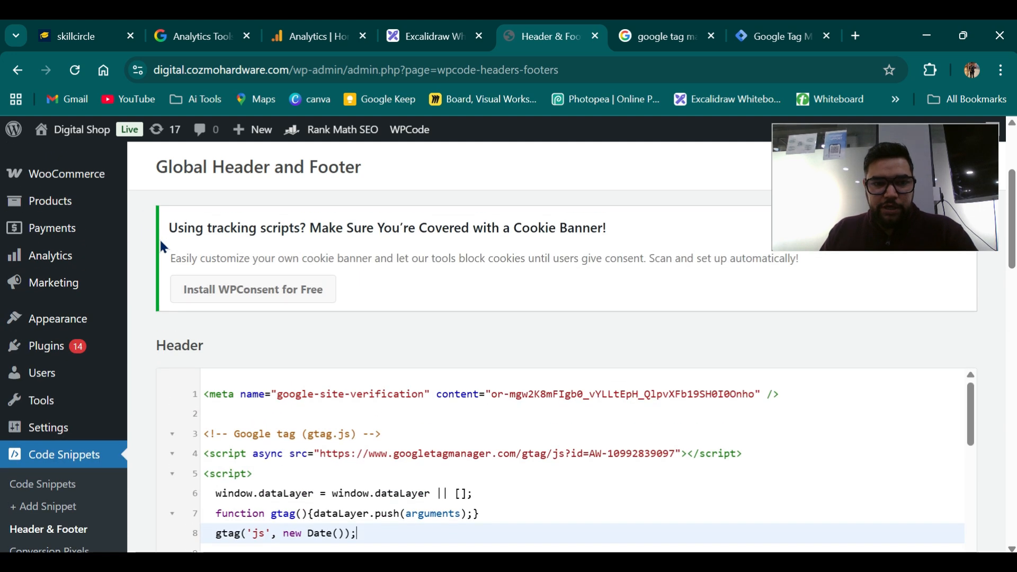
pyautogui.click(220, 363)
pyautogui.scroll(-6, 222, 363)
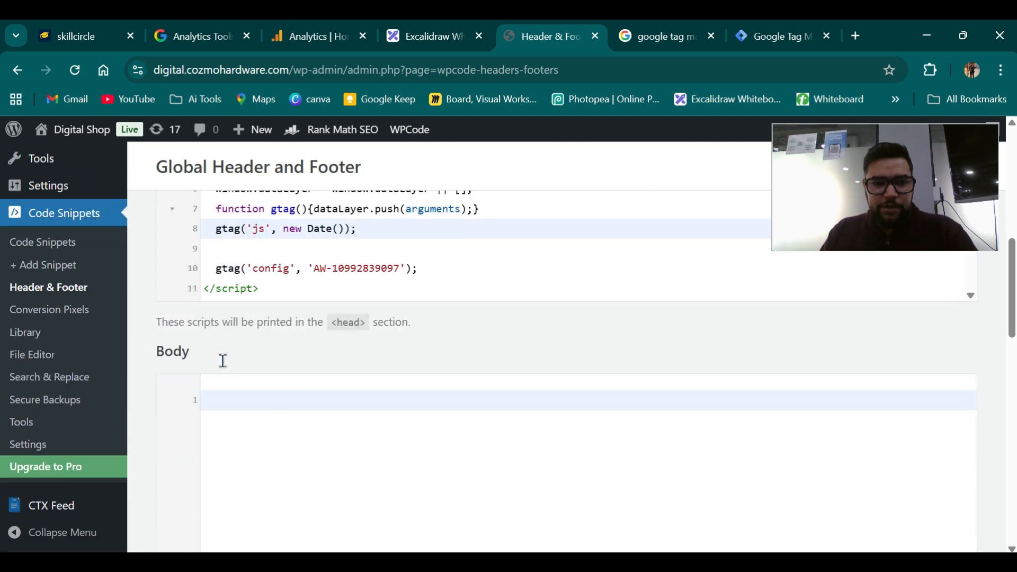
pyautogui.moveTo(147, 351); pyautogui.dragTo(205, 360)
pyautogui.click(205, 358)
pyautogui.scroll(-8, 205, 366)
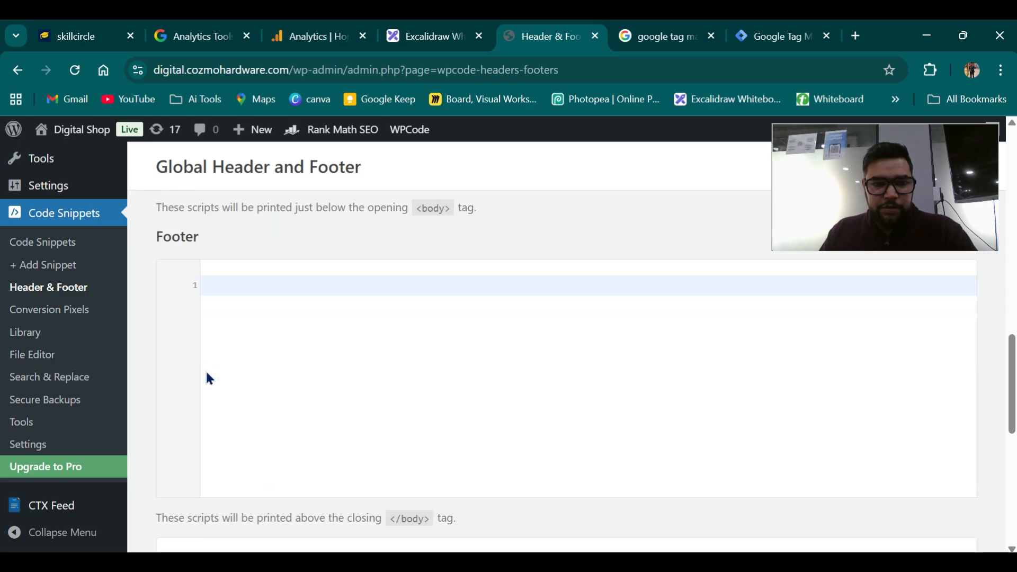
pyautogui.click(204, 244)
pyautogui.scroll(14, 204, 275)
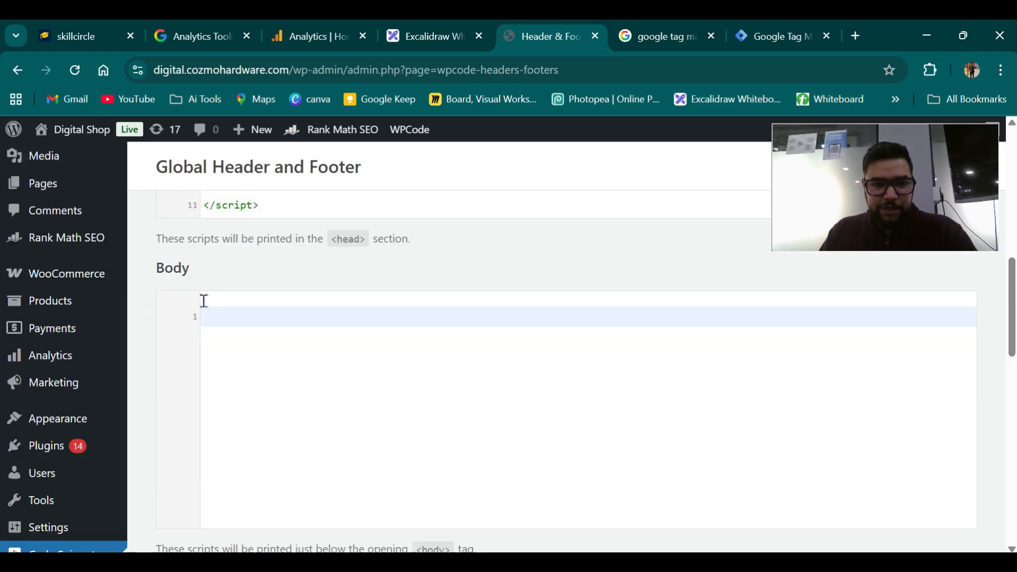
pyautogui.click(226, 312)
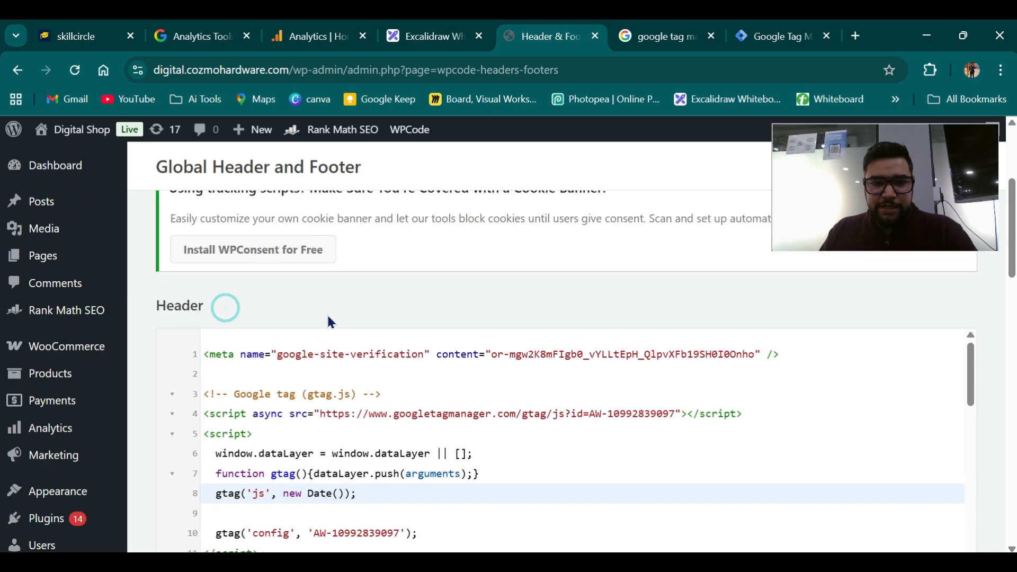
pyautogui.scroll(-2, 326, 313)
# Copy the head snippet from Tag Manager and paste it at line 32 of the WPCode Header code, below the last script.
pyautogui.click(775, 32)
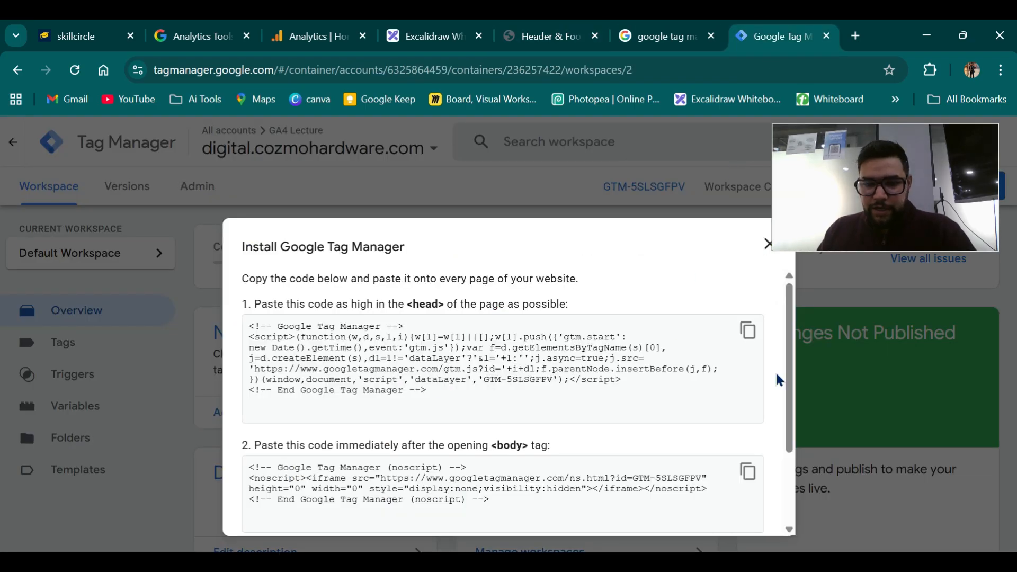
pyautogui.click(748, 332)
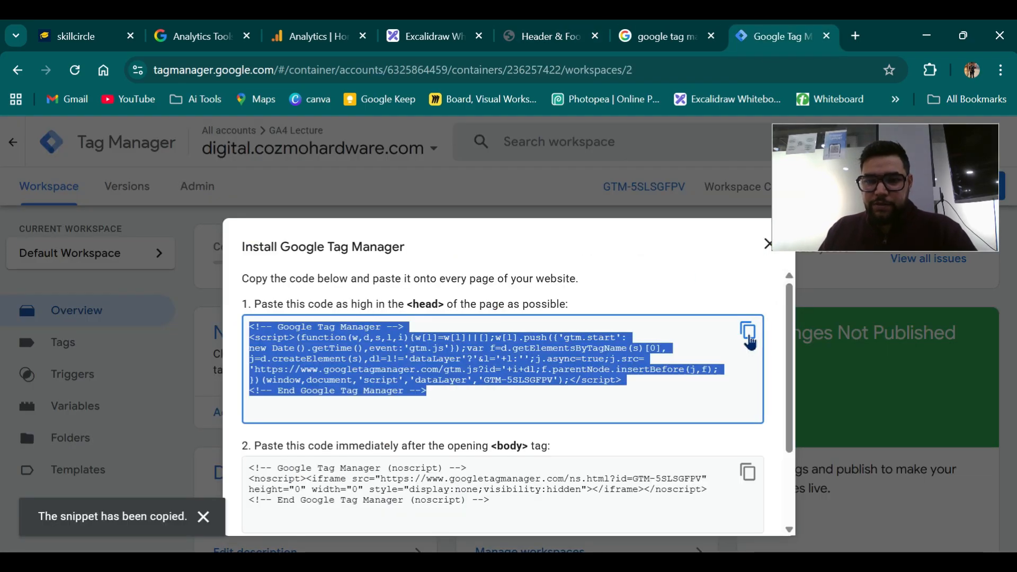
pyautogui.click(548, 36)
pyautogui.scroll(-8, 558, 377)
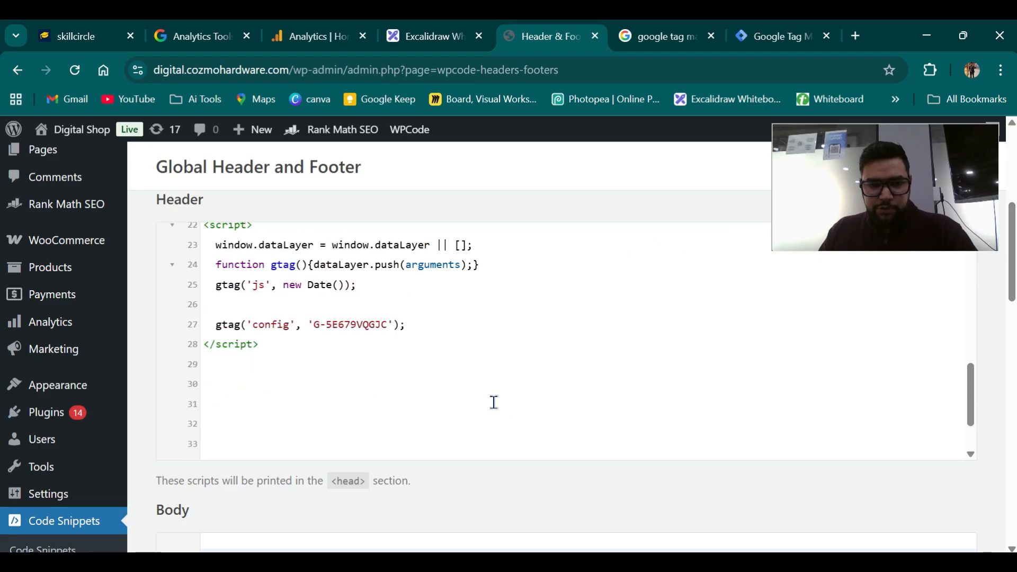
pyautogui.click(375, 380)
pyautogui.scroll(2, 390, 377)
pyautogui.scroll(-3, 388, 373)
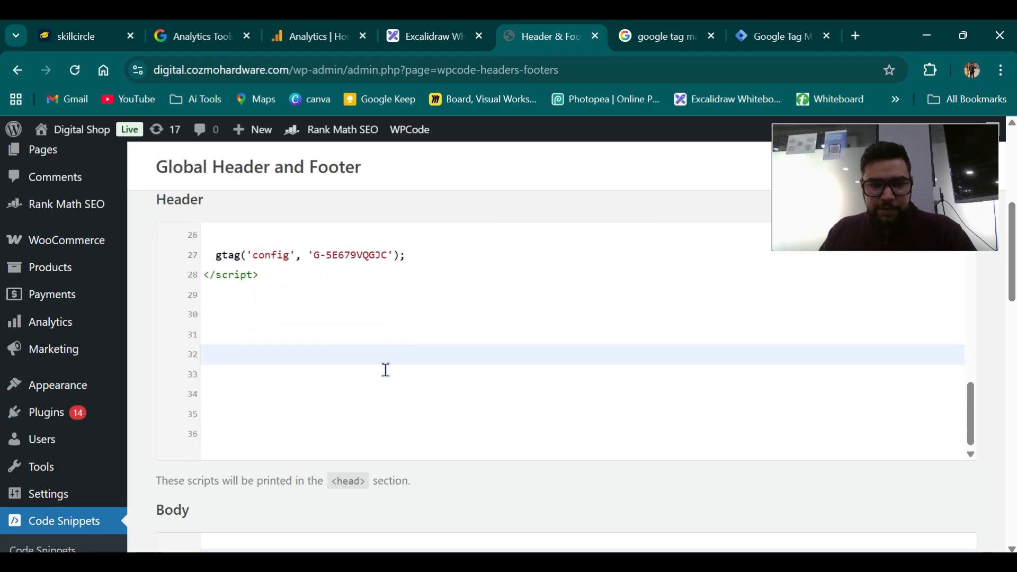
pyautogui.click(401, 340)
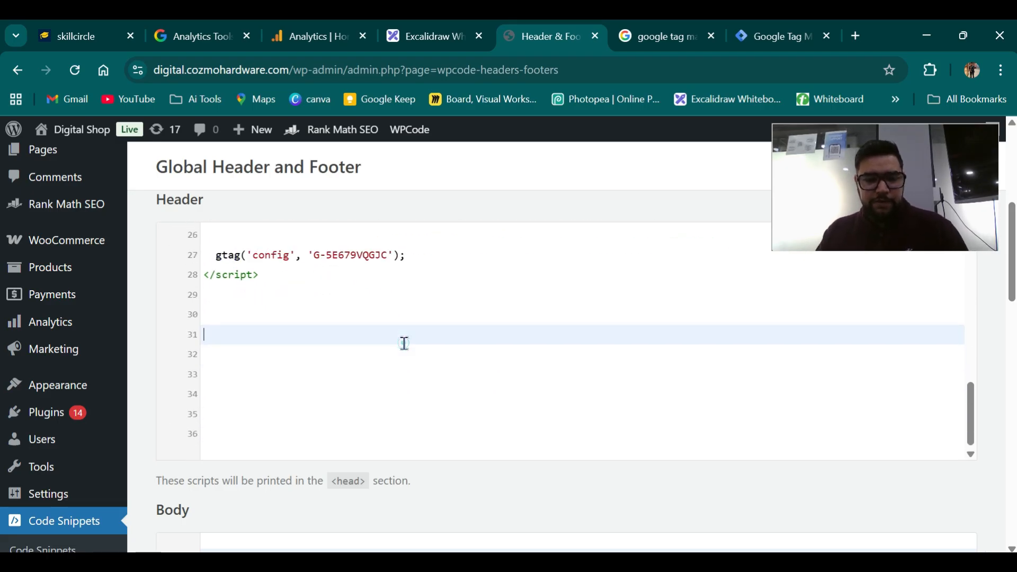
pyautogui.click(383, 352)
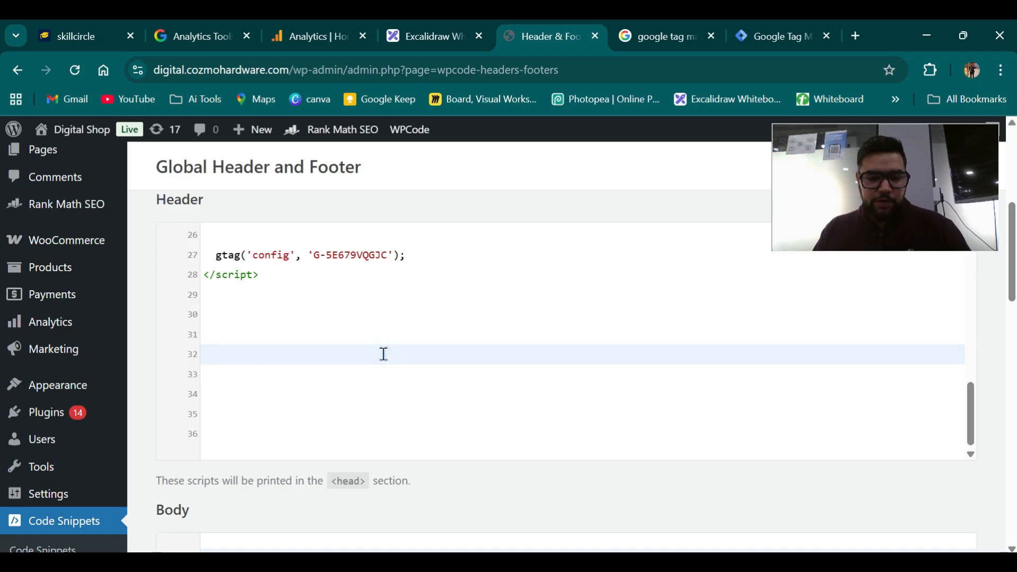
pyautogui.hotkey('ctrl', 'v')
pyautogui.scroll(-1, 450, 387)
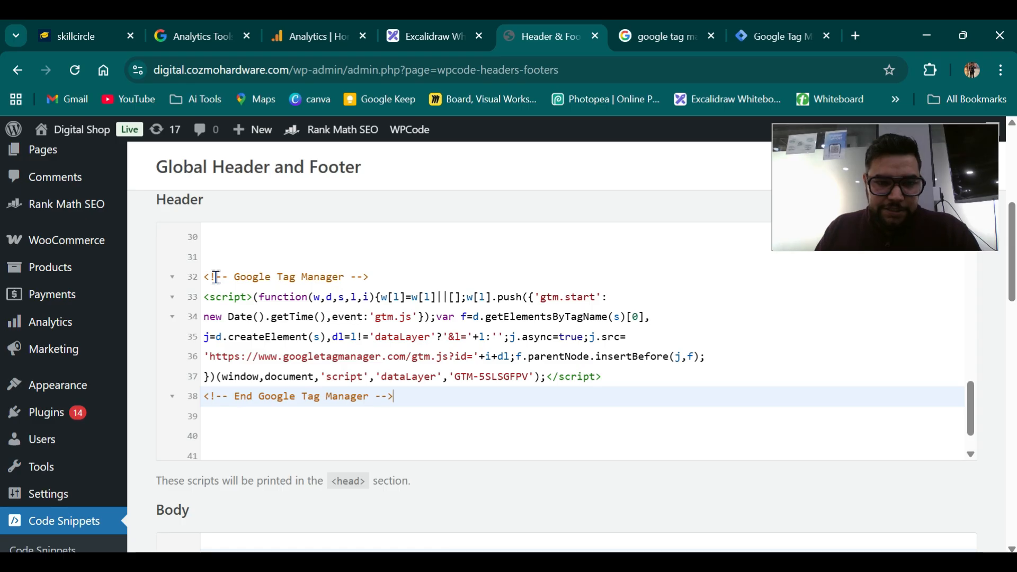
pyautogui.click(424, 371)
pyautogui.click(472, 395)
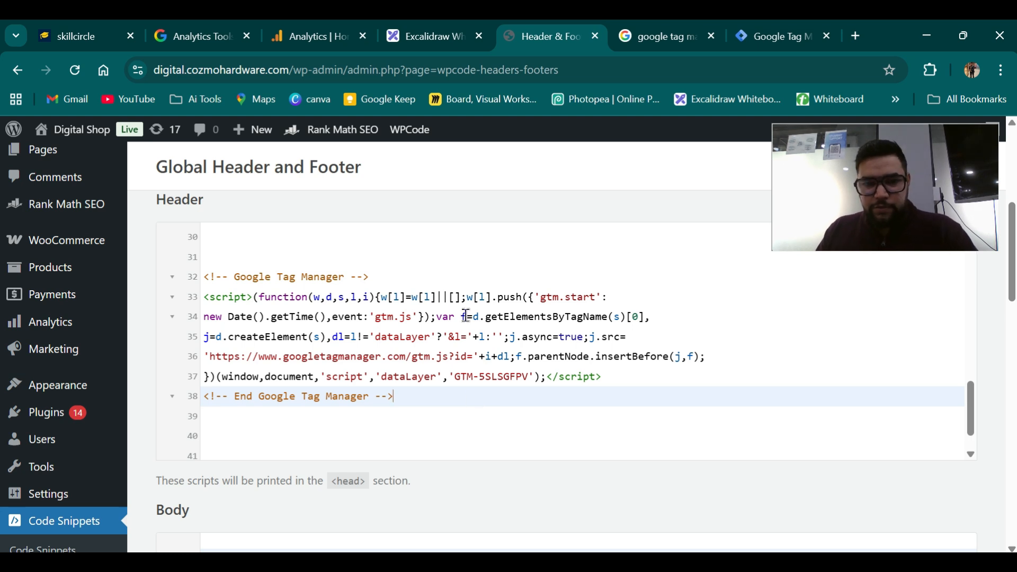
# Copy the noscript body snippet from Tag Manager and paste it into the Body code on the WPCode page.
pyautogui.click(776, 36)
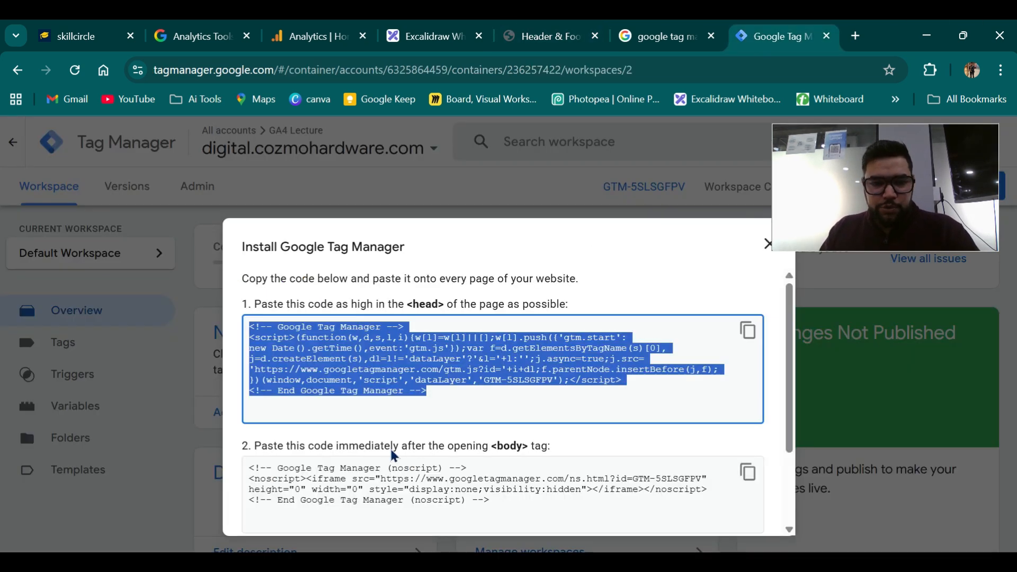
pyautogui.scroll(-2, 392, 454)
pyautogui.click(747, 366)
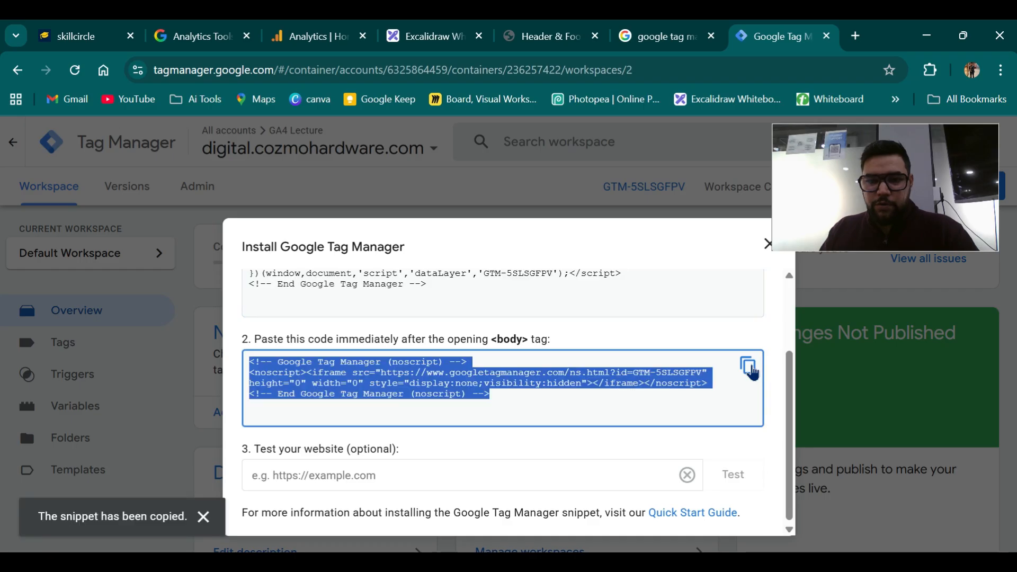
pyautogui.click(570, 35)
pyautogui.scroll(-4, 442, 450)
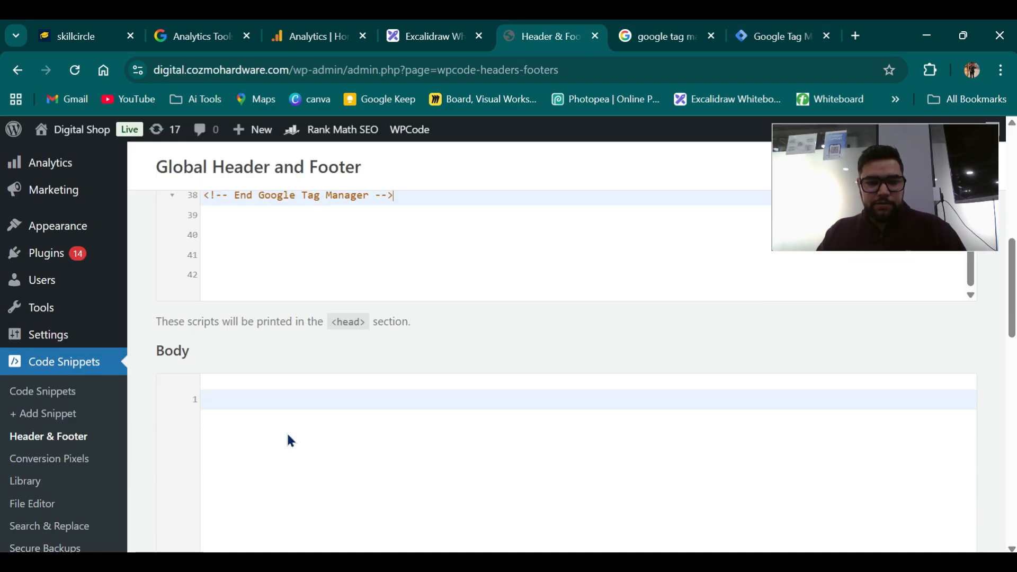
pyautogui.hotkey('ctrl', 'v')
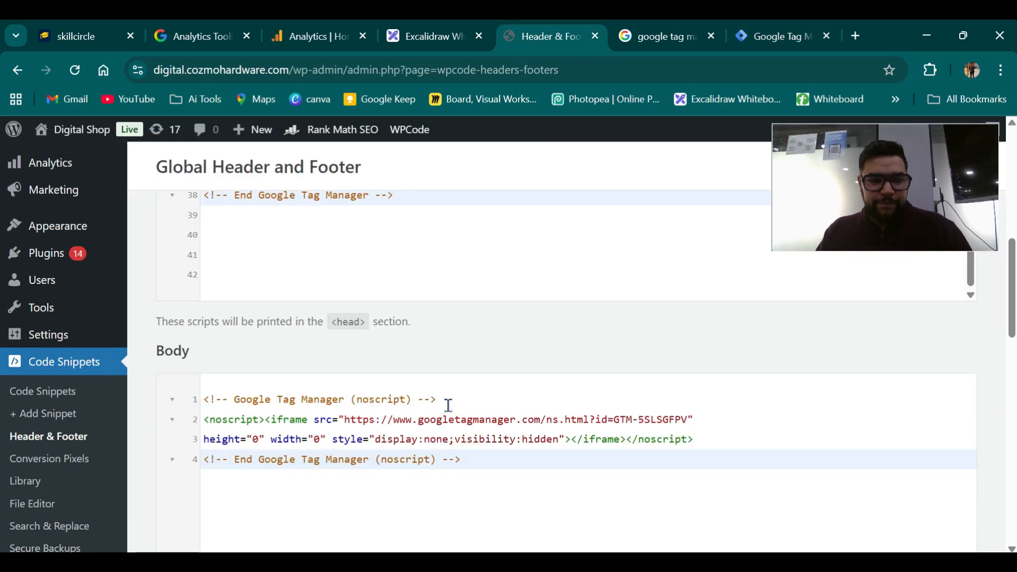
# Save the WPCode header and body changes and return to the Install Google Tag Manager dialog.
pyautogui.scroll(-2, 447, 404)
pyautogui.scroll(5, 473, 410)
pyautogui.scroll(15, 550, 238)
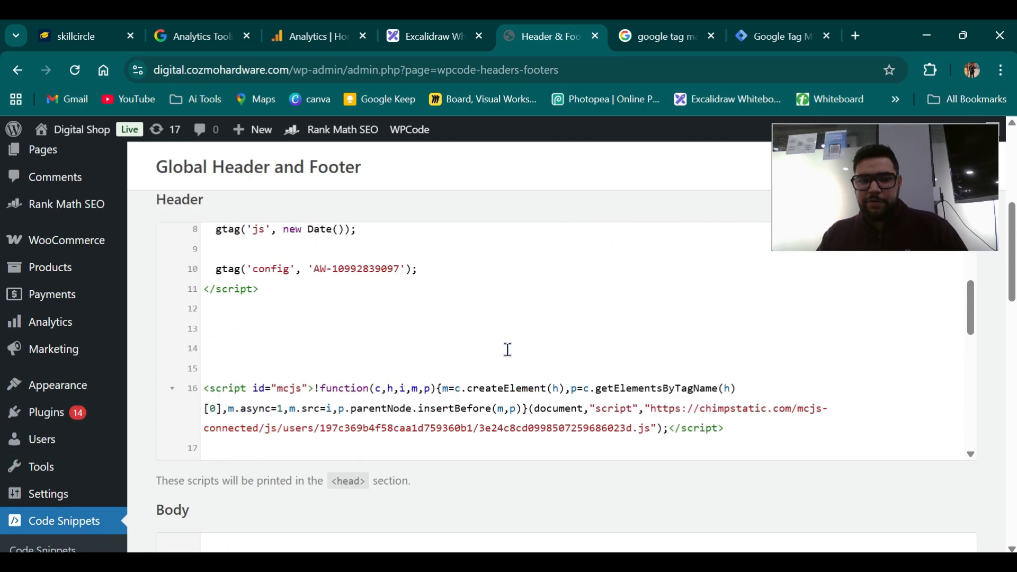
pyautogui.scroll(6, 758, 269)
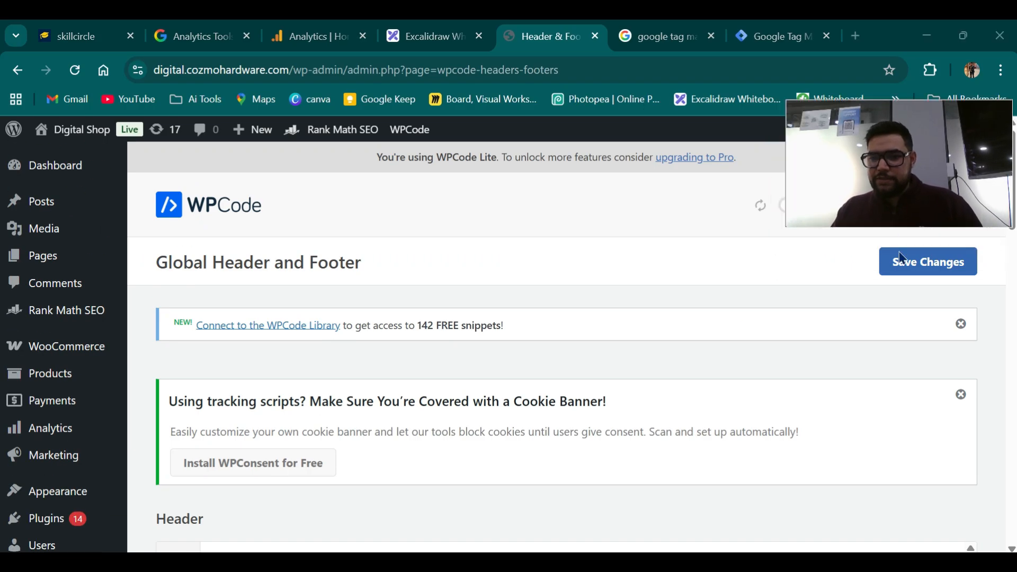
pyautogui.click(904, 280)
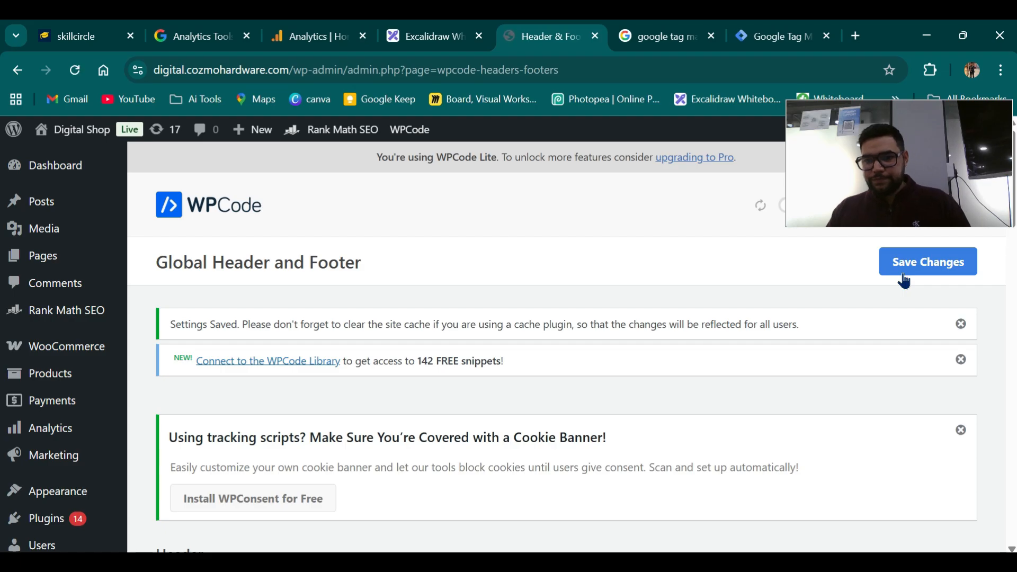
pyautogui.scroll(-4, 430, 256)
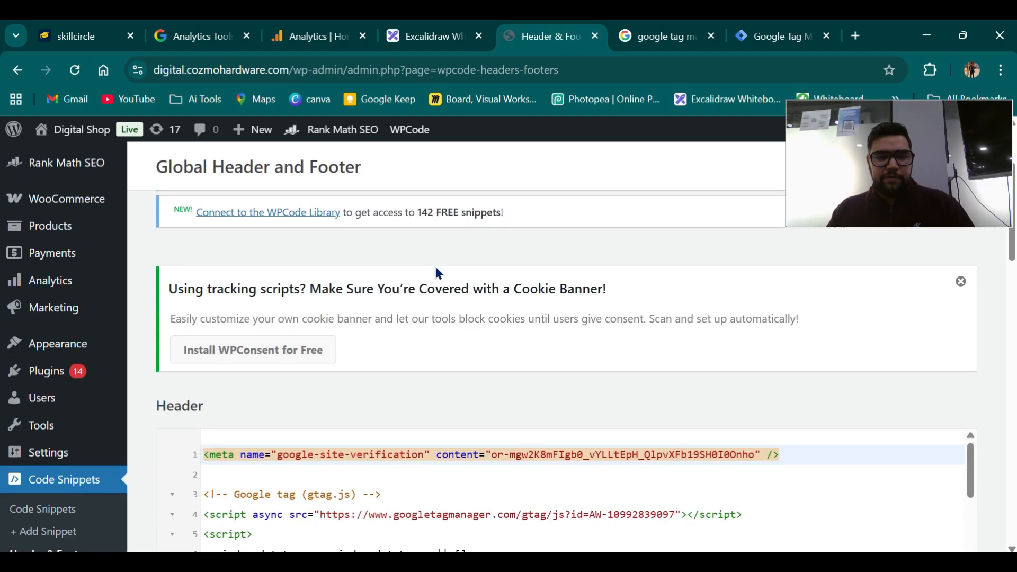
pyautogui.click(779, 37)
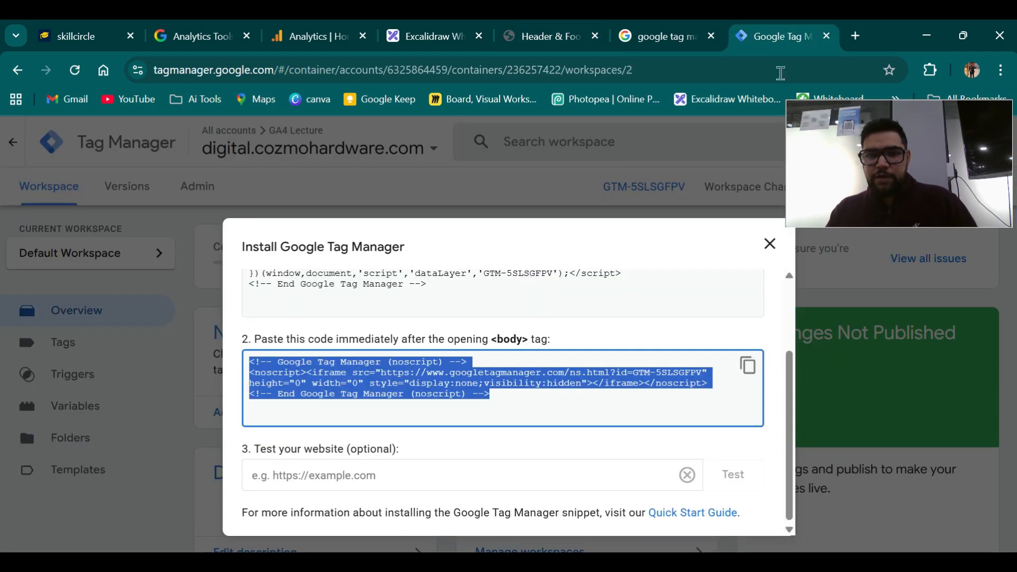
pyautogui.click(401, 472)
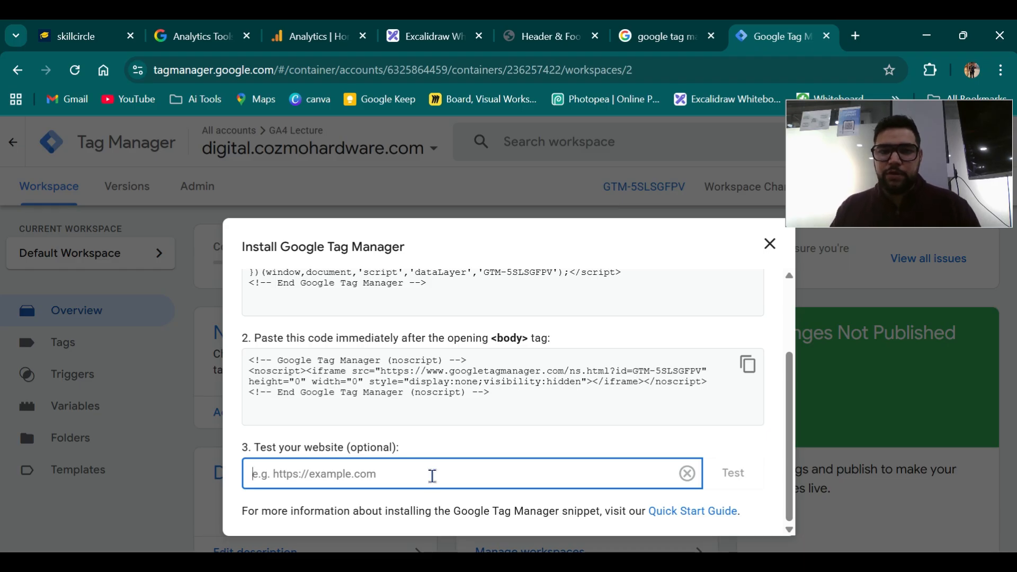
pyautogui.click(550, 31)
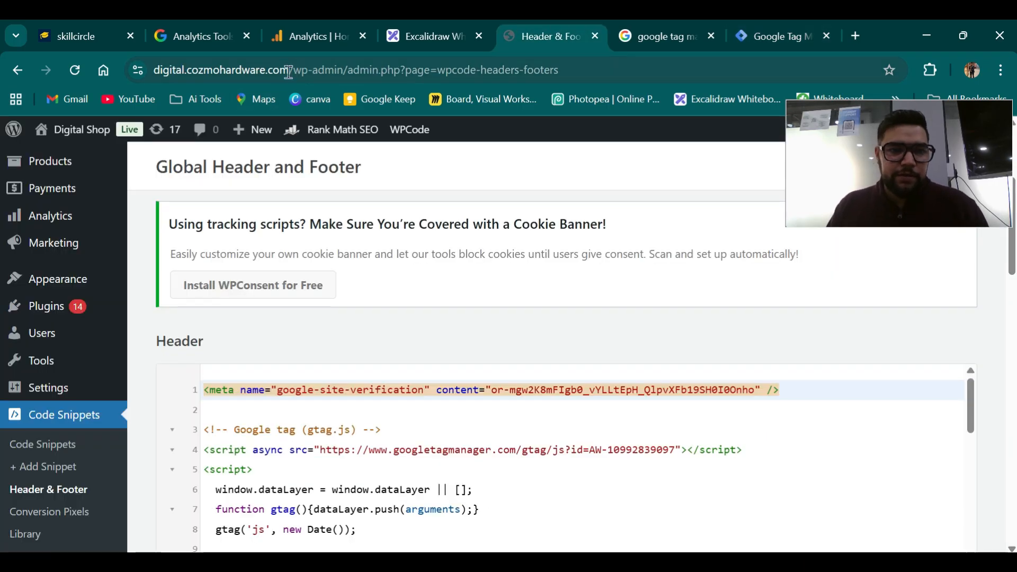
pyautogui.moveTo(289, 72); pyautogui.dragTo(143, 78)
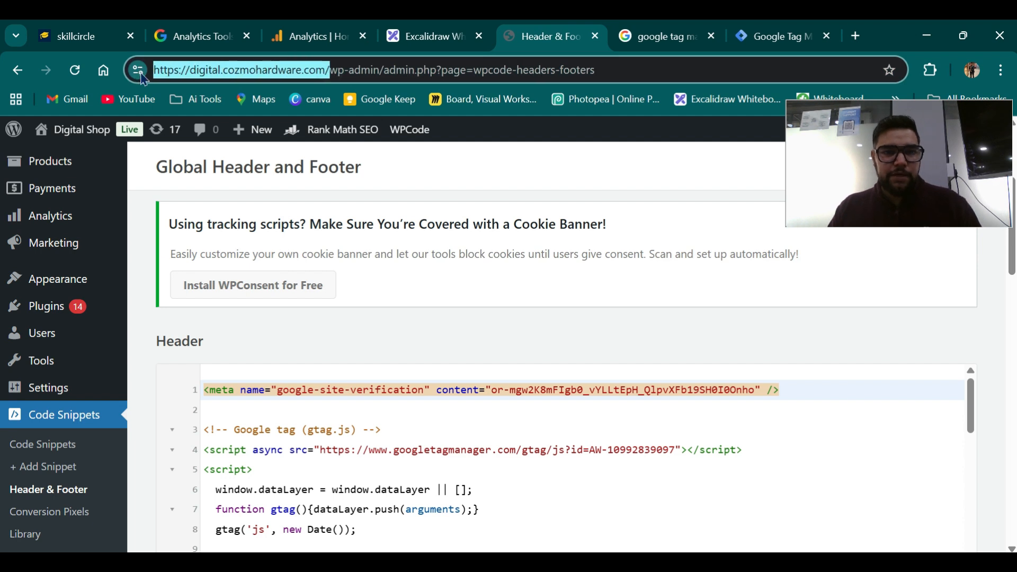
pyautogui.click(774, 35)
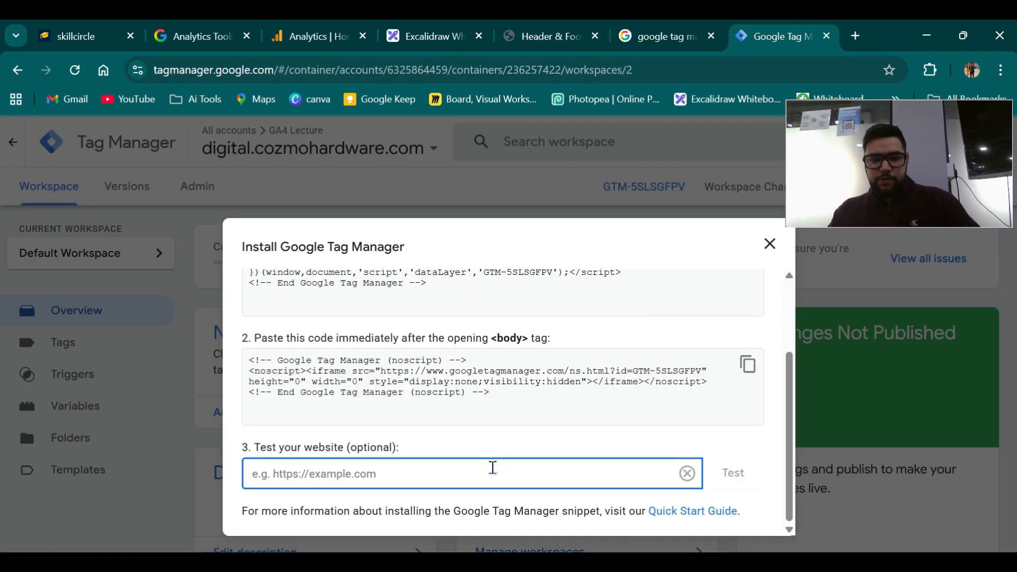
pyautogui.scroll(2, 493, 468)
pyautogui.scroll(-2, 548, 379)
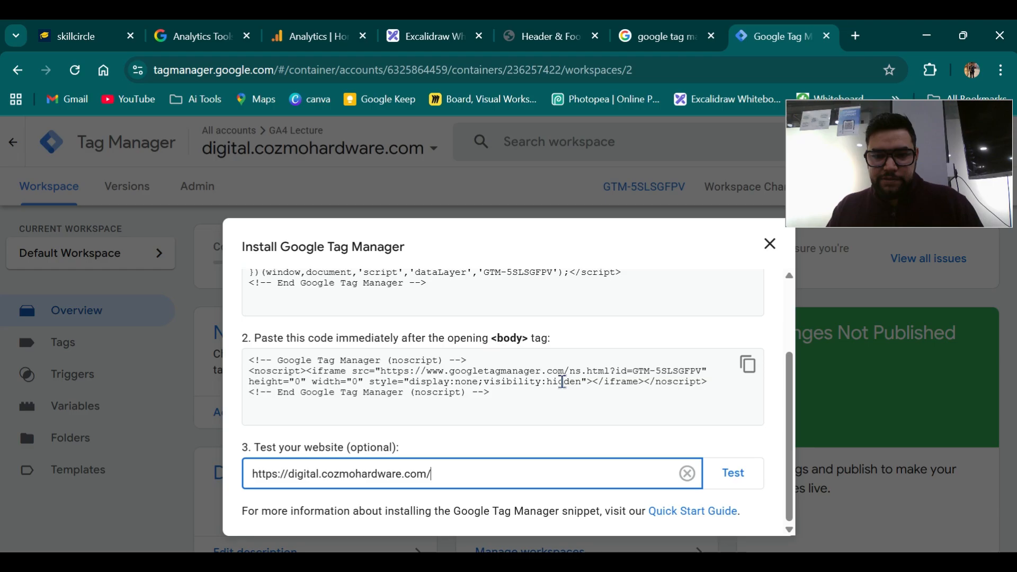
# Run the installation test for the entered website and close the Install Google Tag Manager dialog.
pyautogui.click(740, 490)
pyautogui.scroll(-2, 643, 440)
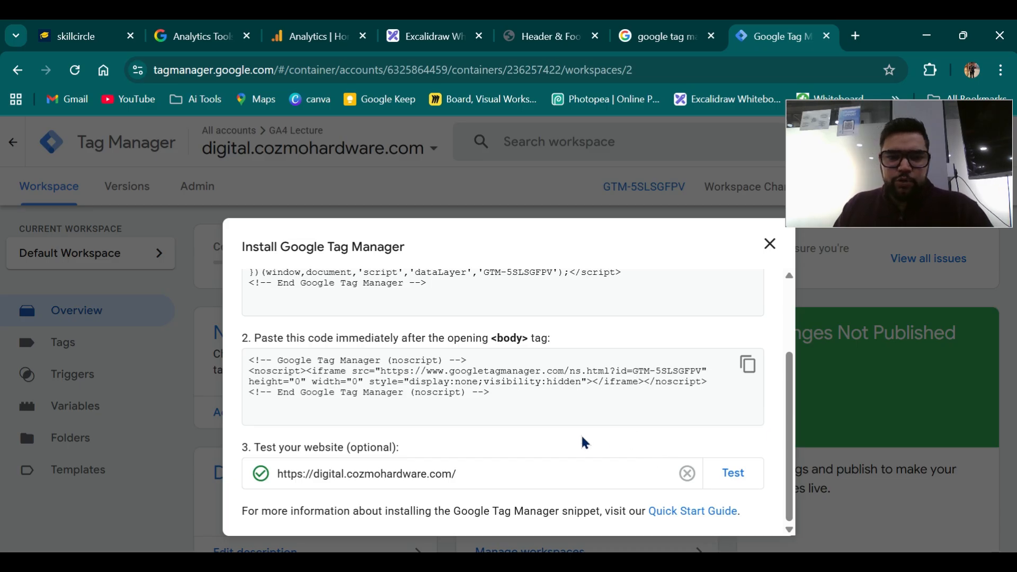
pyautogui.scroll(2, 581, 443)
pyautogui.click(770, 244)
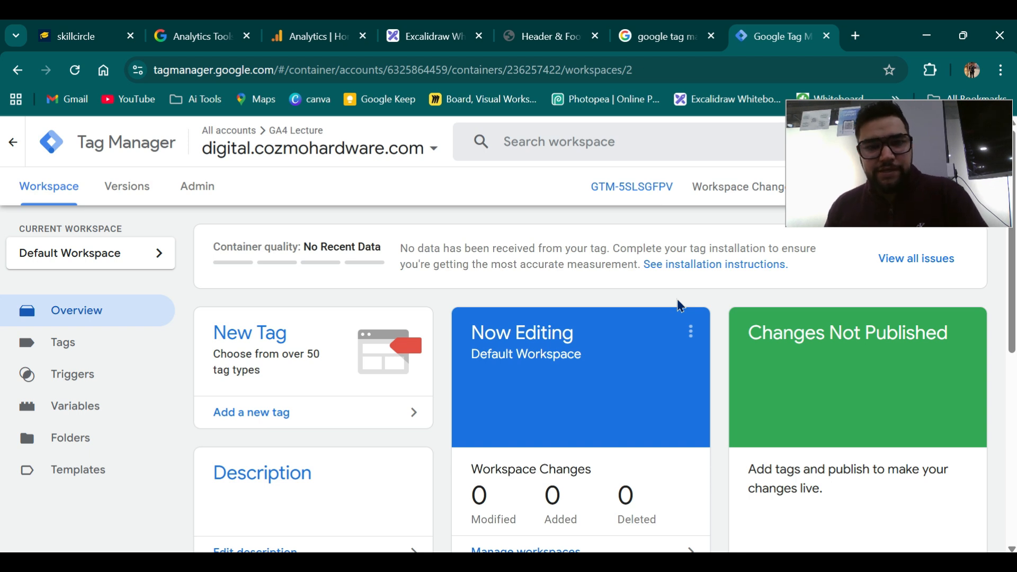
# Switch to Google Analytics and open the web stream details of GA4 Lecture Stream from the property's data stream settings.
pyautogui.click(454, 35)
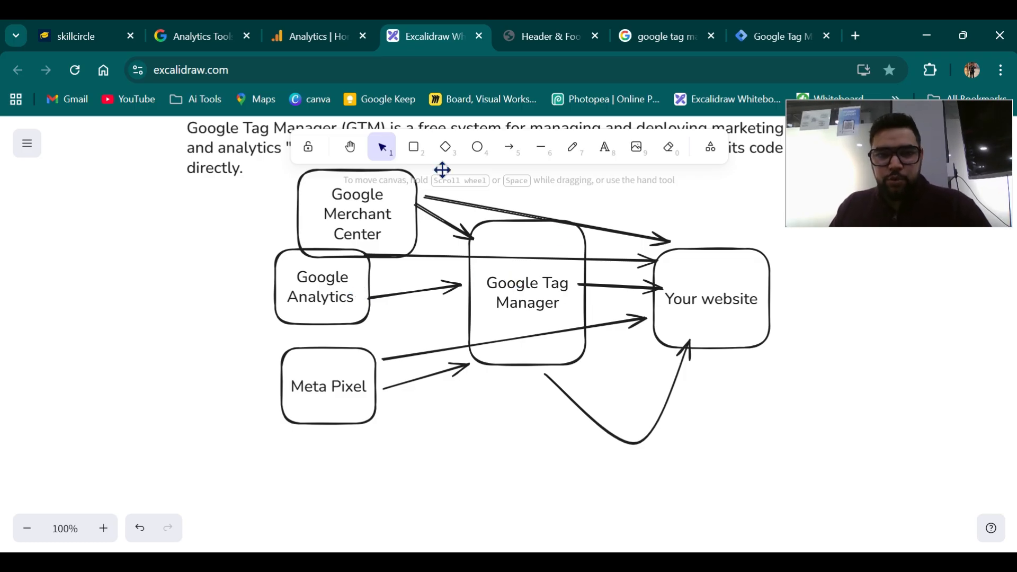
pyautogui.click(308, 32)
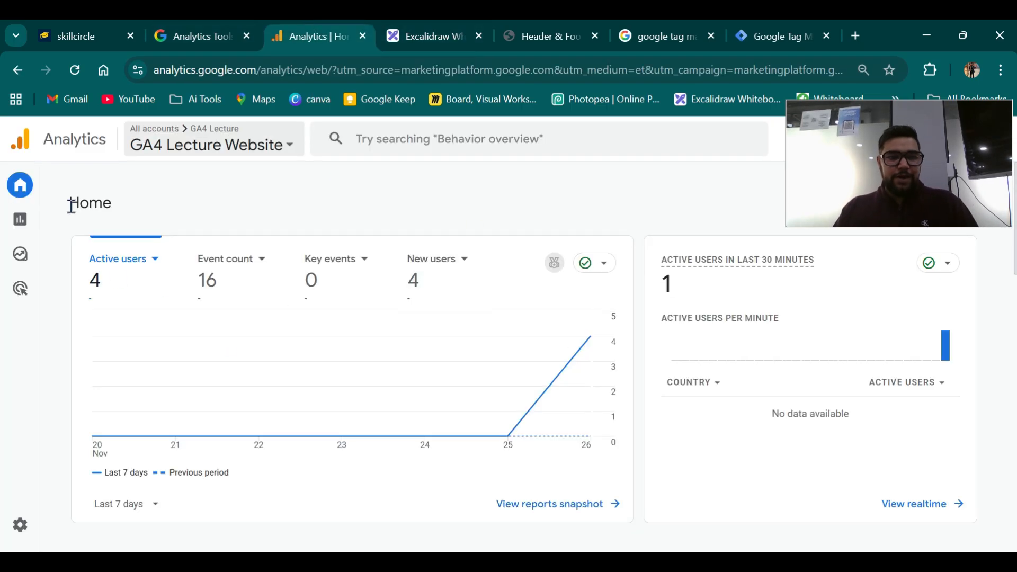
pyautogui.moveTo(39, 218)
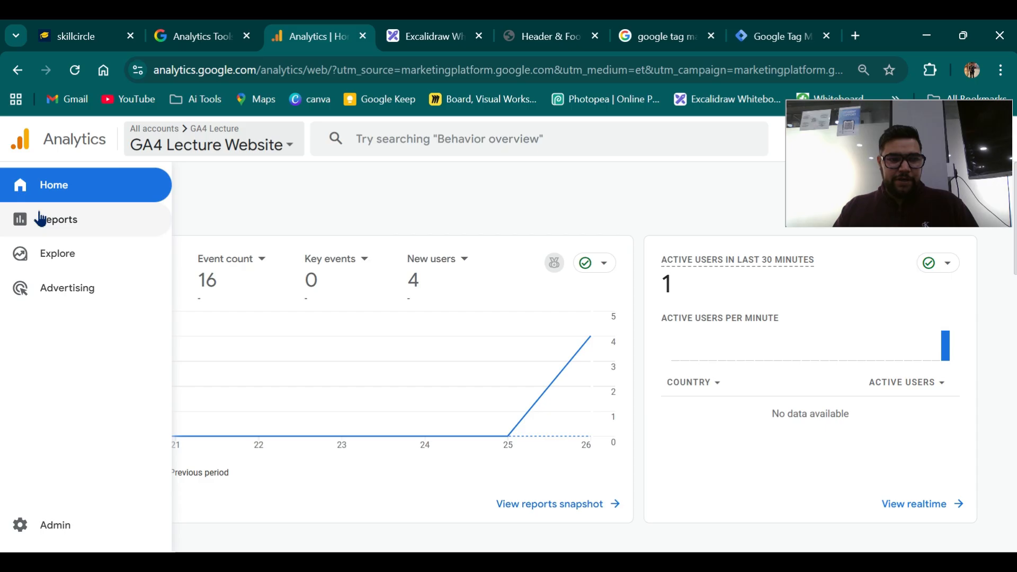
pyautogui.click(40, 541)
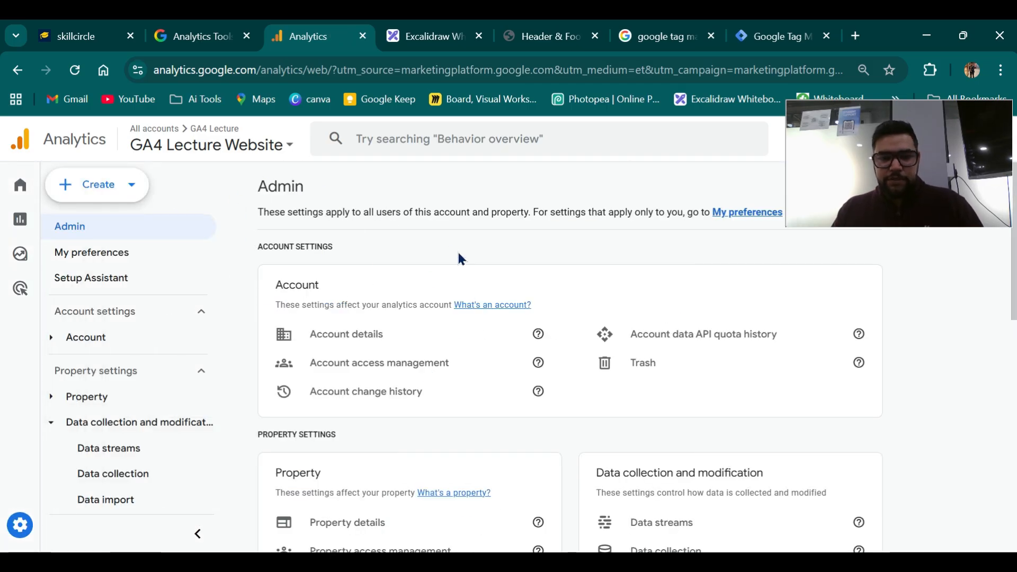
pyautogui.scroll(-3, 426, 257)
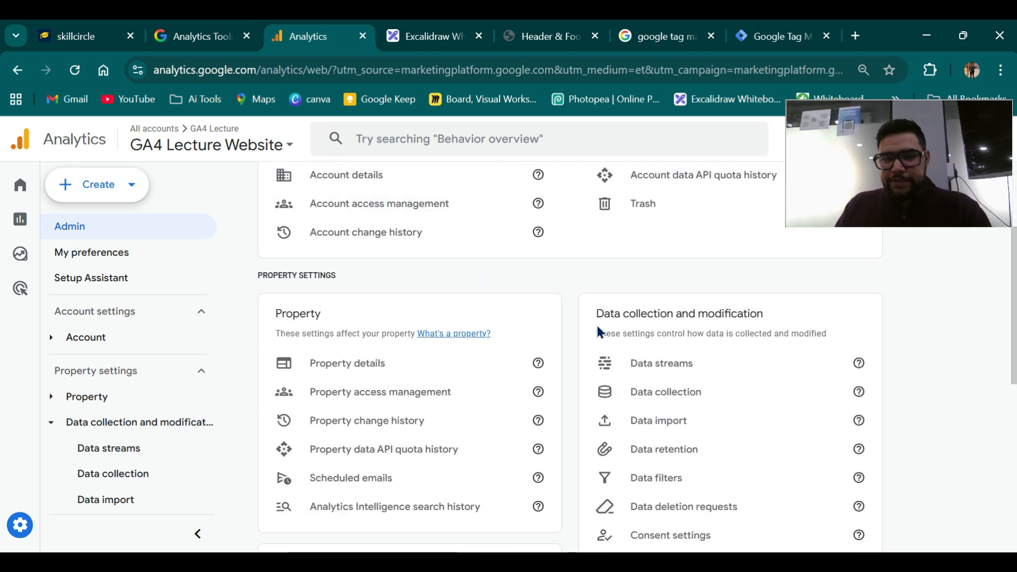
pyautogui.moveTo(598, 314); pyautogui.dragTo(771, 315)
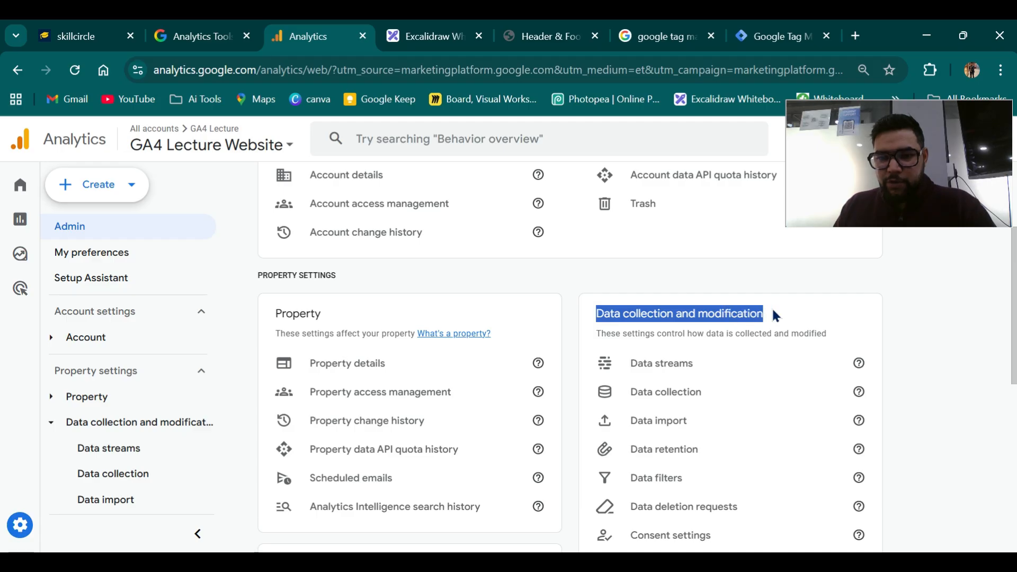
pyautogui.click(760, 306)
pyautogui.scroll(-1, 742, 305)
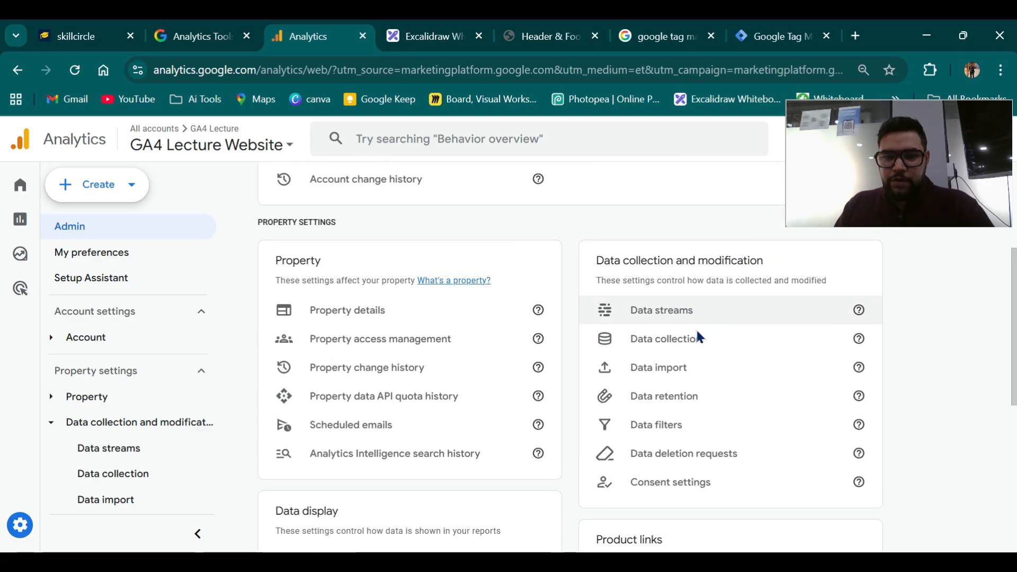
pyautogui.click(673, 318)
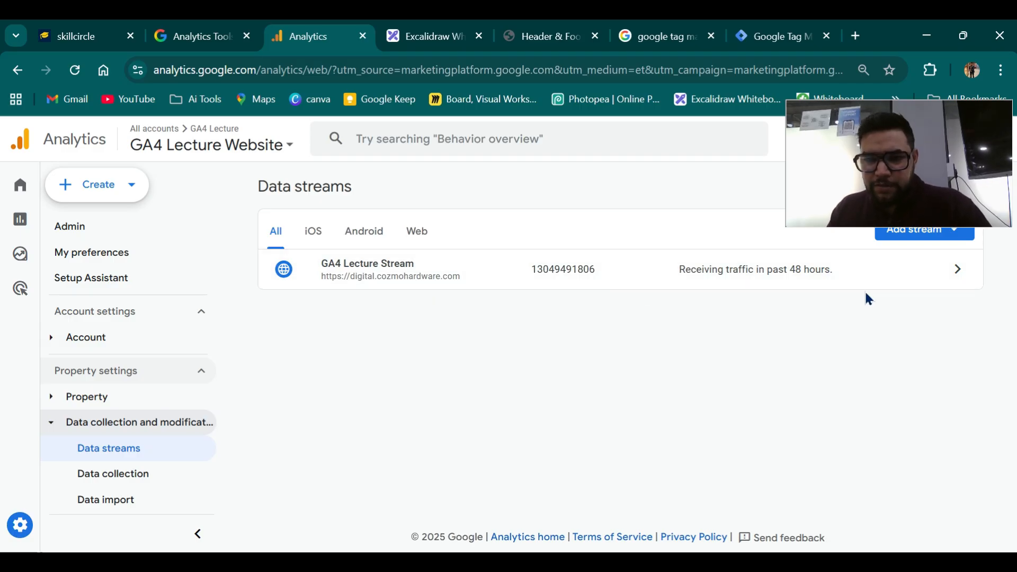
pyautogui.click(856, 271)
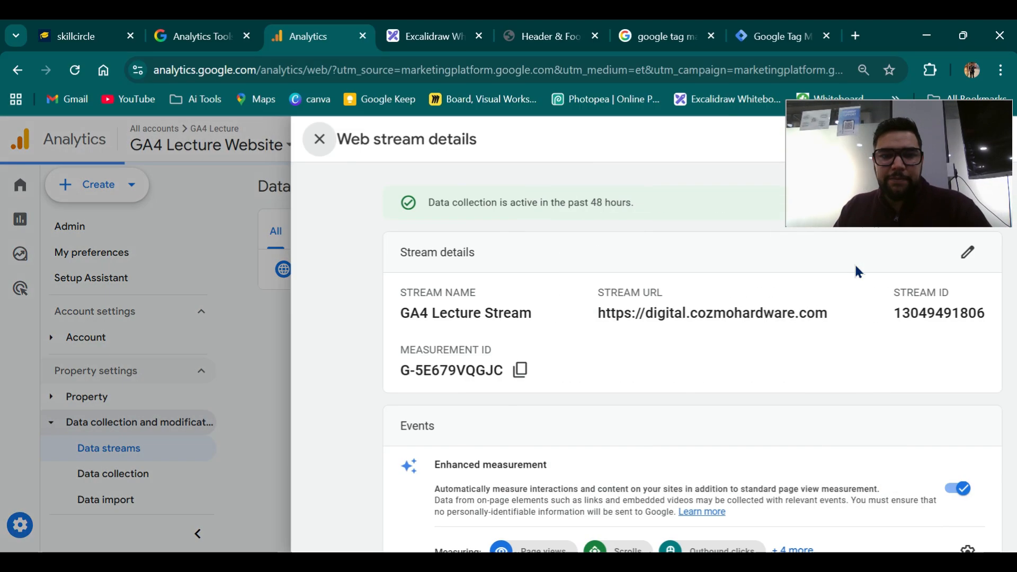
pyautogui.scroll(-2, 342, 337)
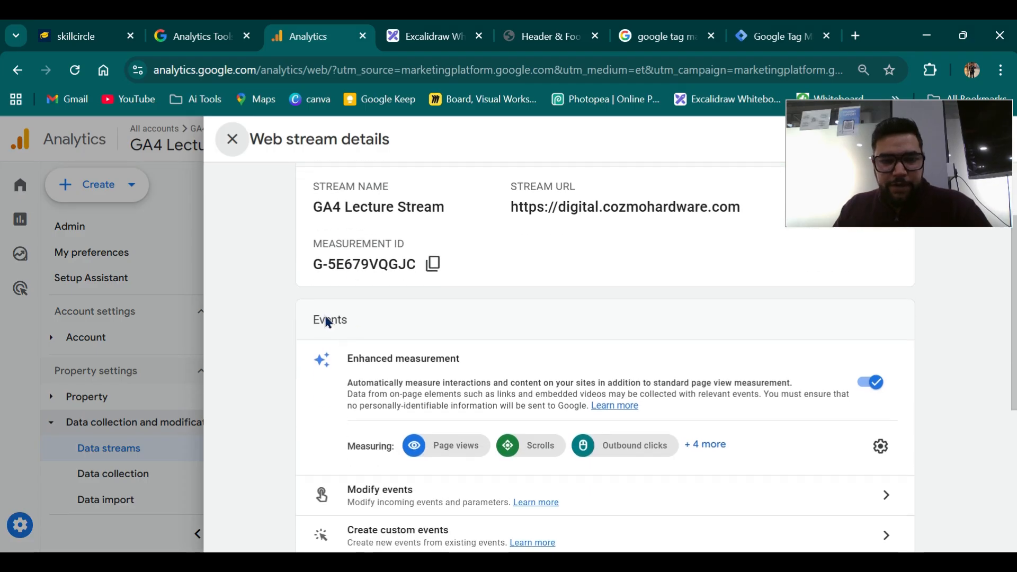
# Copy the stream's measurement ID, check the Measurement Id note on the Excalidraw board, and return to Google Tag Manager.
pyautogui.click(428, 276)
pyautogui.click(427, 36)
pyautogui.scroll(9, 385, 319)
pyautogui.doubleClick(274, 358)
pyautogui.tripleClick(275, 356)
pyautogui.click(339, 356)
pyautogui.tripleClick(351, 356)
pyautogui.click(350, 355)
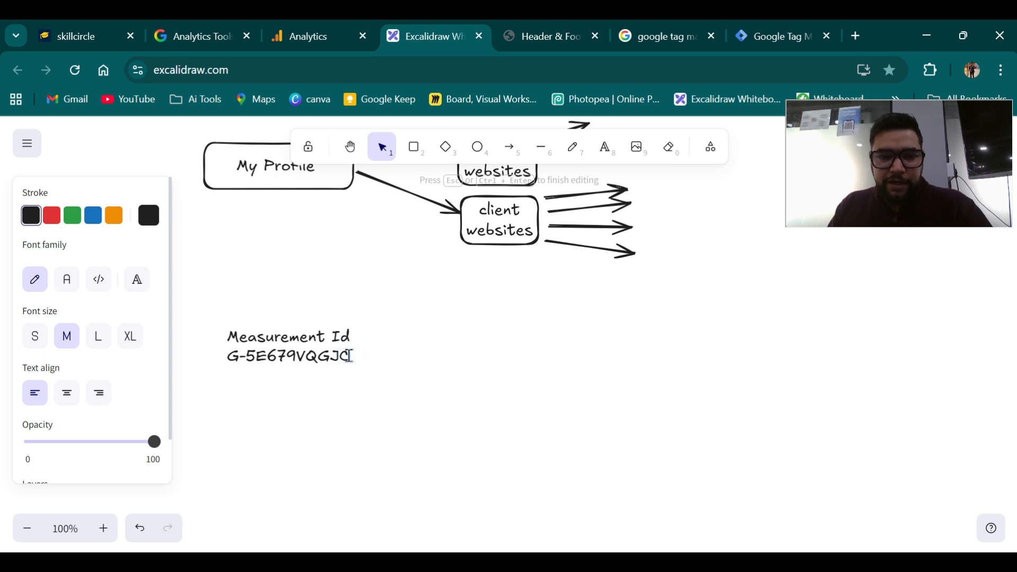
pyautogui.click(300, 29)
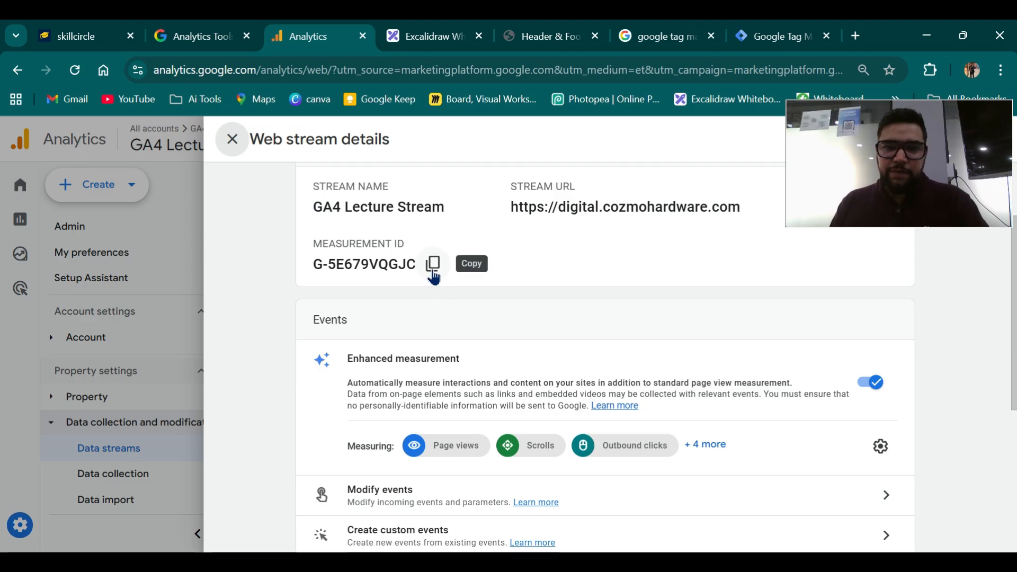
pyautogui.click(768, 33)
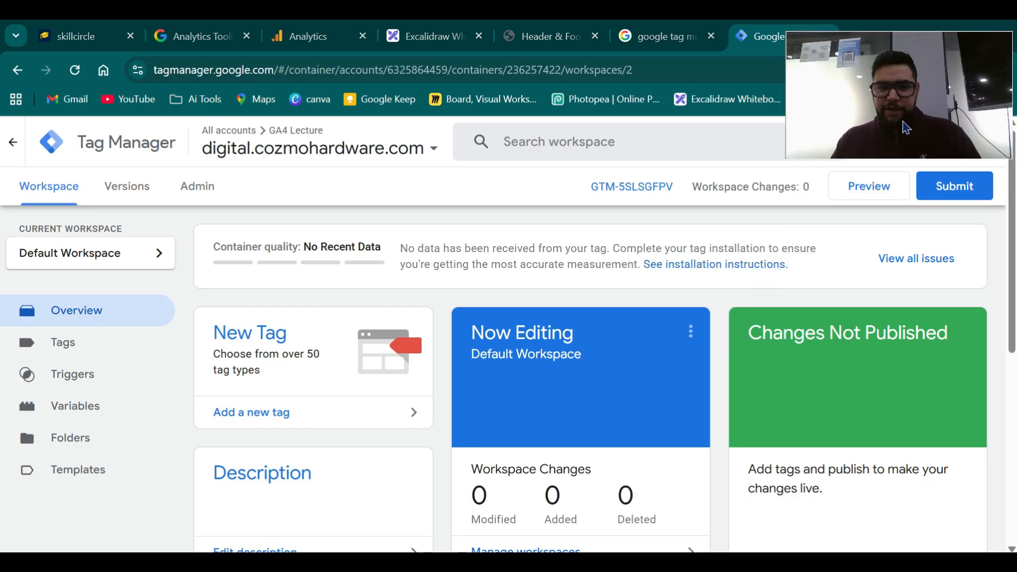
pyautogui.click(957, 194)
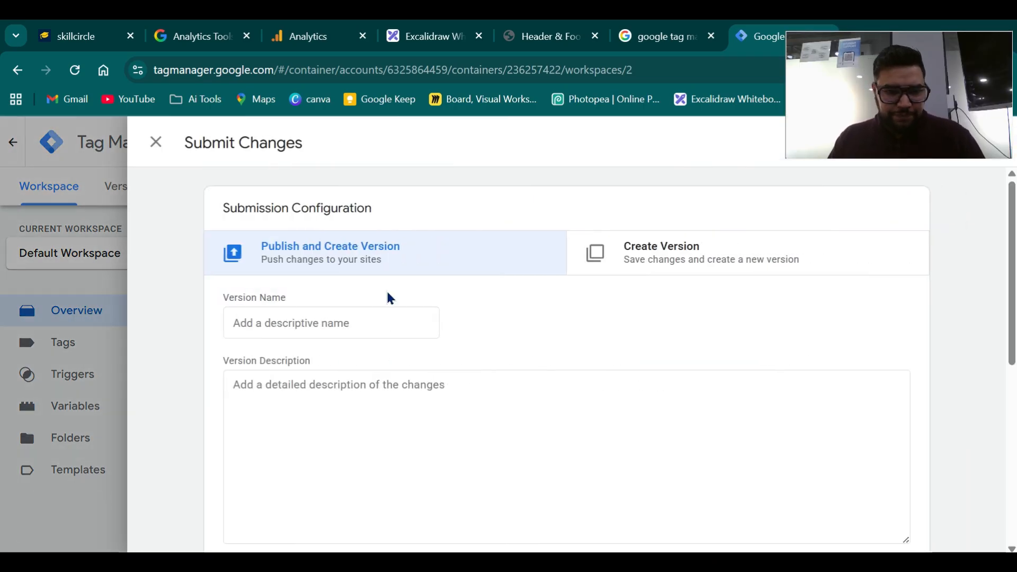
pyautogui.scroll(-5, 352, 320)
pyautogui.scroll(5, 274, 234)
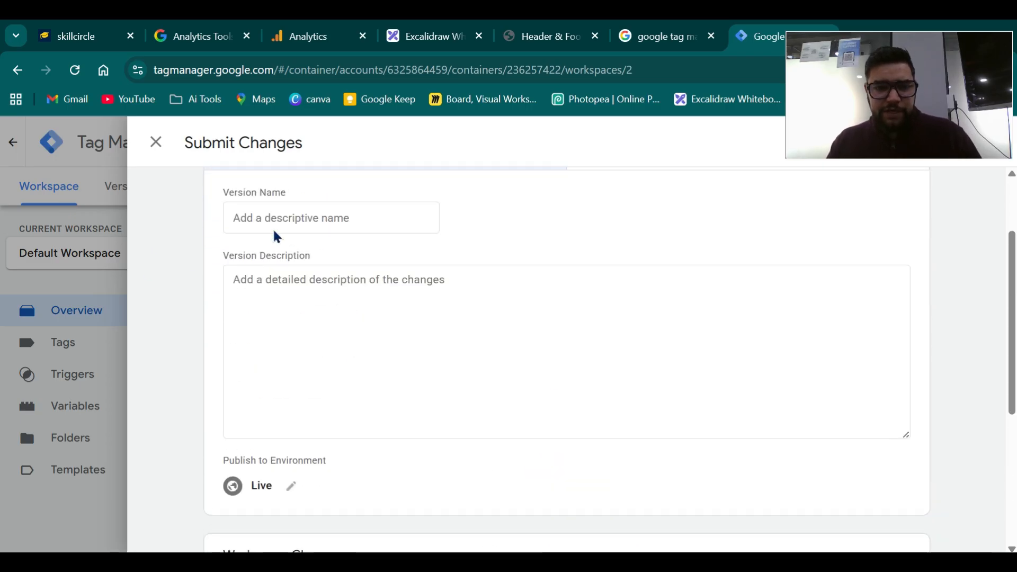
pyautogui.click(153, 143)
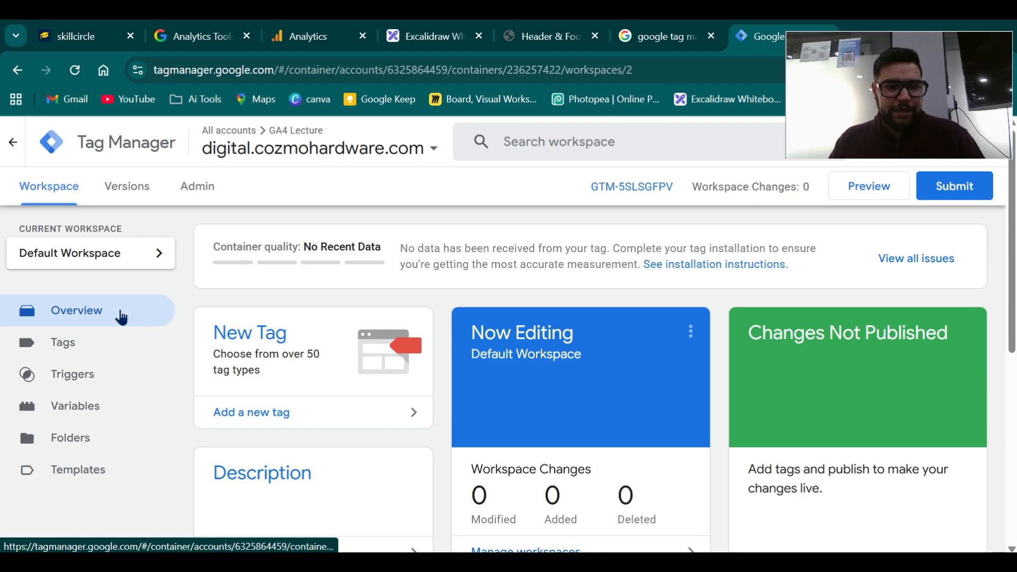
# Create a new tag in the container and name it GA4 Tag.
pyautogui.click(115, 348)
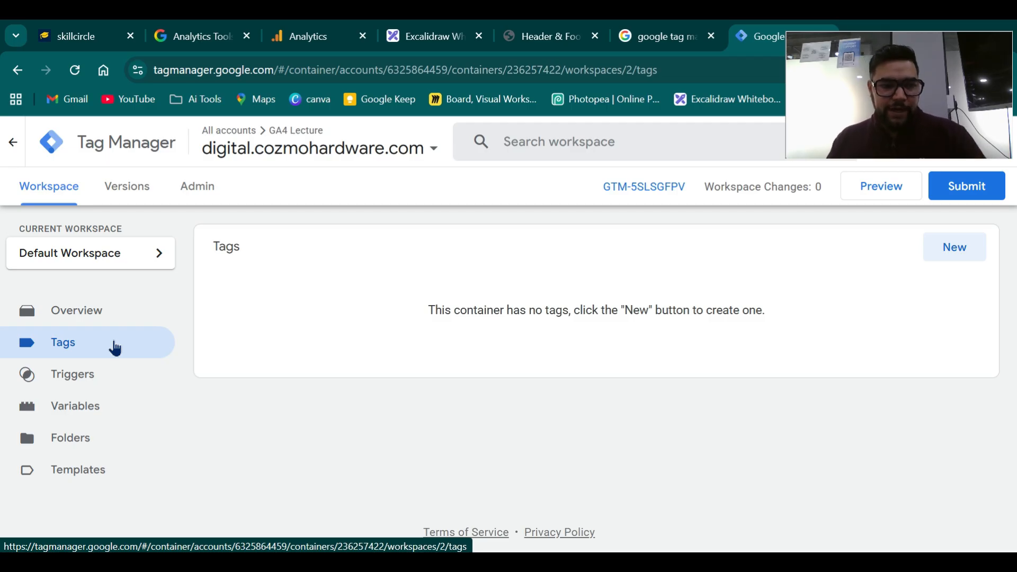
pyautogui.click(949, 258)
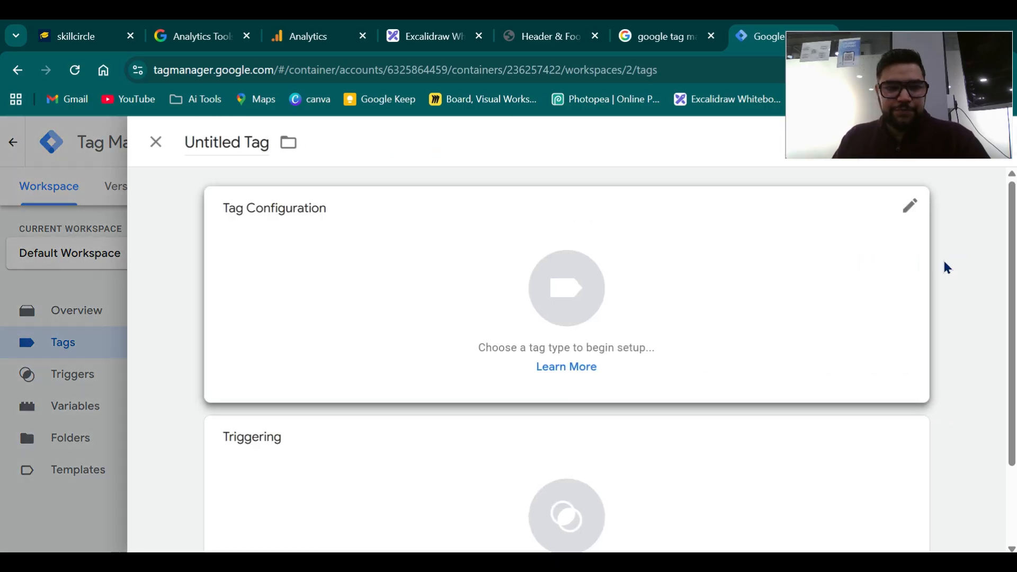
pyautogui.click(241, 144)
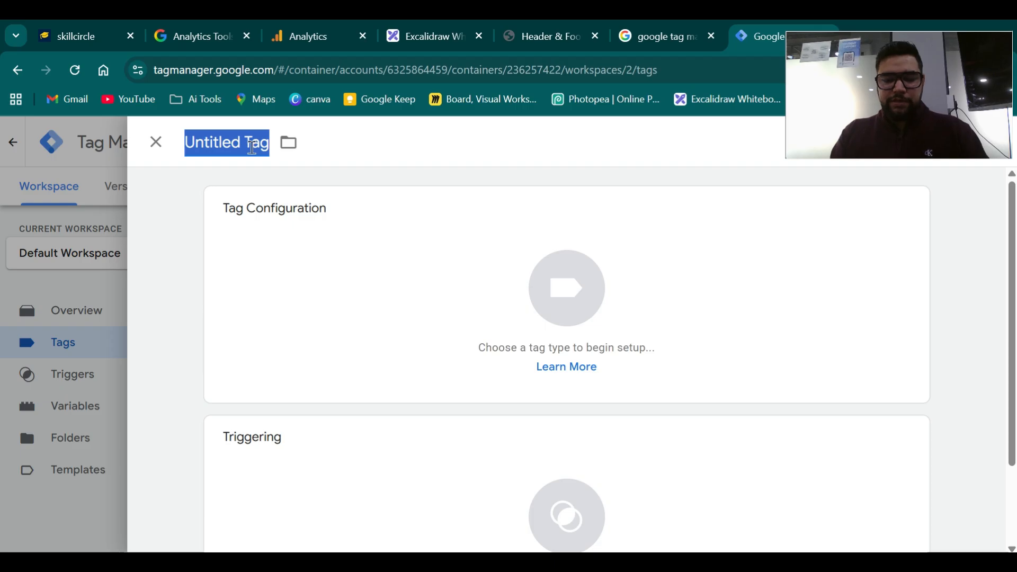
pyautogui.write('GA4 Tag')
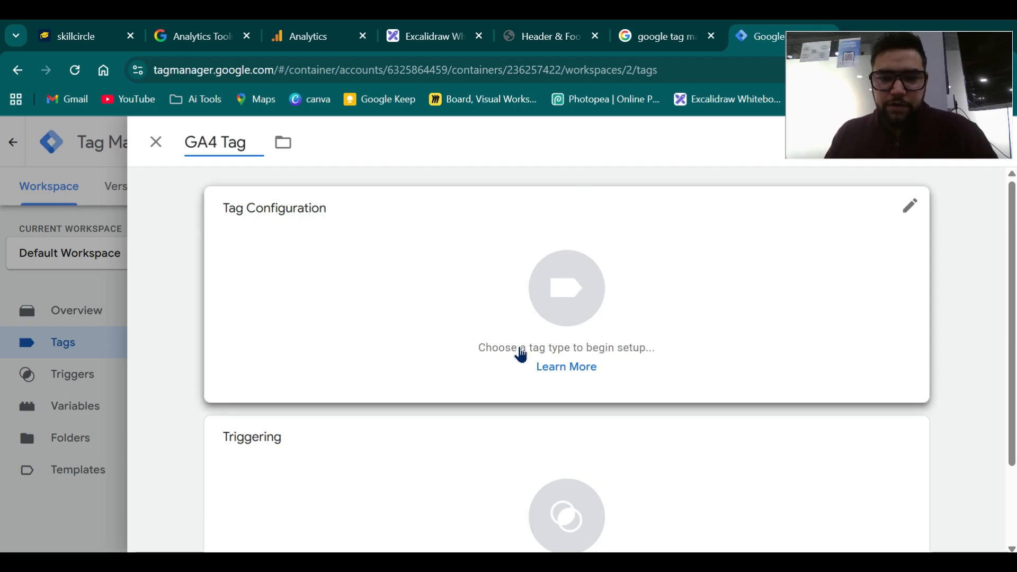
# Browse the available tag types for GA4 Tag's configuration and choose the Google Analytics category.
pyautogui.click(909, 204)
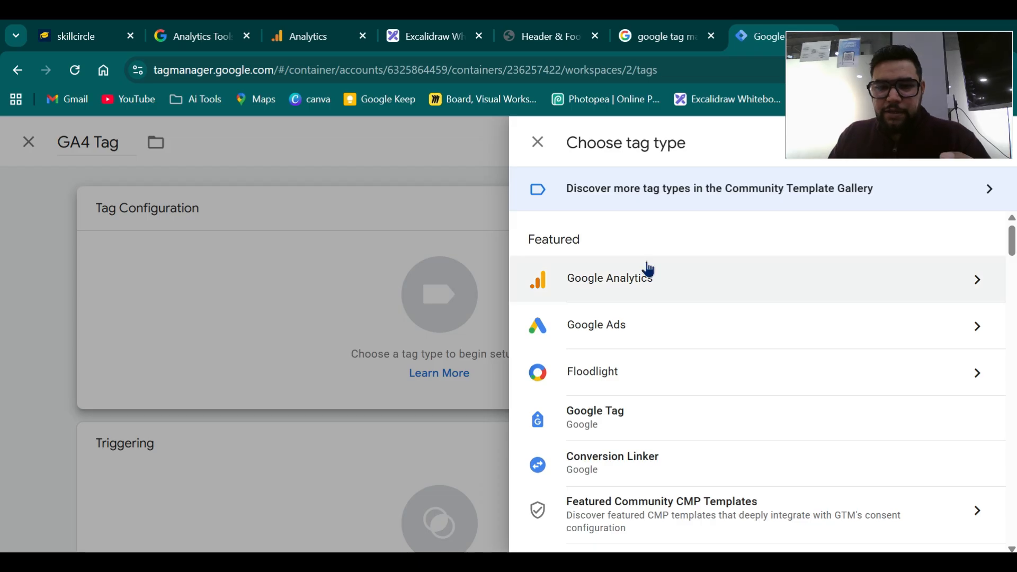
pyautogui.scroll(-9, 676, 279)
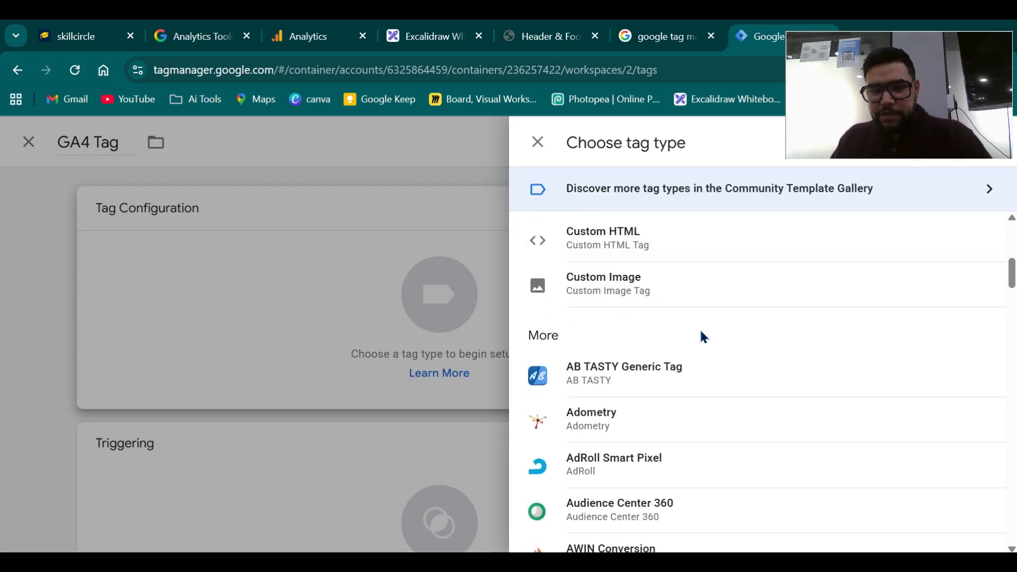
pyautogui.scroll(-15, 702, 338)
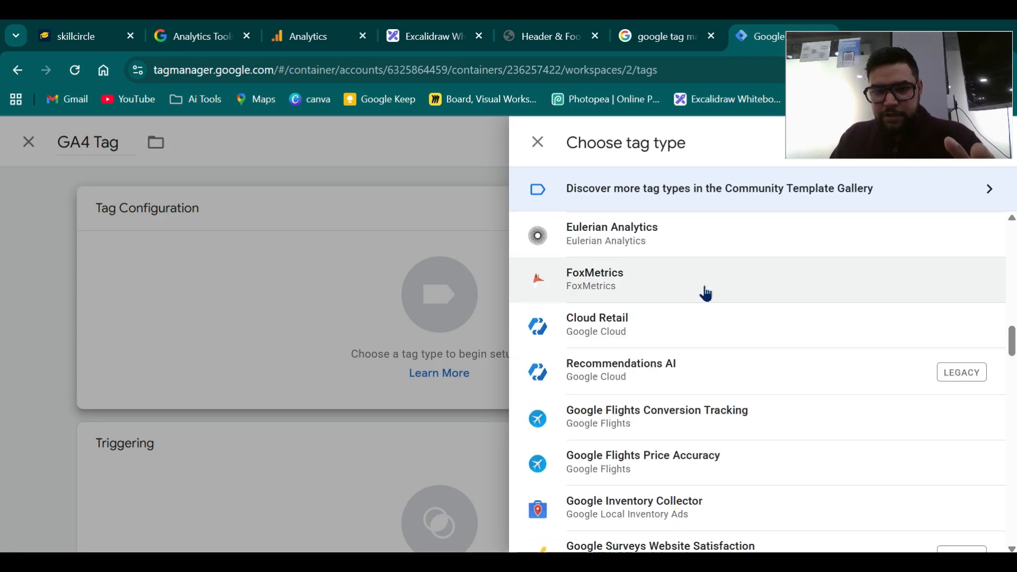
pyautogui.scroll(-15, 699, 329)
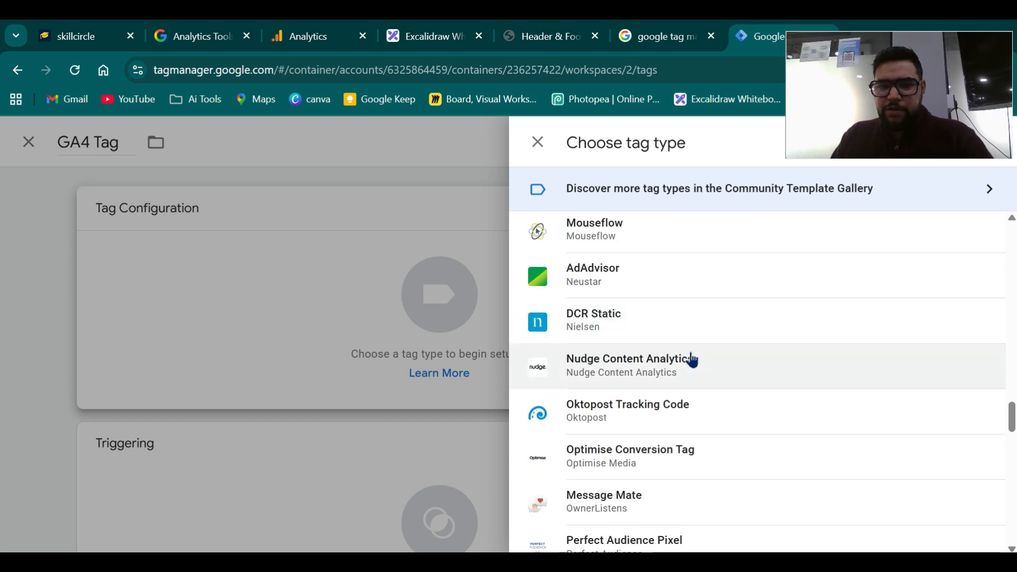
pyautogui.scroll(-15, 702, 381)
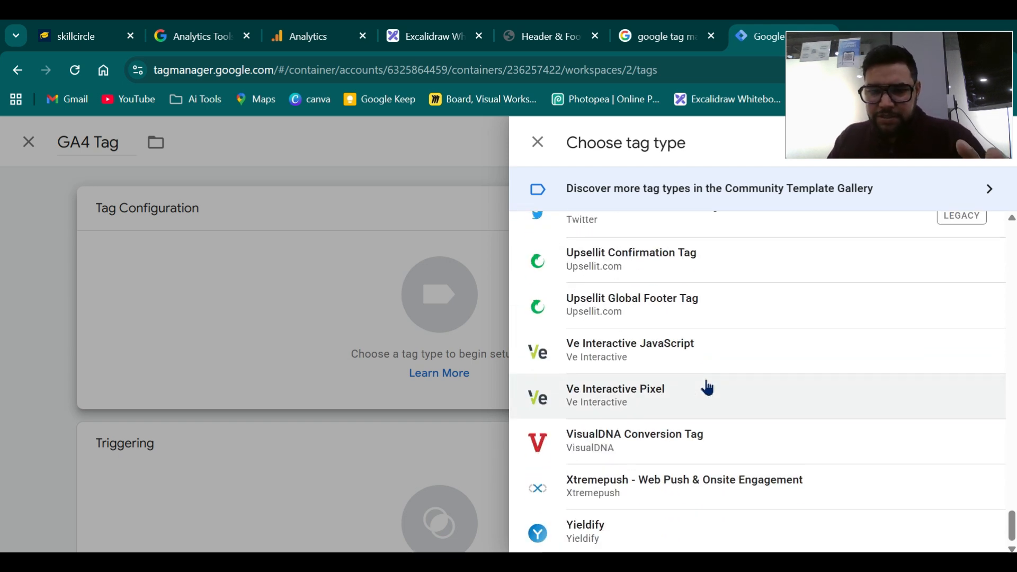
pyautogui.scroll(20, 737, 491)
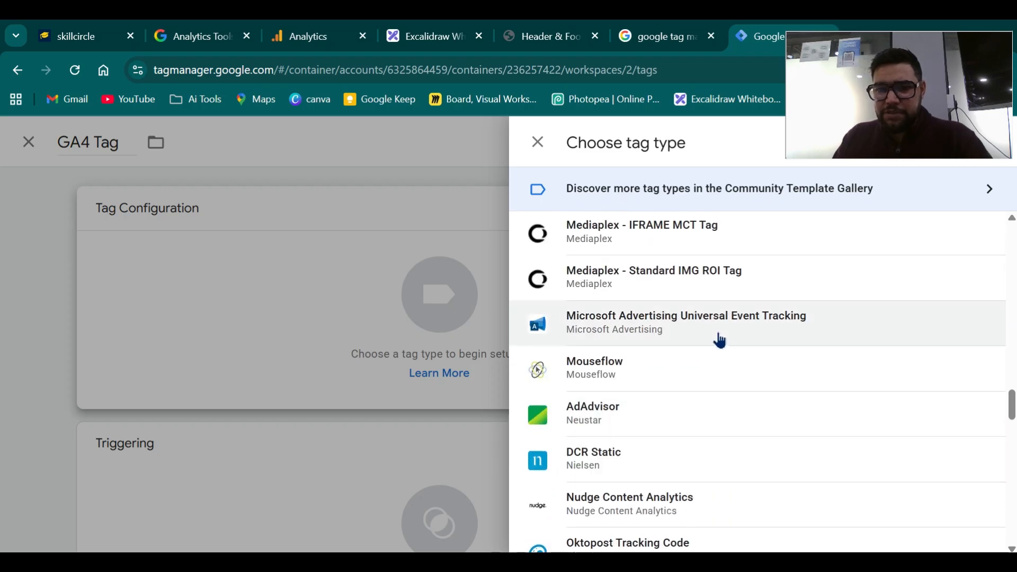
pyautogui.scroll(20, 716, 322)
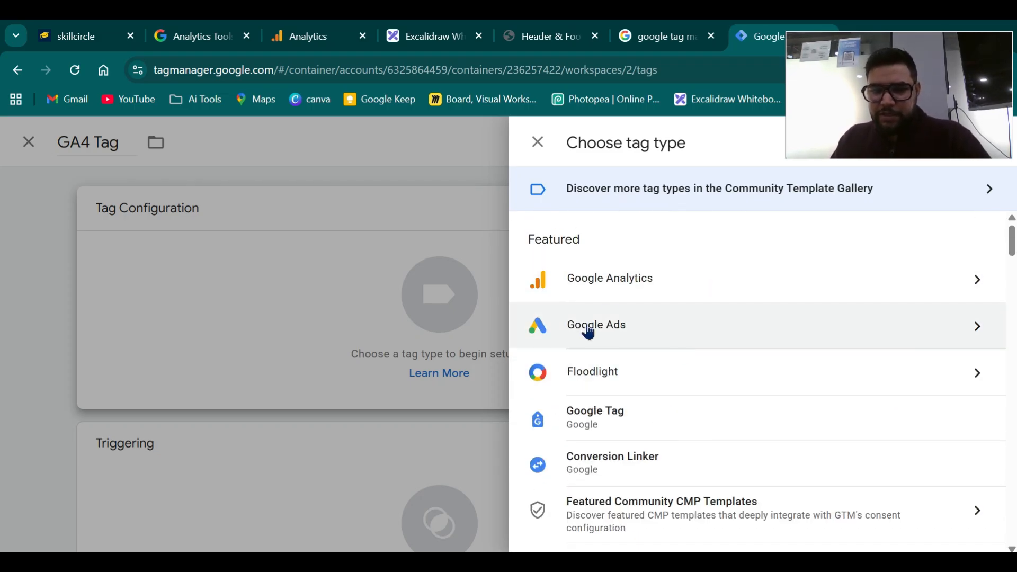
pyautogui.click(628, 283)
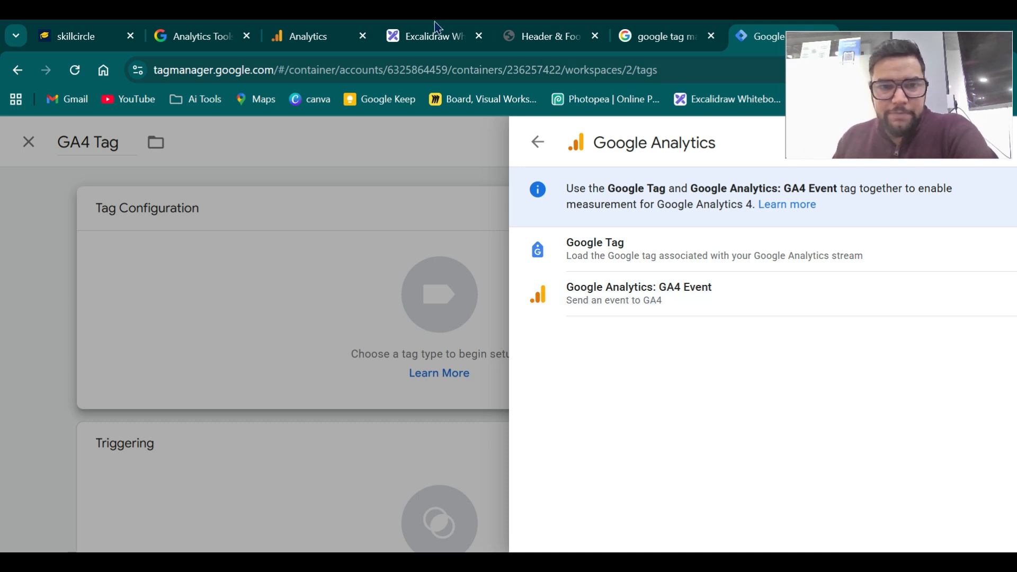
# Switch to the Excalidraw board and draw two small stacked rectangles with a larger rectangle beside them on an empty area.
pyautogui.click(424, 35)
pyautogui.scroll(10, 335, 381)
pyautogui.scroll(-10, 335, 382)
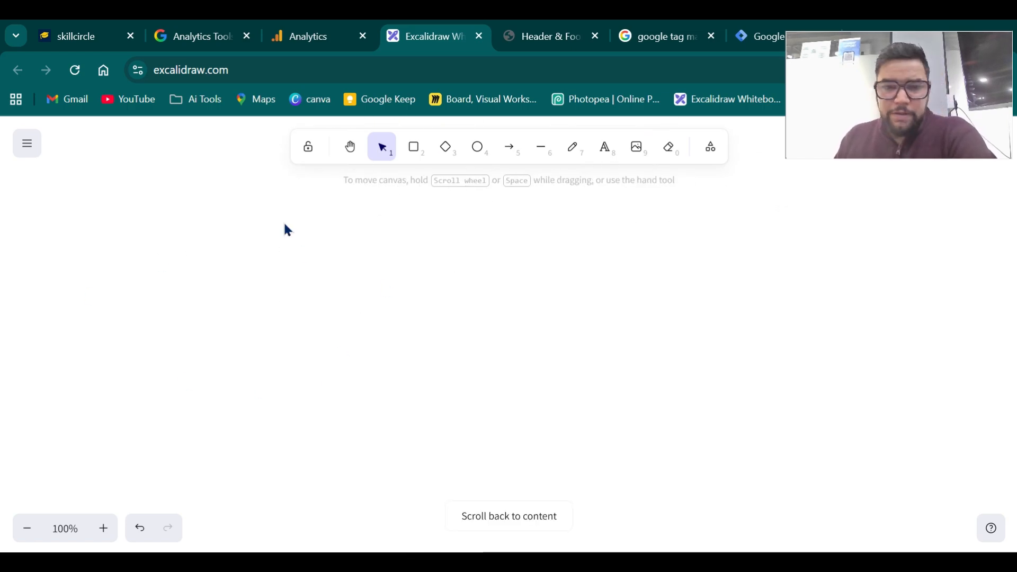
pyautogui.click(415, 146)
pyautogui.moveTo(420, 290); pyautogui.dragTo(529, 364)
pyautogui.moveTo(418, 318); pyautogui.dragTo(288, 275)
pyautogui.click(421, 153)
pyautogui.moveTo(291, 358); pyautogui.dragTo(391, 430)
pyautogui.click(414, 147)
pyautogui.moveTo(630, 275); pyautogui.dragTo(818, 406)
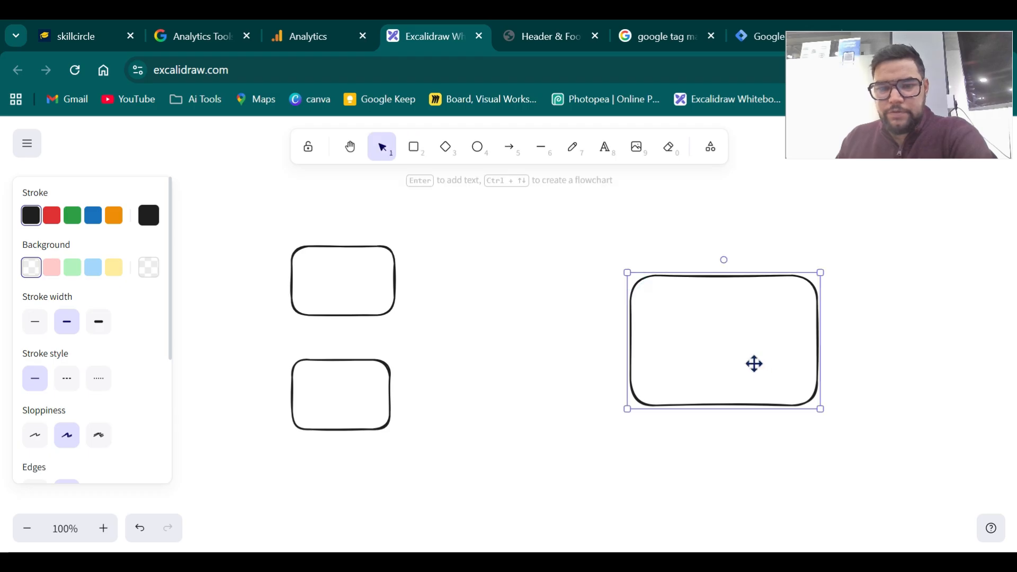
# Label the large rectangle GTM and move it closer to the two small rectangles.
pyautogui.moveTo(684, 363); pyautogui.dragTo(620, 364)
pyautogui.doubleClick(654, 341)
pyautogui.write('GTM')
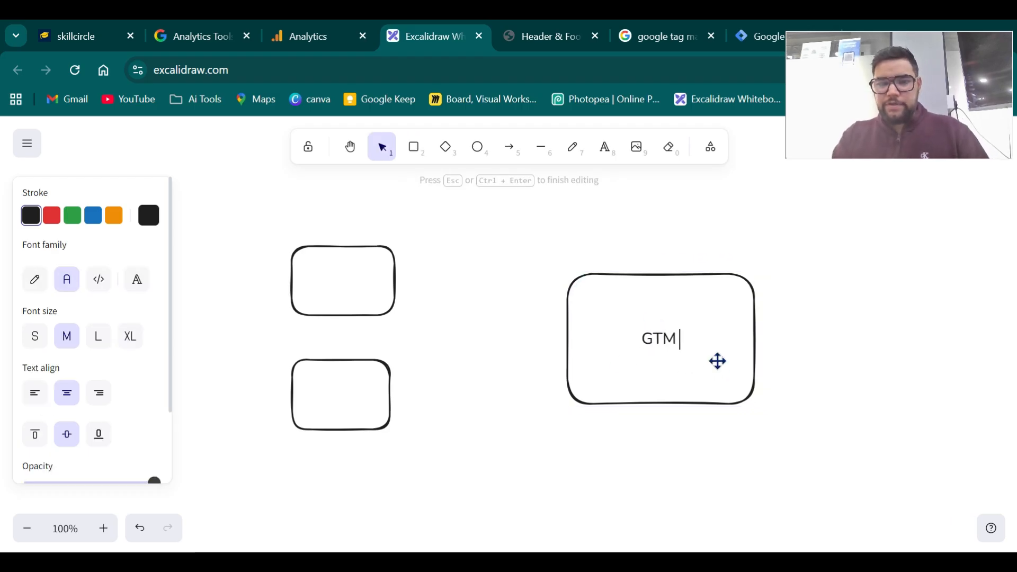
pyautogui.click(798, 346)
pyautogui.moveTo(706, 349)
pyautogui.mouseDown()
pyautogui.moveTo(672, 336)
pyautogui.moveTo(636, 347)
pyautogui.moveTo(724, 355)
pyautogui.mouseUp()
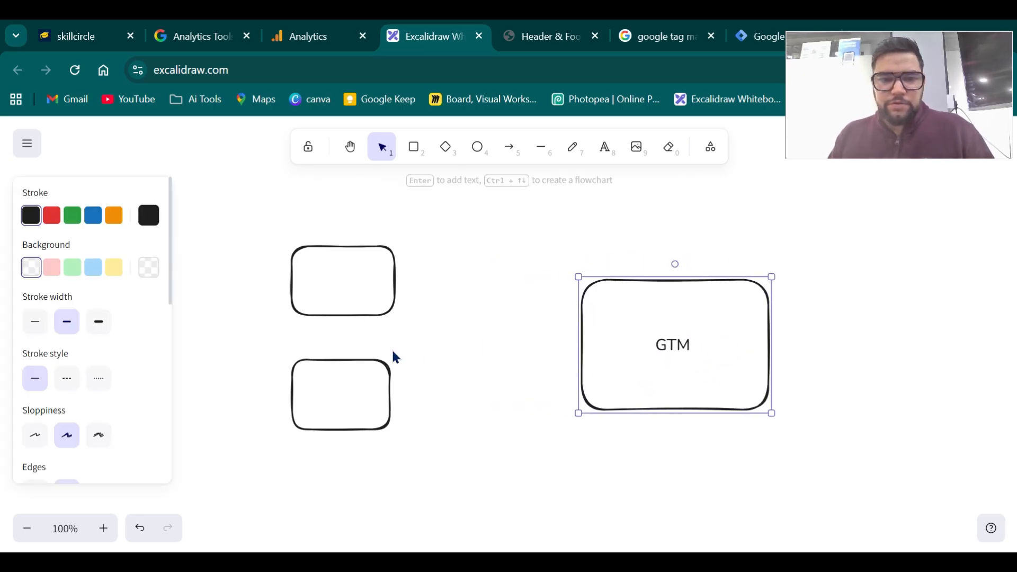
# Label the upper small rectangle Google Tag.
pyautogui.click(352, 291)
pyautogui.click(351, 275)
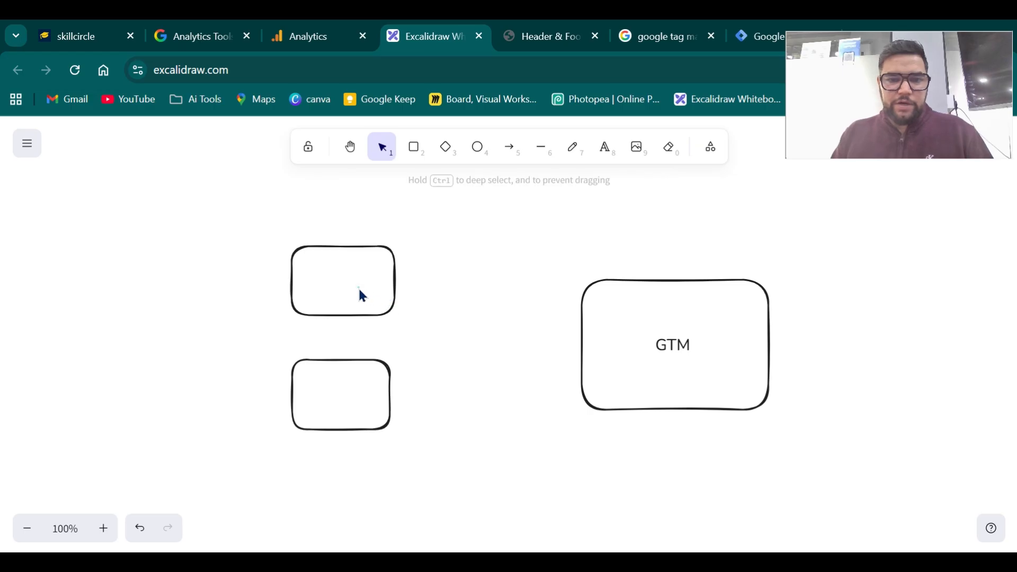
pyautogui.doubleClick(362, 295)
pyautogui.write('Google ')
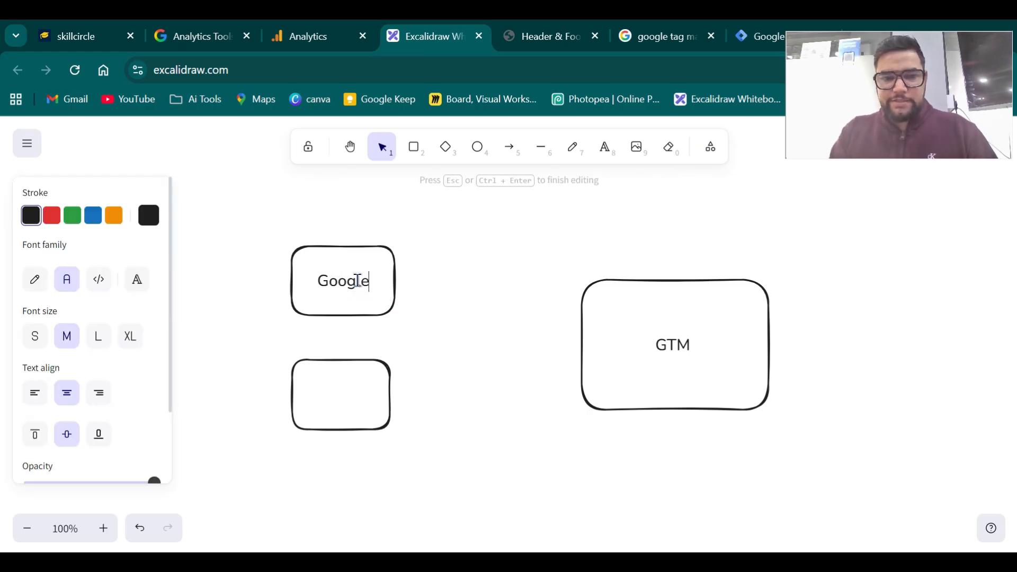
pyautogui.write('Tag')
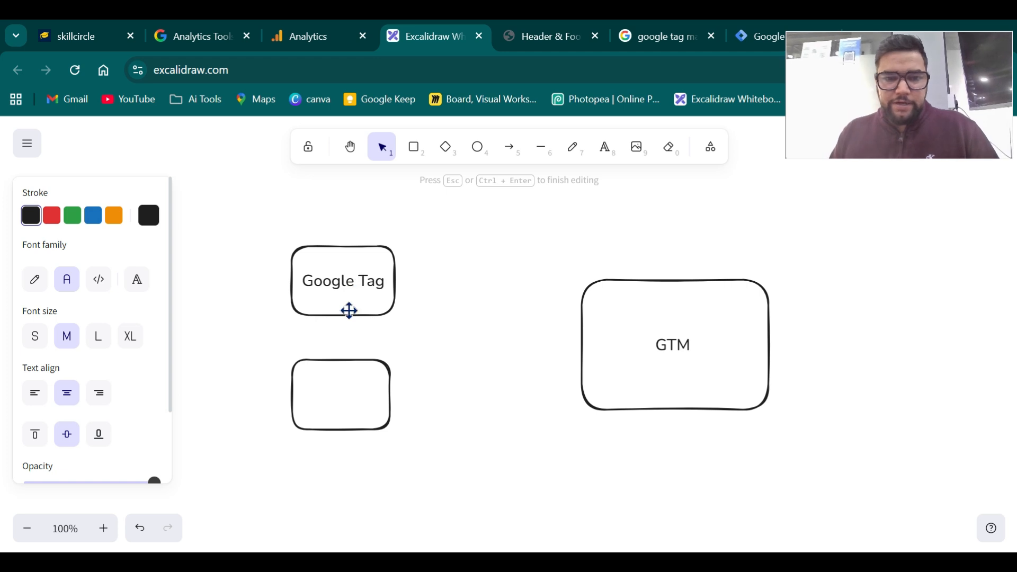
# Label the lower small rectangle GA4.
pyautogui.doubleClick(354, 396)
pyautogui.click(371, 388)
pyautogui.doubleClick(348, 397)
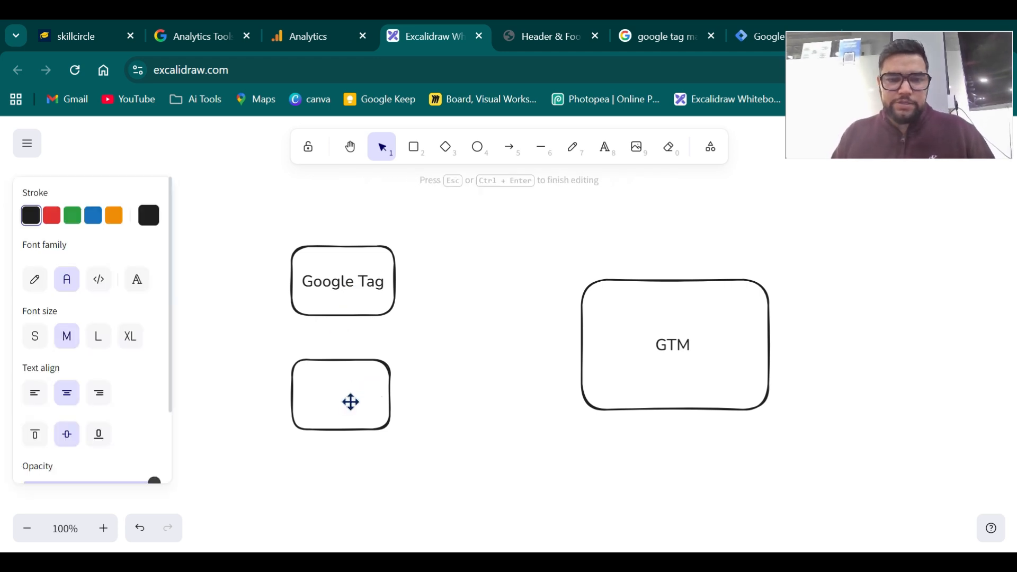
pyautogui.click(346, 400)
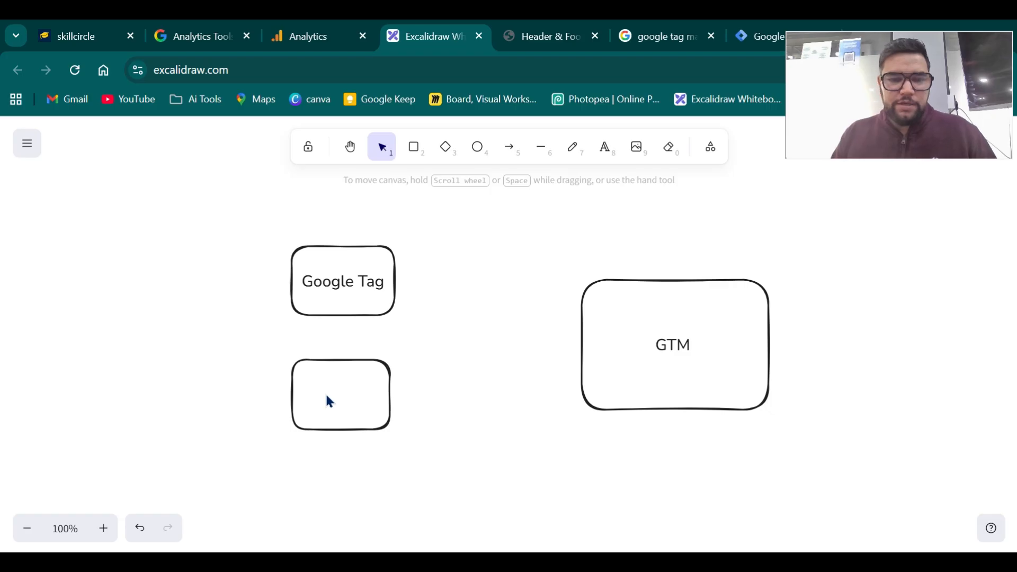
pyautogui.doubleClick(326, 396)
pyautogui.write('Google')
pyautogui.press('BackSpace')
pyautogui.press('BackSpace')
pyautogui.press('BackSpace')
pyautogui.press('BackSpace')
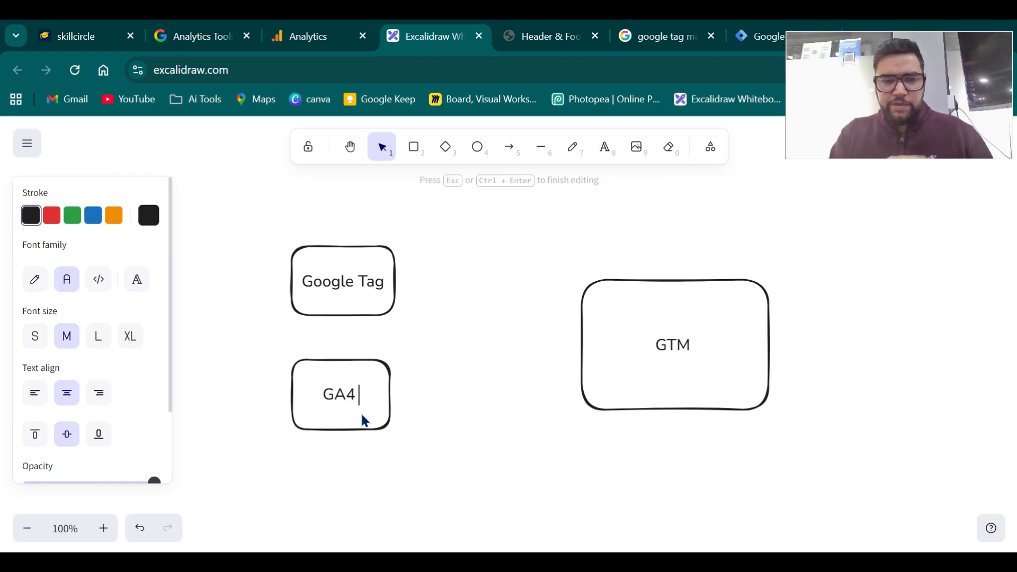
pyautogui.click(428, 401)
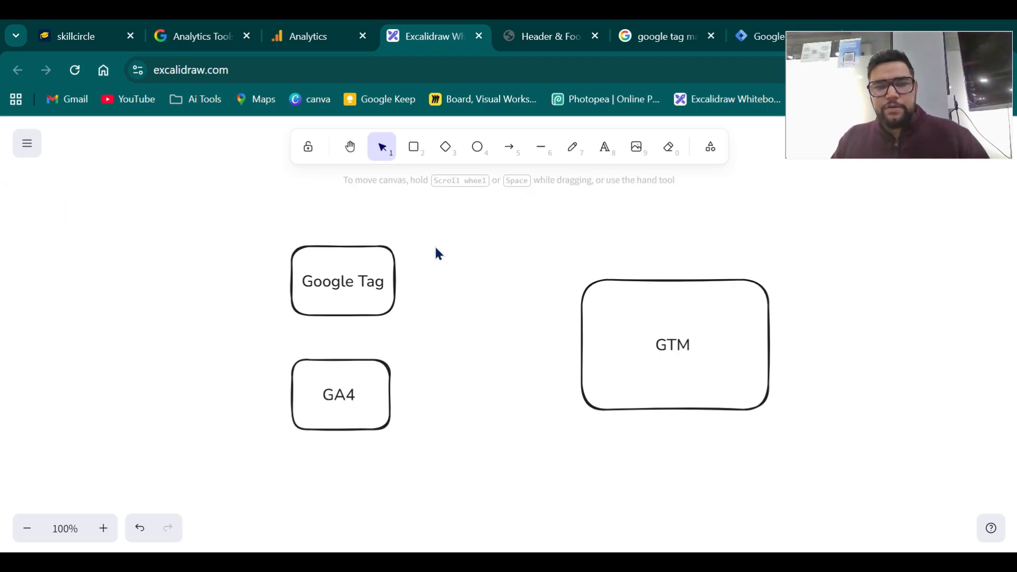
# Draw an arrow from the Google Tag box to the GTM box and add the text "step 1" above it.
pyautogui.click(510, 148)
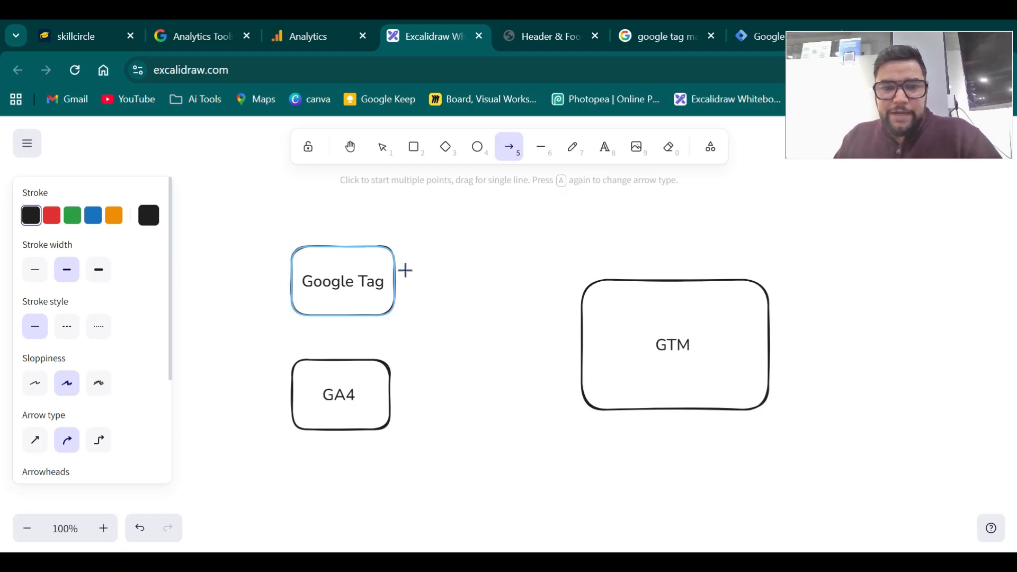
pyautogui.moveTo(401, 269); pyautogui.dragTo(591, 305)
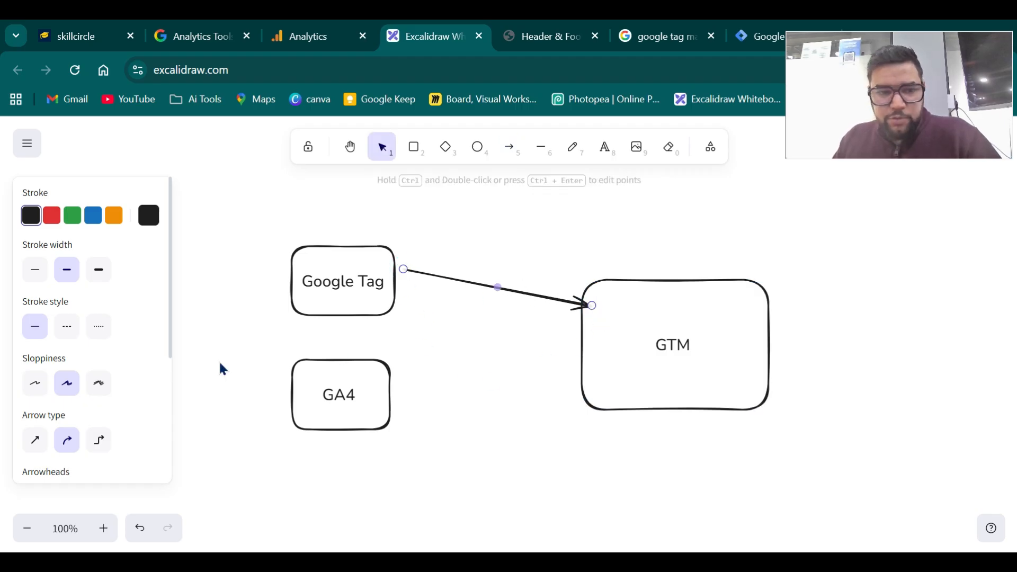
pyautogui.doubleClick(491, 246)
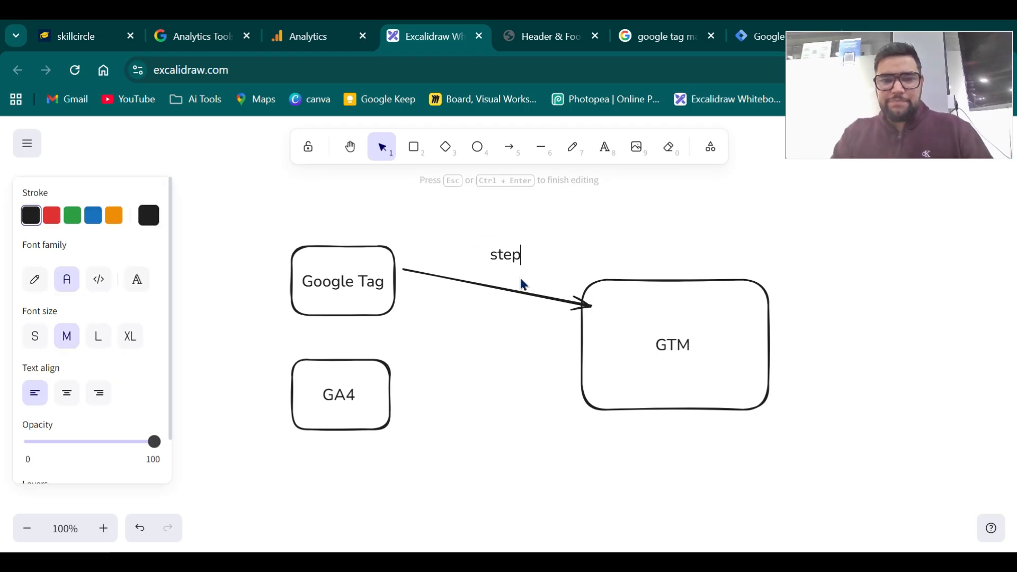
pyautogui.write('step 1')
# Draw an arrow from the GA4 box to the GTM box and label it "step 2".
pyautogui.click(509, 146)
pyautogui.moveTo(406, 395); pyautogui.dragTo(589, 355)
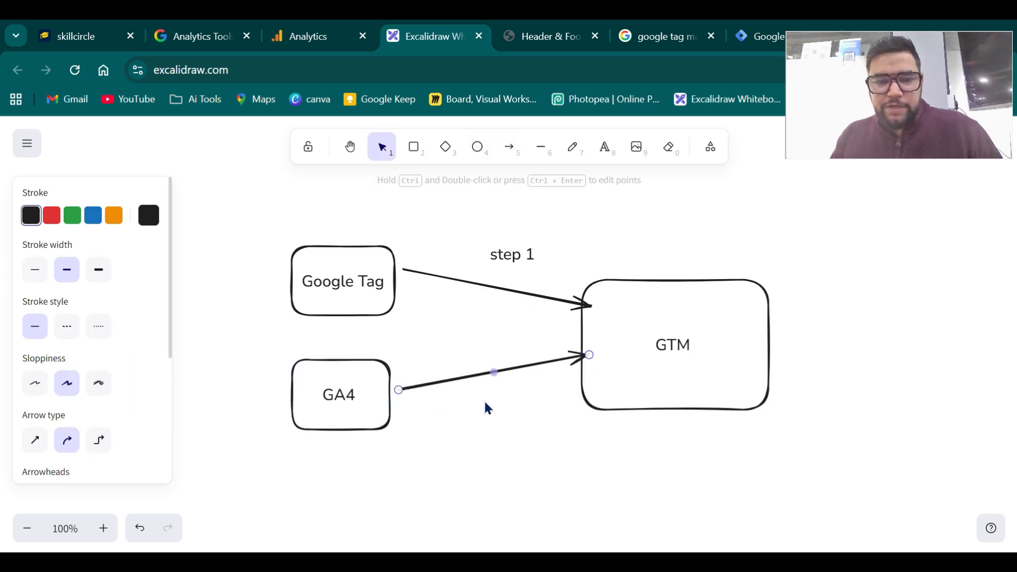
pyautogui.press('Return')
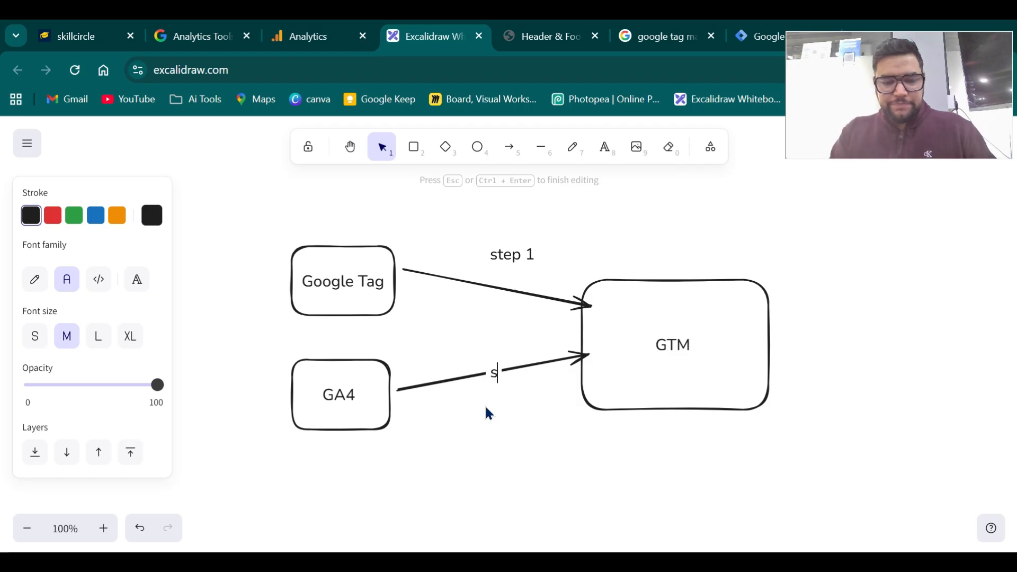
pyautogui.write('step 2')
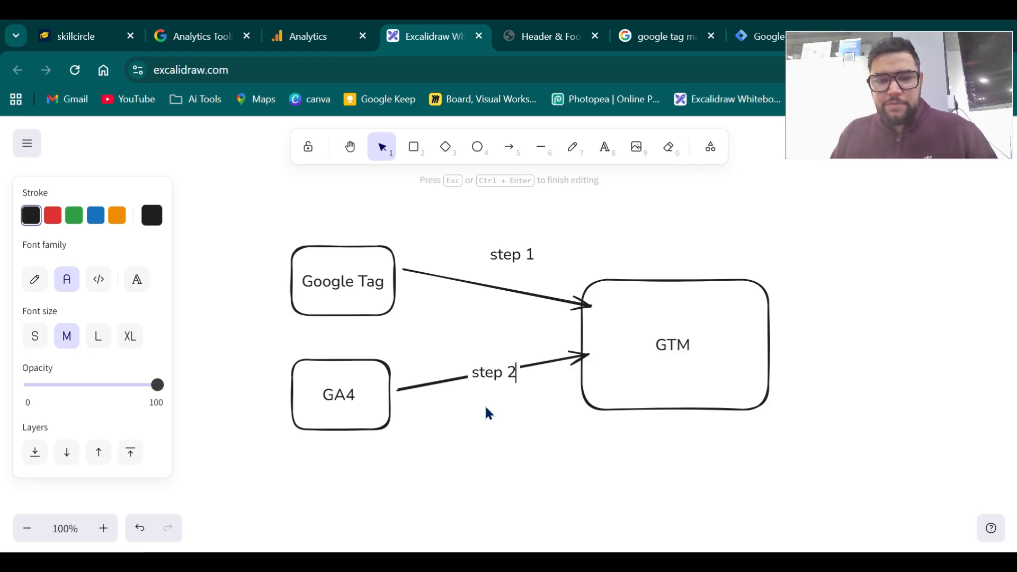
pyautogui.click(488, 414)
pyautogui.click(500, 371)
pyautogui.click(544, 409)
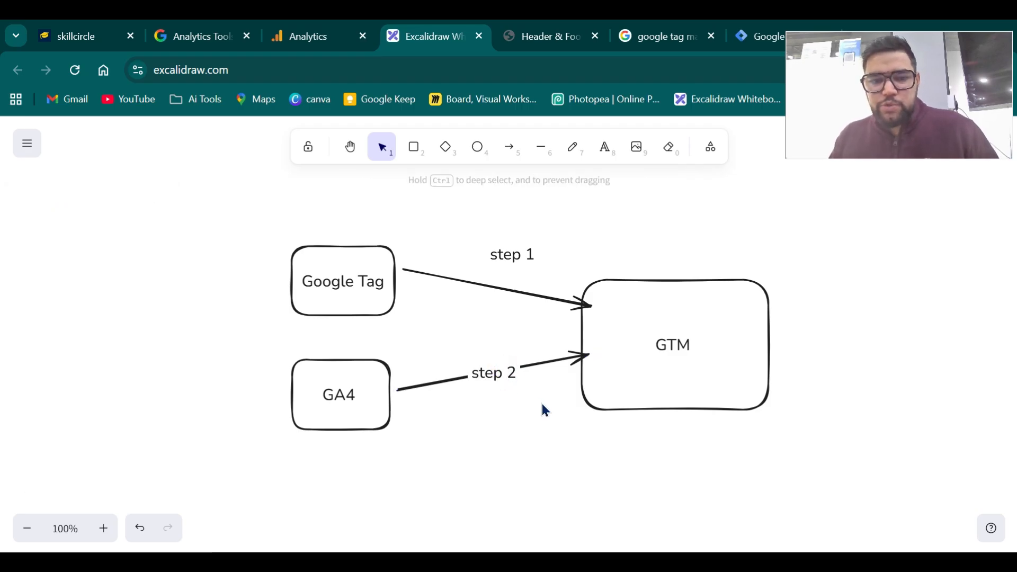
# Move the "step 1" text down onto the arrow between the Google Tag and GTM boxes.
pyautogui.moveTo(528, 250); pyautogui.dragTo(516, 274)
pyautogui.click(592, 260)
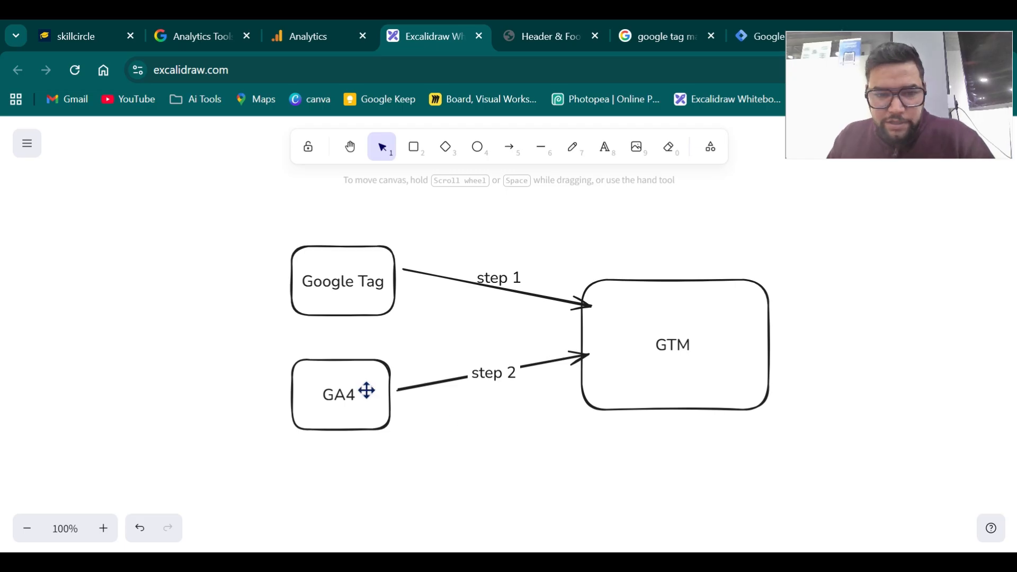
pyautogui.click(380, 427)
pyautogui.click(397, 435)
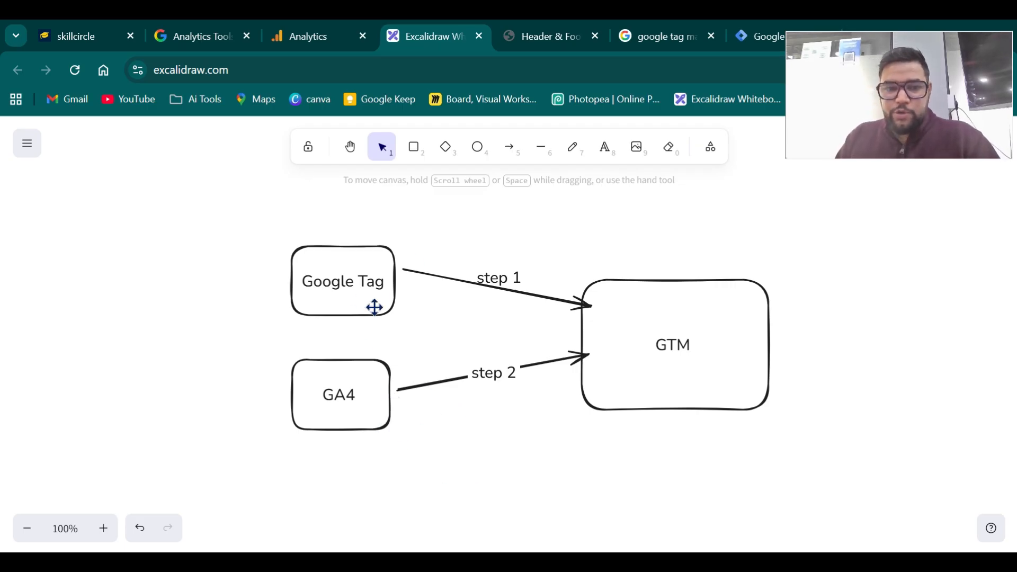
# Narrow the Google Tag box and move it closer to the GTM box.
pyautogui.click(371, 286)
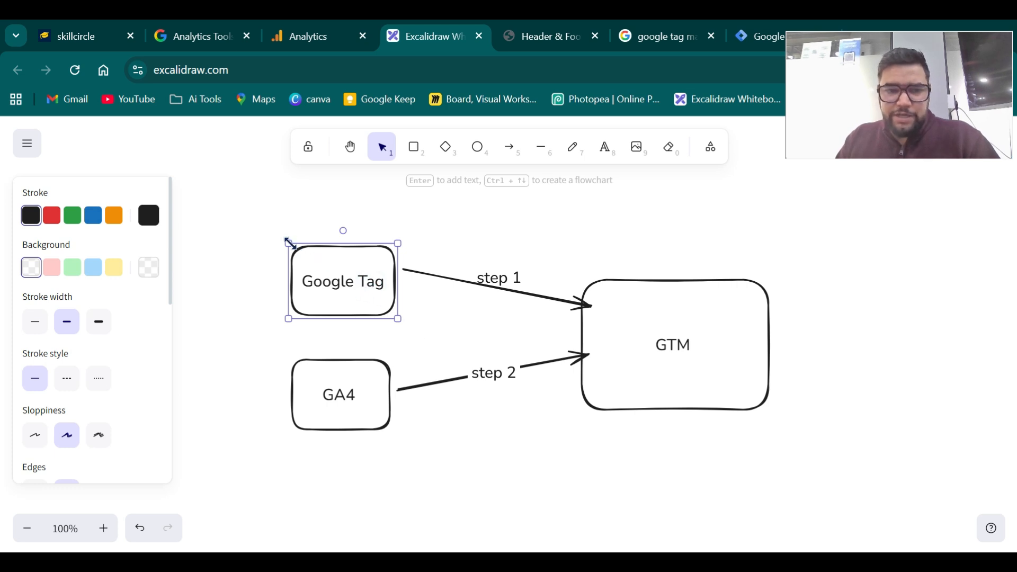
pyautogui.moveTo(289, 243); pyautogui.dragTo(348, 245)
pyautogui.moveTo(349, 282); pyautogui.dragTo(425, 300)
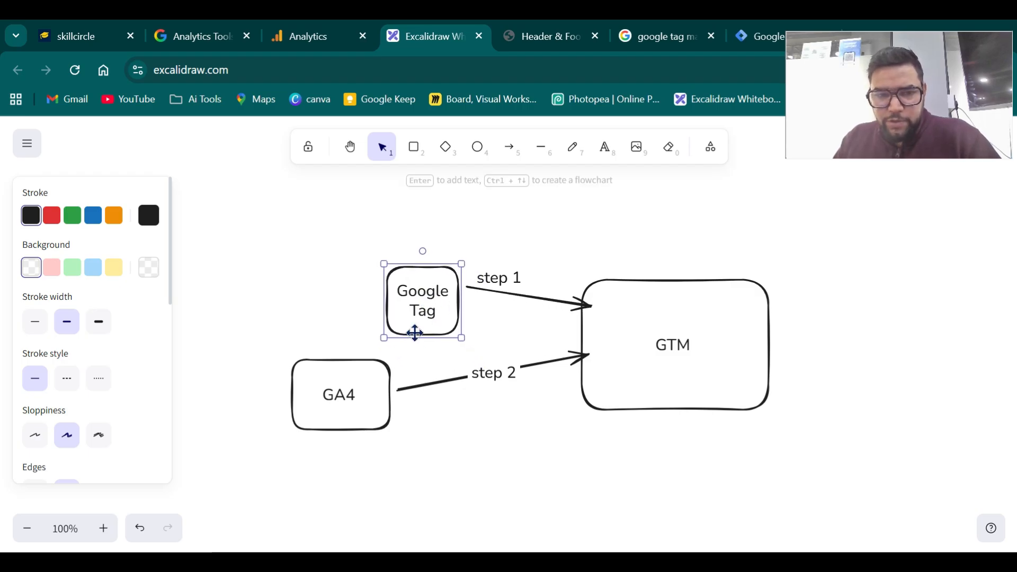
pyautogui.click(479, 326)
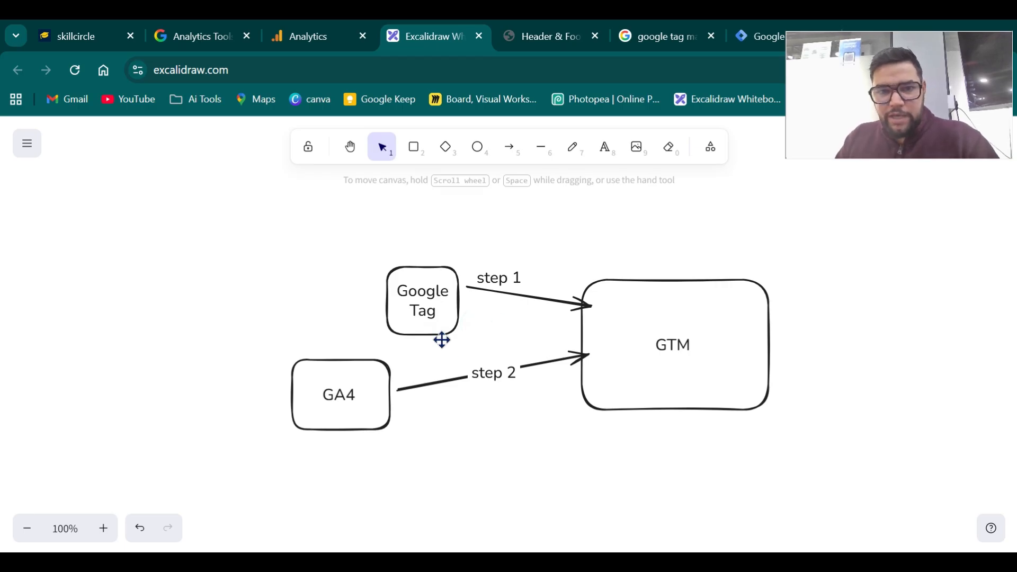
# Return to Google Tag Manager and set the tag type of GA4 Tag to Google Tag.
pyautogui.click(768, 29)
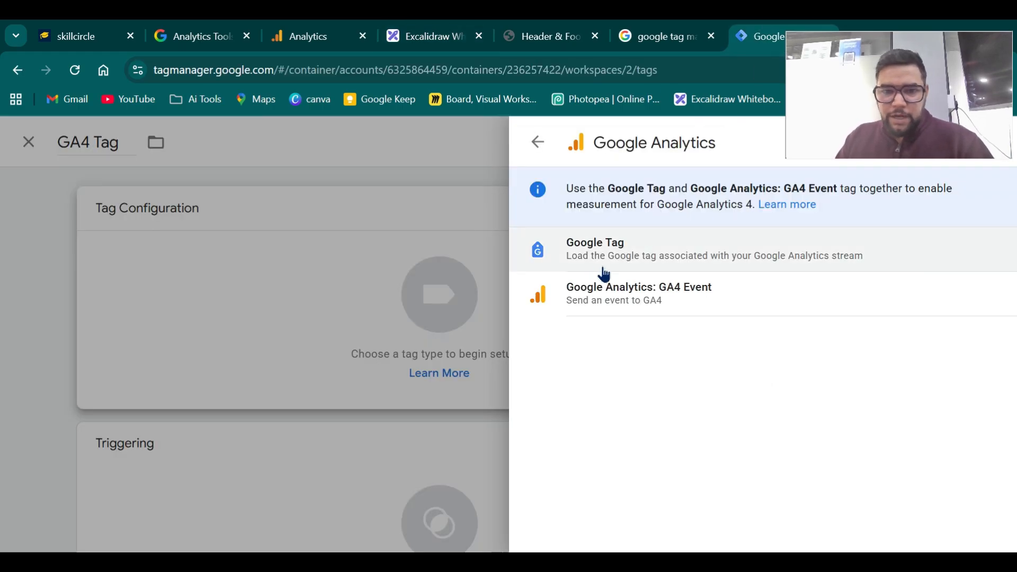
pyautogui.click(614, 252)
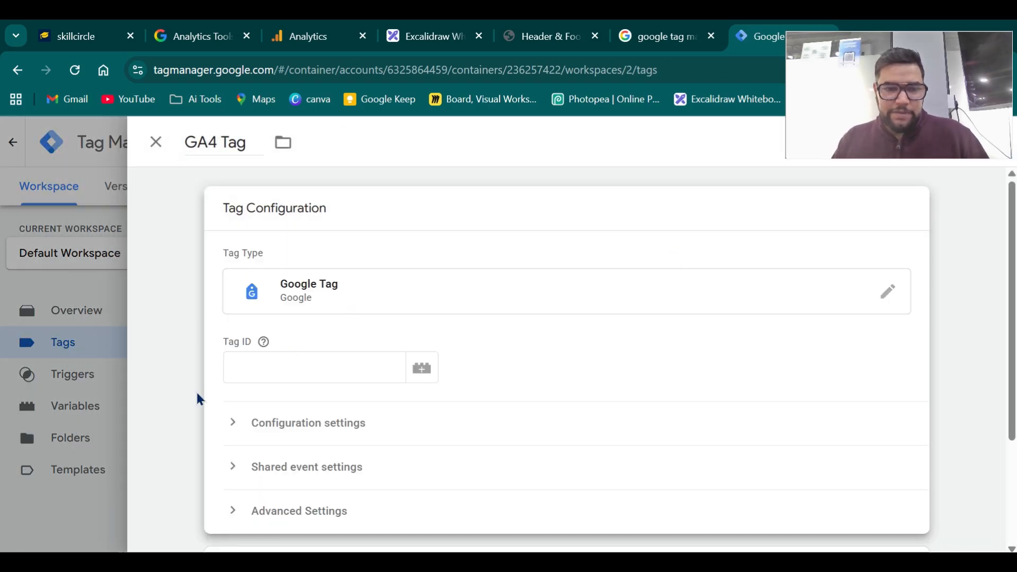
# Switch to Google Analytics and copy GA4 Lecture Stream's measurement ID for the new tag's Tag ID.
pyautogui.click(297, 375)
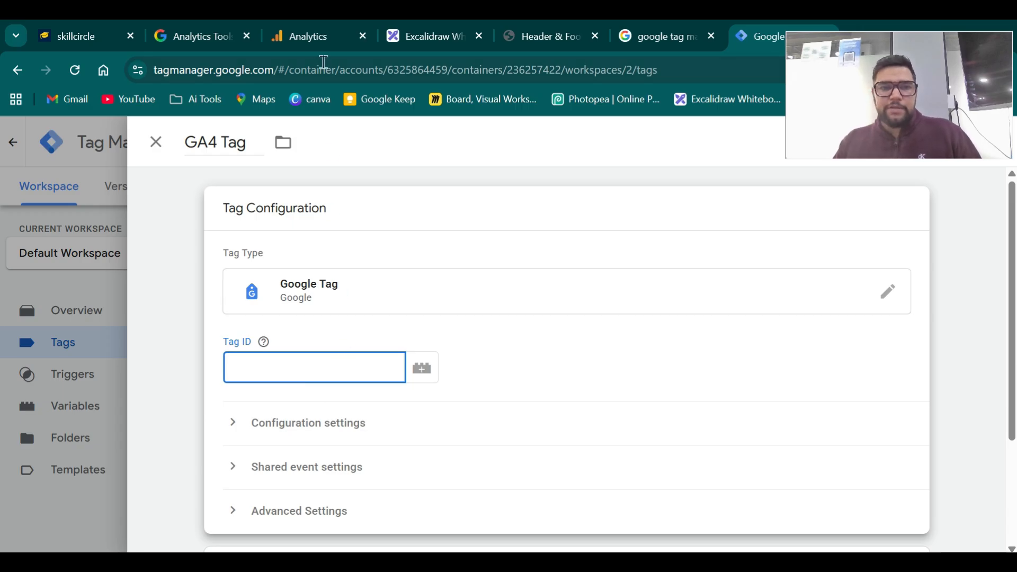
pyautogui.click(315, 36)
pyautogui.click(433, 263)
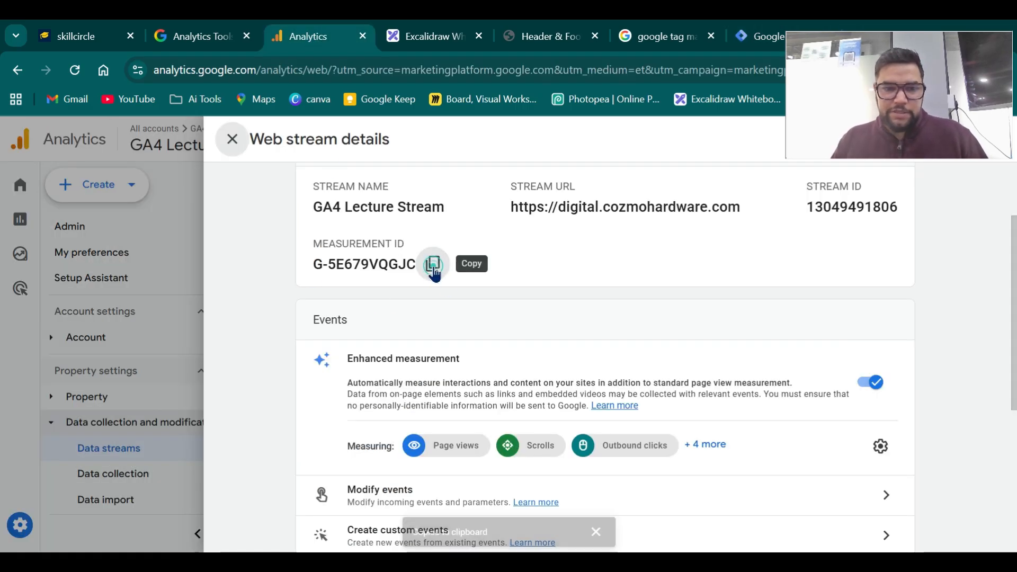
# Return to Google Tag Manager and set GA4 Tag's Tag ID to G-5E679VQGJC.
pyautogui.click(739, 33)
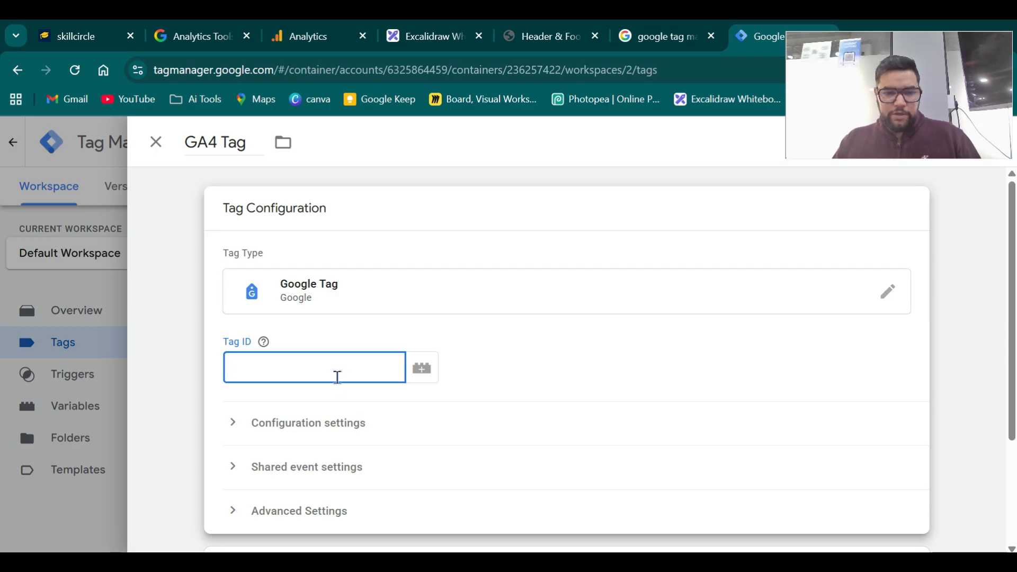
pyautogui.hotkey('ctrl', 'v')
# Examine the Configuration settings, Shared event settings and Advanced Settings of GA4 Tag, collapsing each section again.
pyautogui.click(363, 408)
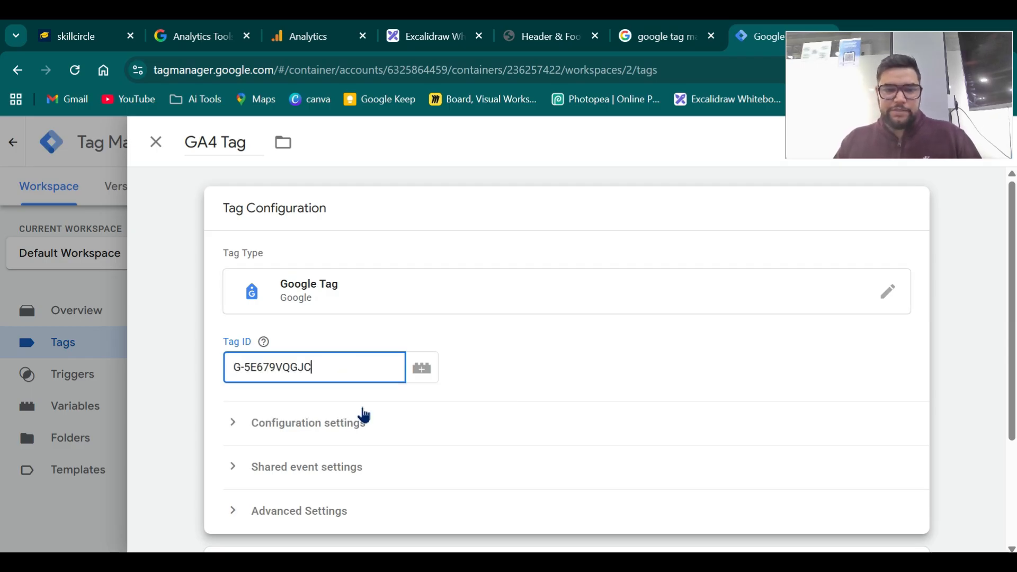
pyautogui.scroll(-1, 467, 403)
pyautogui.scroll(-2, 419, 371)
pyautogui.click(370, 333)
pyautogui.scroll(-1, 370, 334)
pyautogui.scroll(1, 302, 330)
pyautogui.click(300, 325)
pyautogui.scroll(-1, 299, 360)
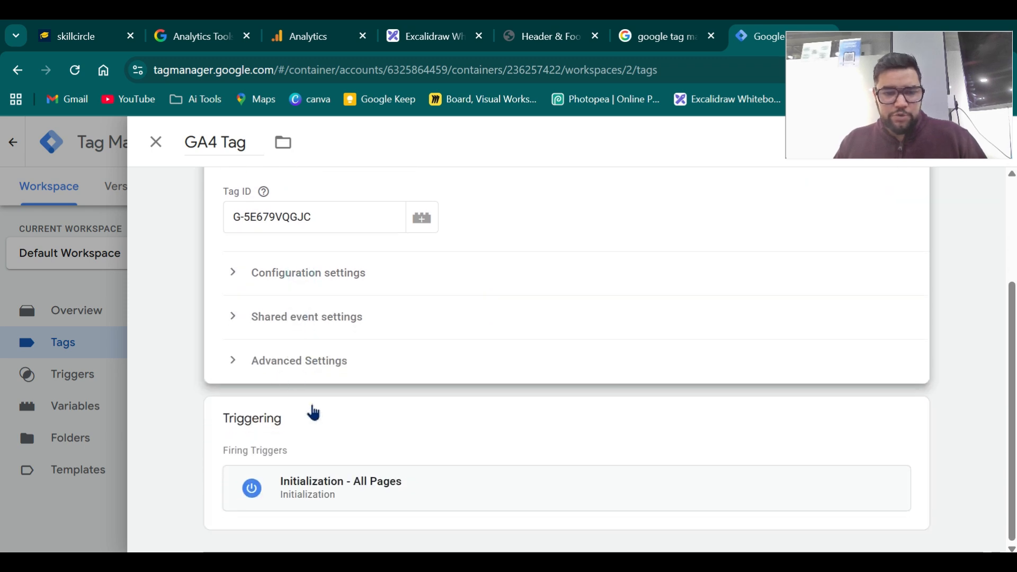
pyautogui.scroll(2, 279, 341)
pyautogui.click(295, 431)
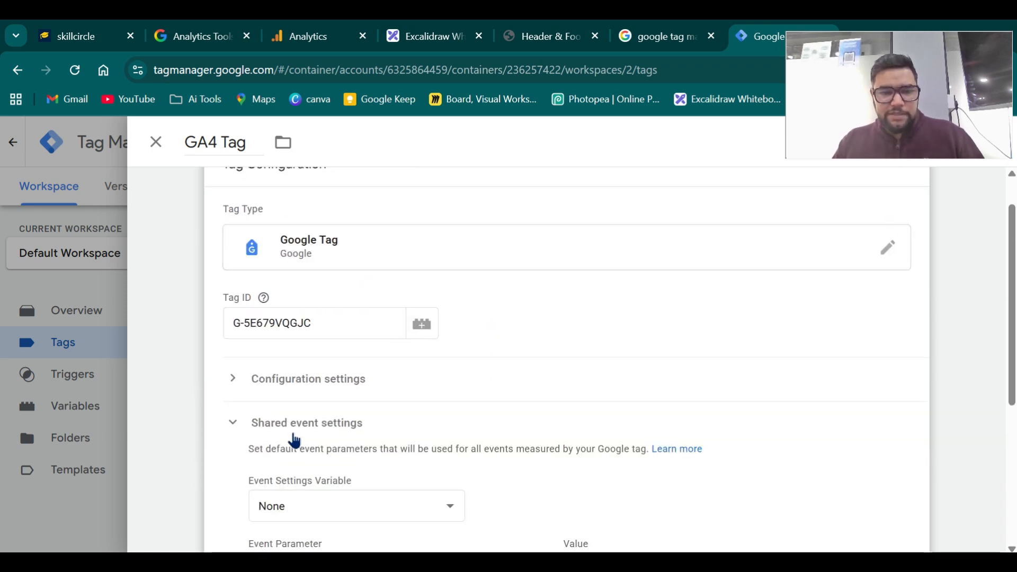
pyautogui.scroll(-4, 286, 435)
pyautogui.click(281, 211)
pyautogui.click(299, 364)
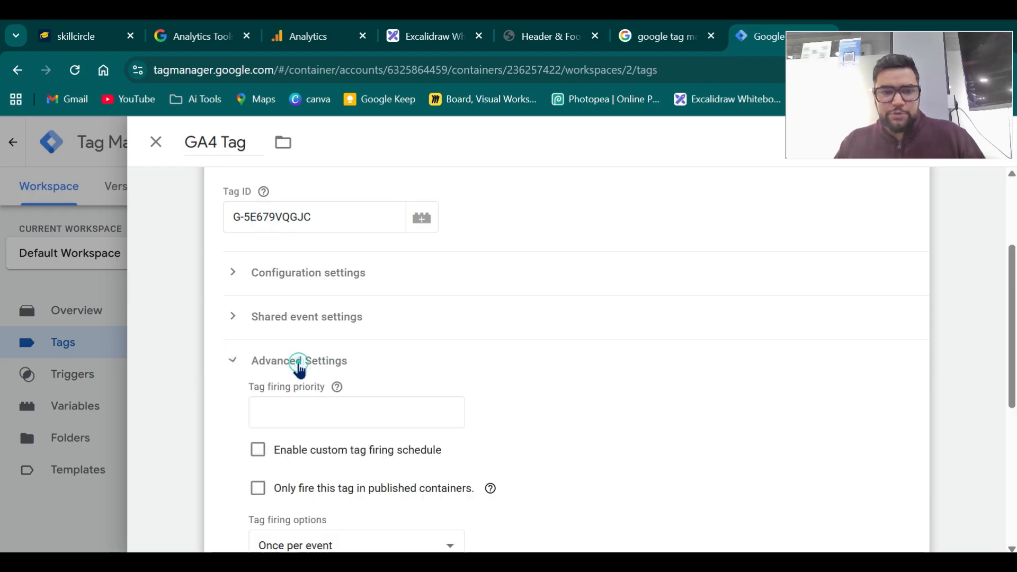
pyautogui.scroll(-3, 286, 368)
pyautogui.scroll(3, 276, 365)
pyautogui.click(286, 362)
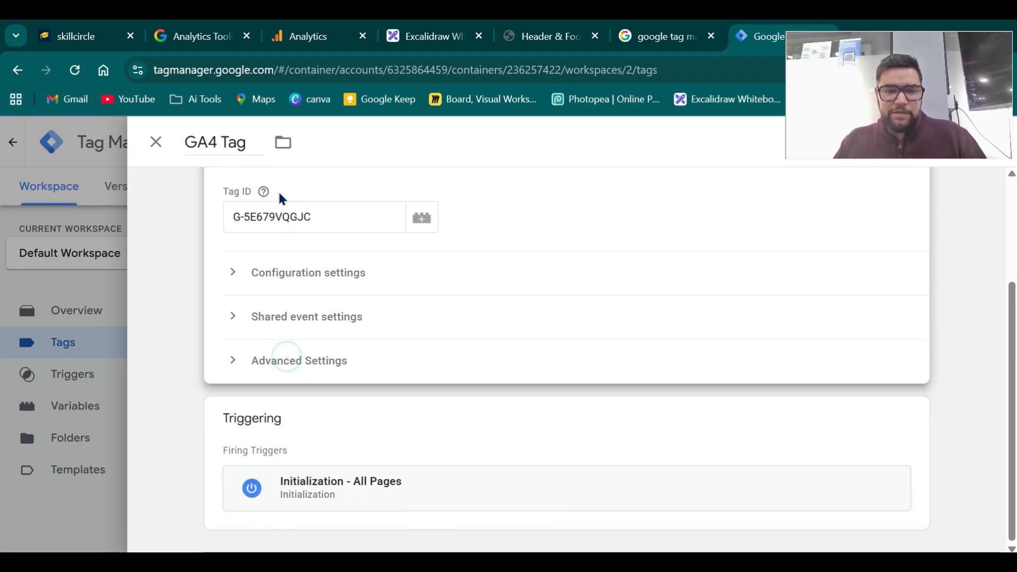
pyautogui.scroll(2, 275, 318)
pyautogui.scroll(1, 329, 308)
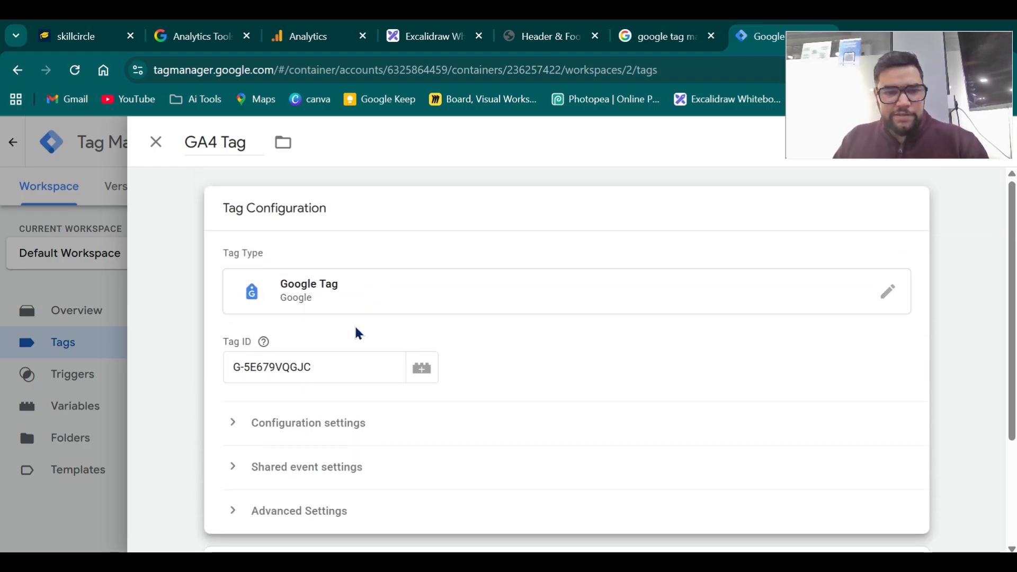
# Assign the All Pages page view trigger to GA4 Tag and save the tag.
pyautogui.scroll(-3, 354, 332)
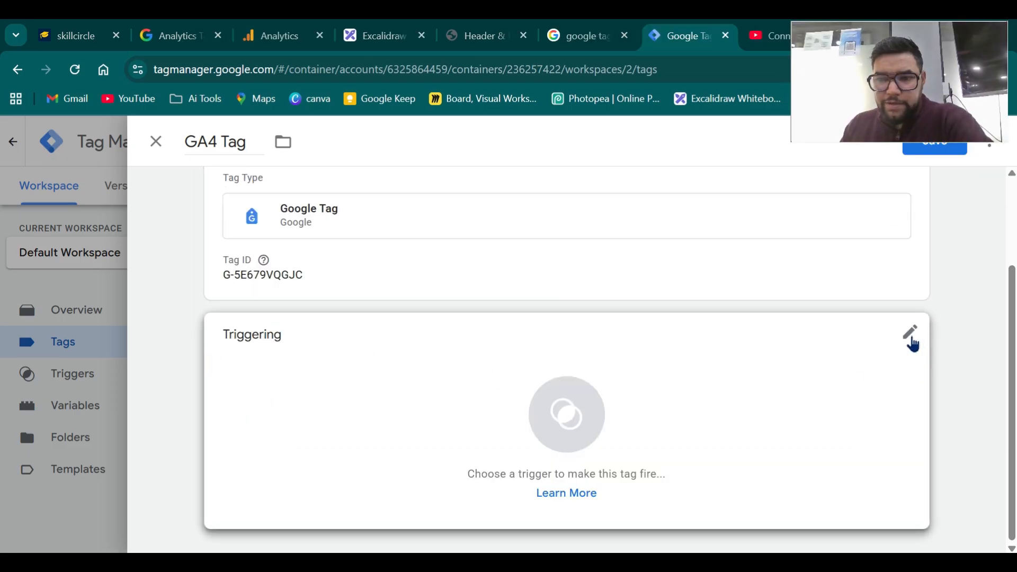
pyautogui.click(911, 339)
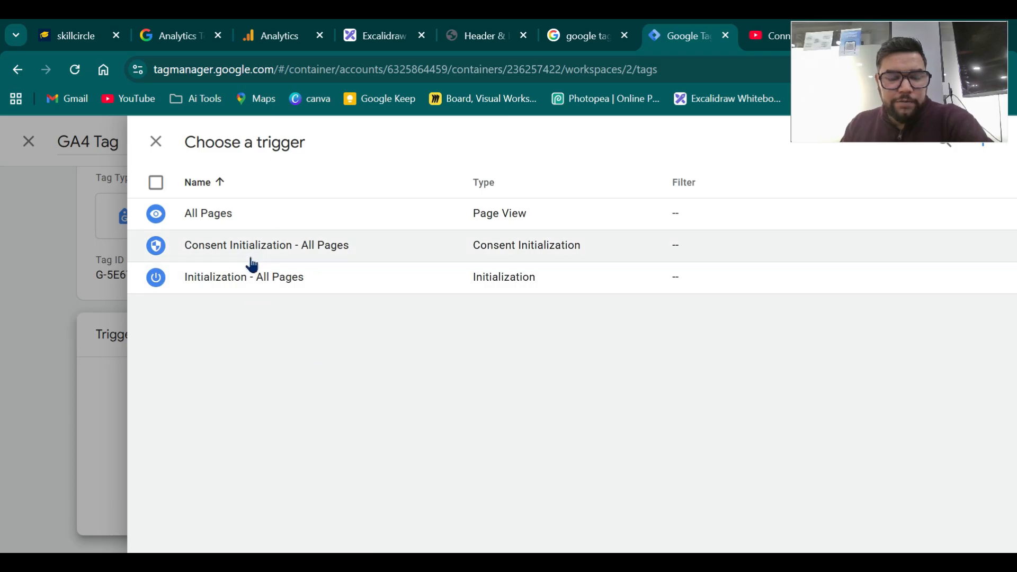
pyautogui.click(241, 215)
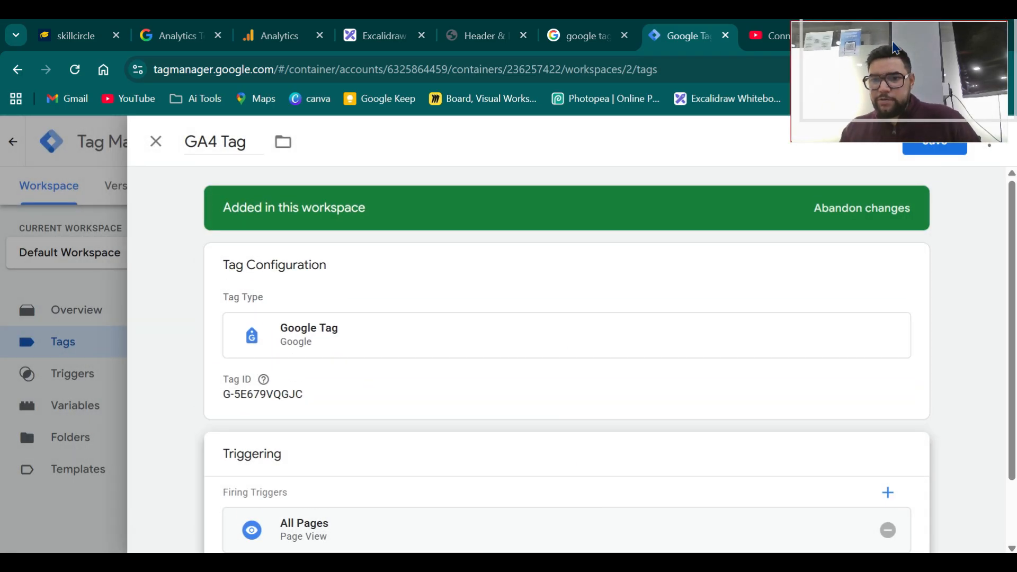
pyautogui.click(933, 141)
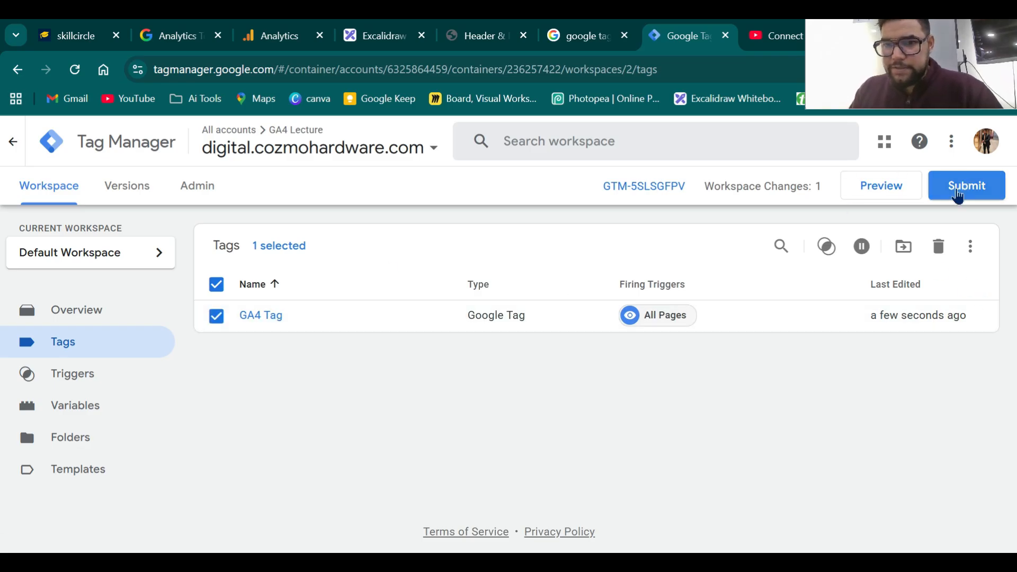
# Submit and publish the workspace changes as a new container version without a name or description, and close the version summary.
pyautogui.click(958, 189)
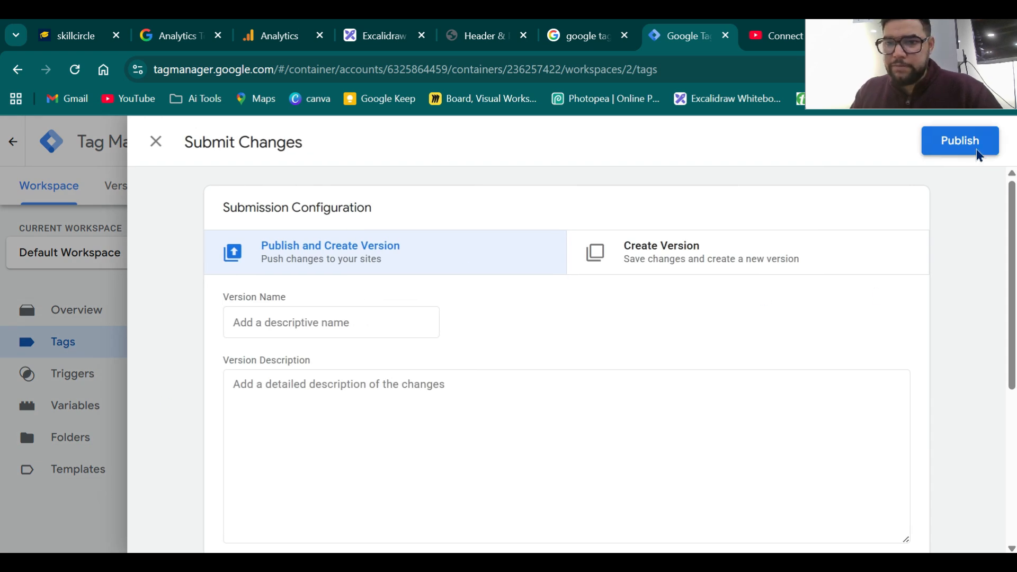
pyautogui.click(977, 153)
pyautogui.scroll(-2, 481, 339)
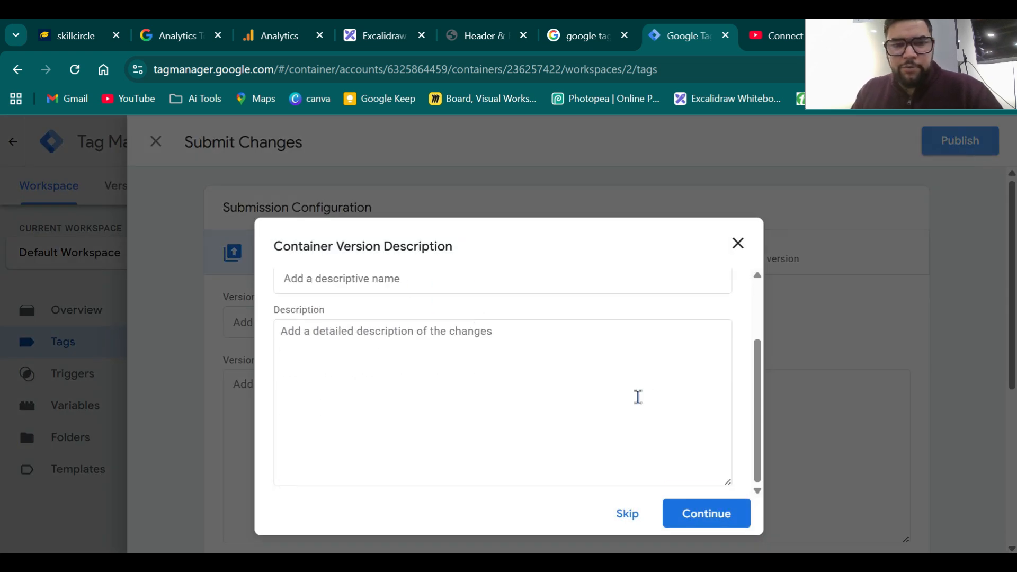
pyautogui.scroll(2, 720, 466)
pyautogui.click(727, 512)
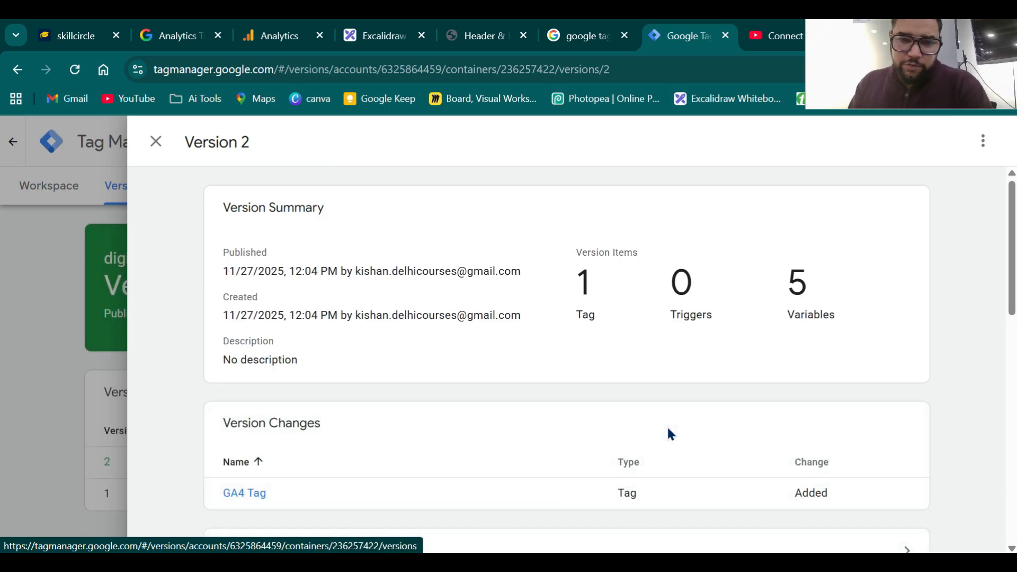
pyautogui.scroll(-3, 668, 430)
pyautogui.scroll(3, 386, 341)
pyautogui.click(150, 142)
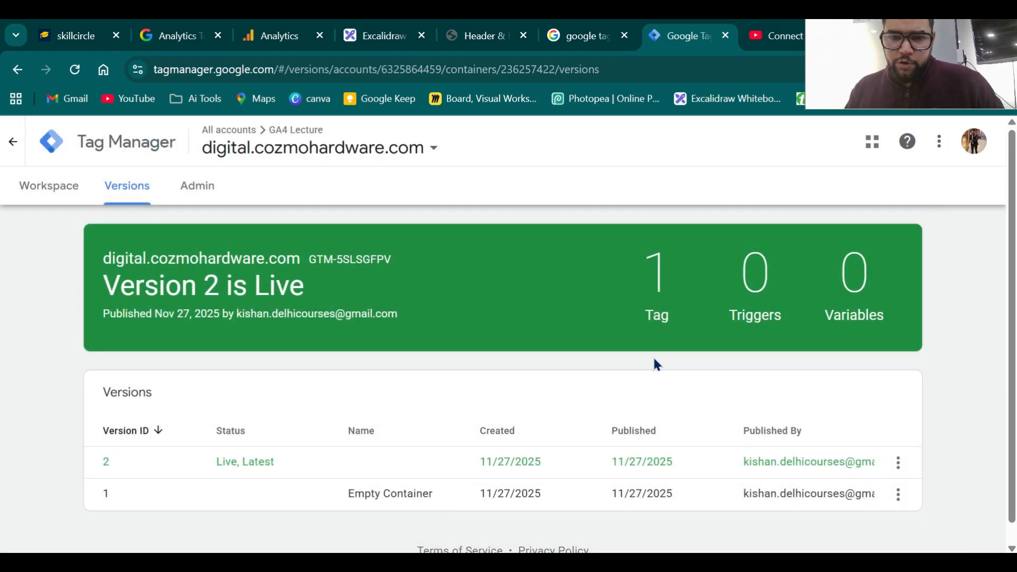